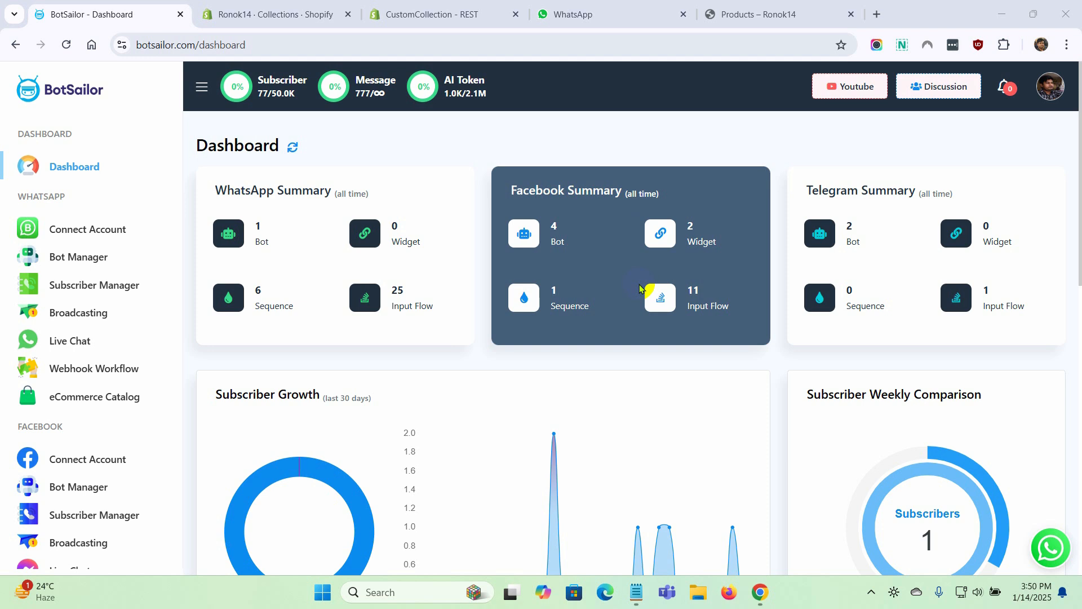
# Browse the Ronok14 Shopify store's product catalog to review the items on sale
pyautogui.click(758, 14)
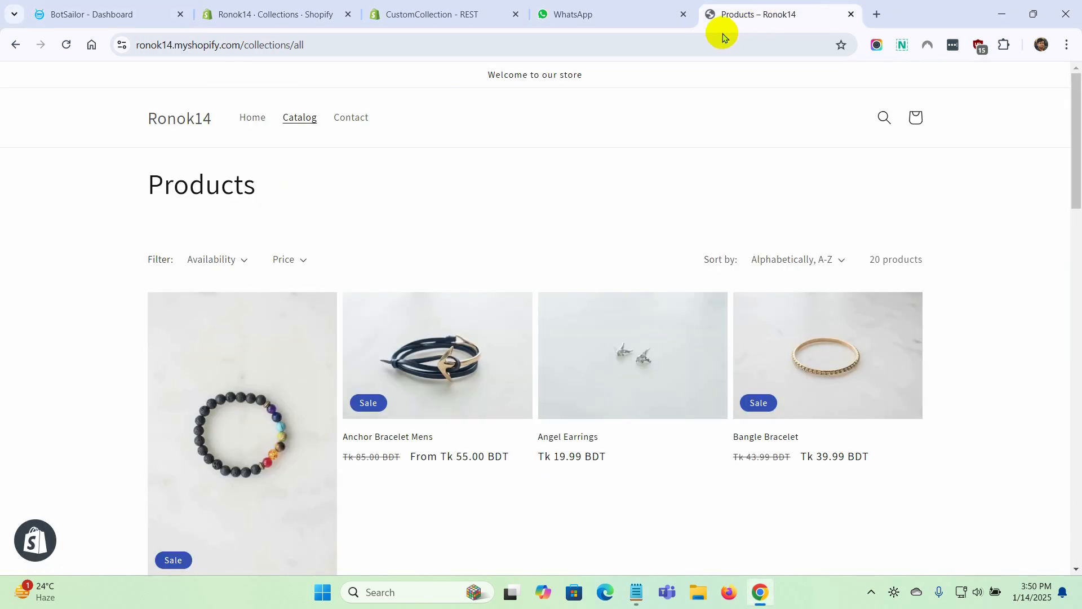
pyautogui.scroll(-10, 627, 247)
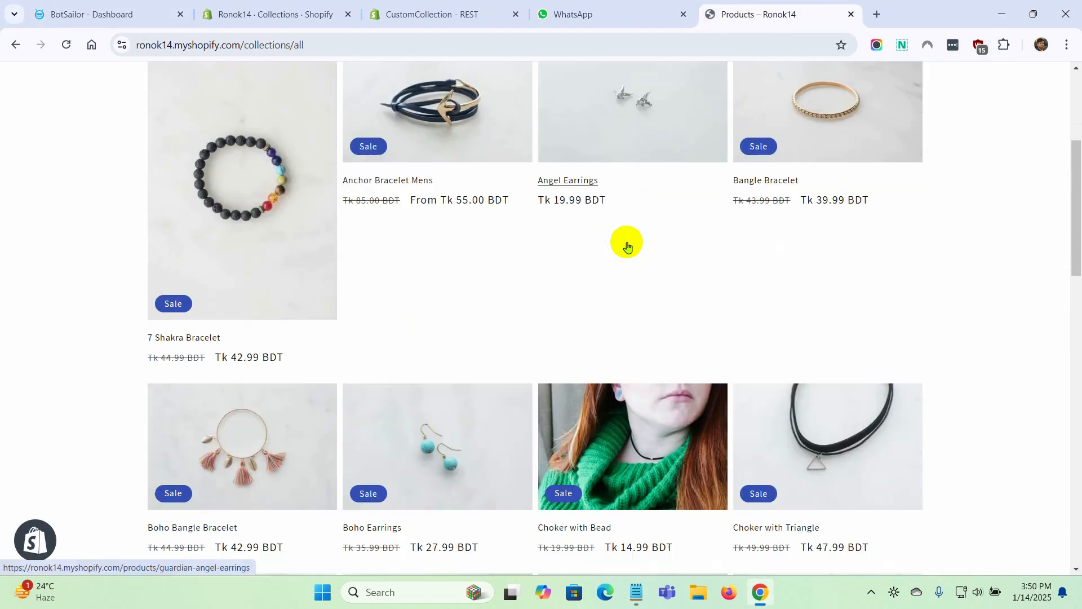
pyautogui.scroll(-6, 627, 246)
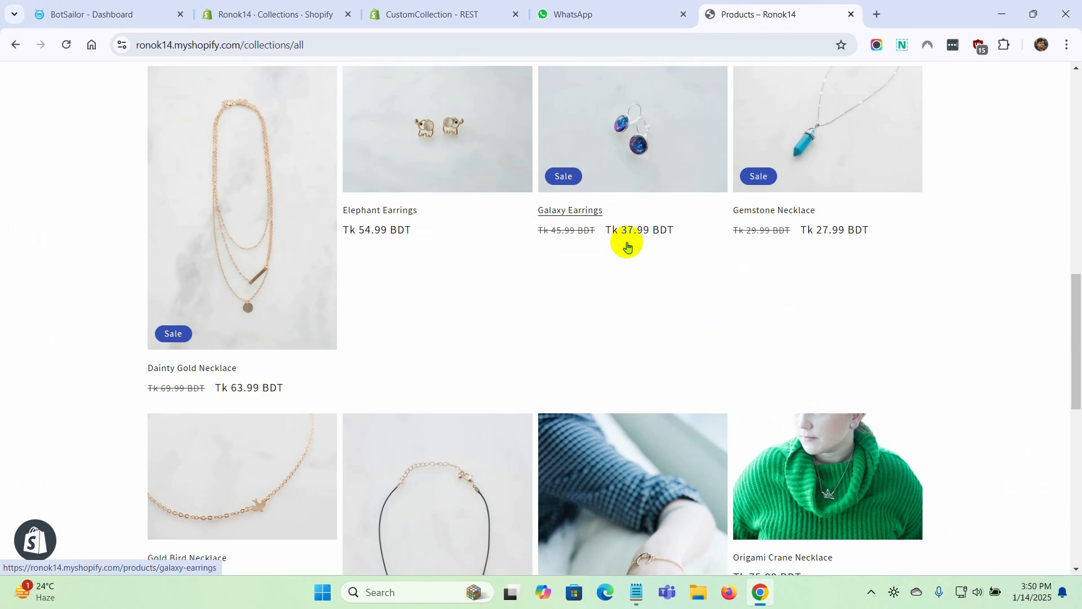
pyautogui.scroll(-4, 628, 246)
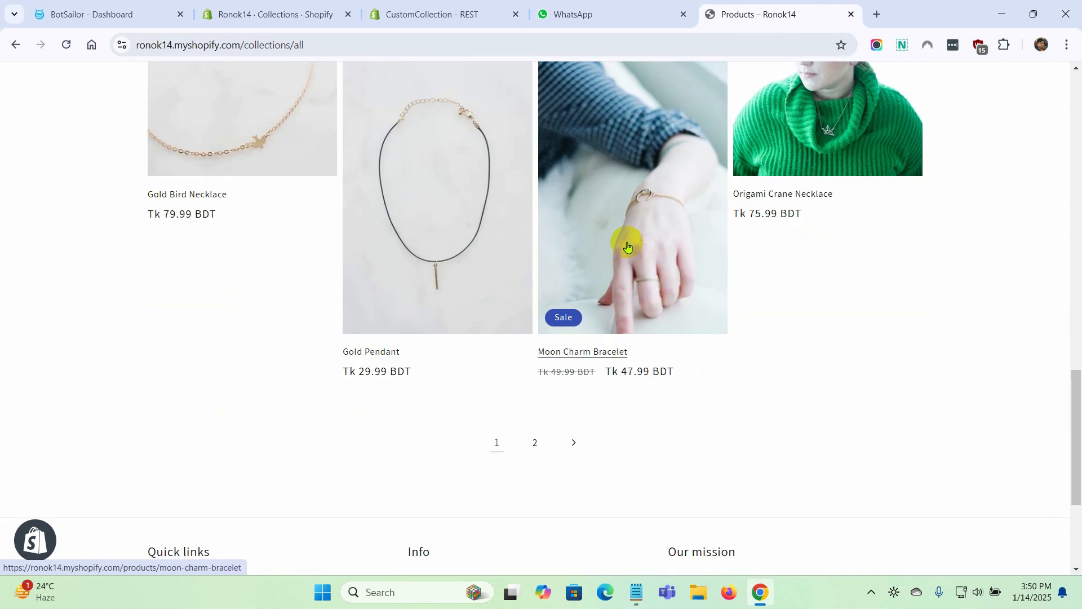
pyautogui.scroll(6, 627, 246)
pyautogui.scroll(12, 628, 246)
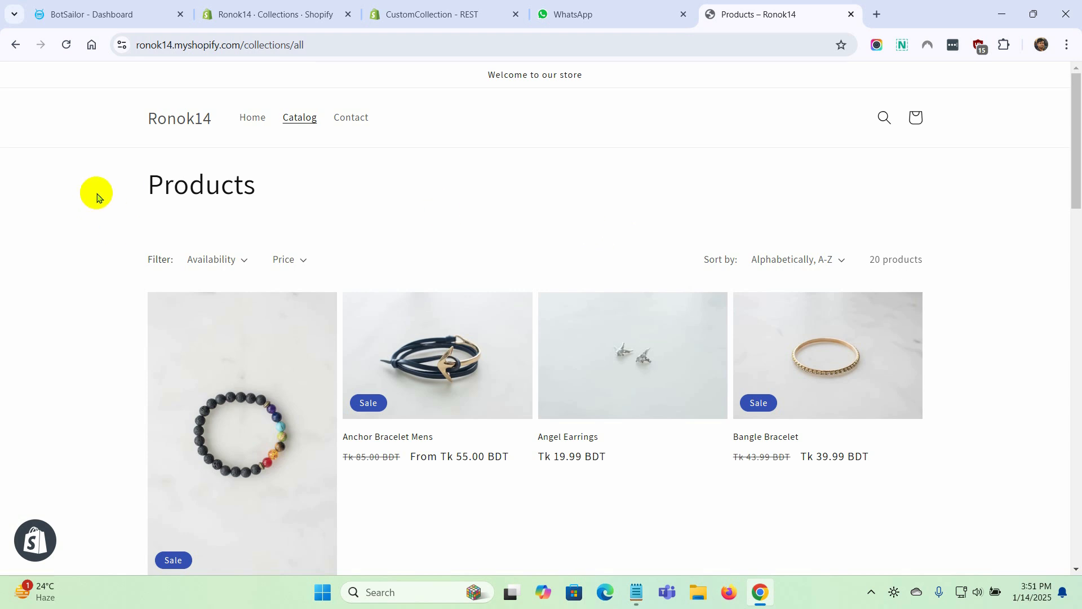
# Return to BotSailor and create a new bot reply flow in the WhatsApp Bot Manager
pyautogui.click(123, 14)
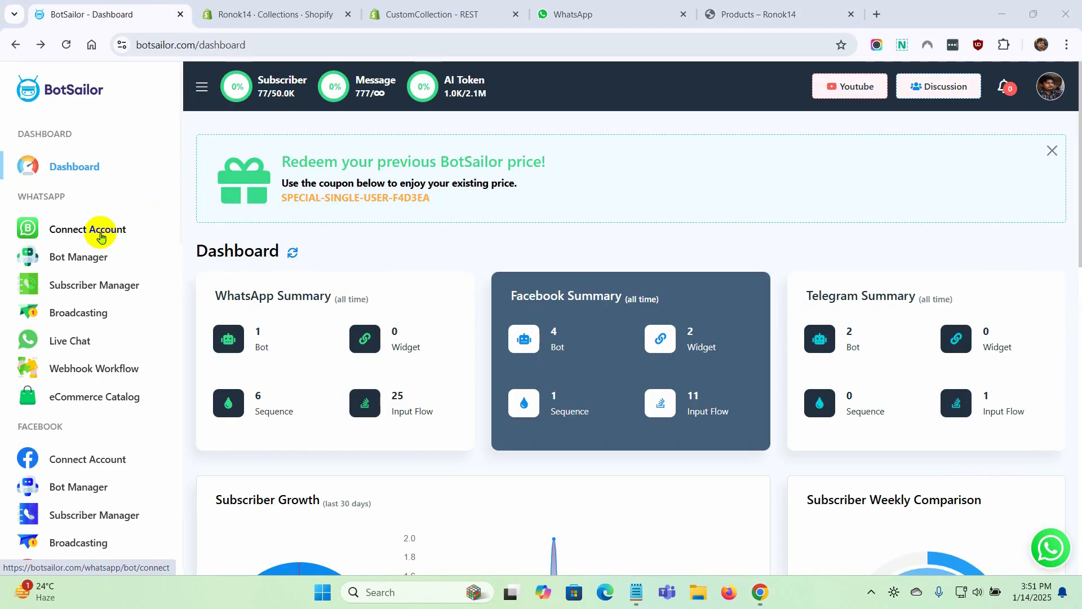
pyautogui.click(97, 263)
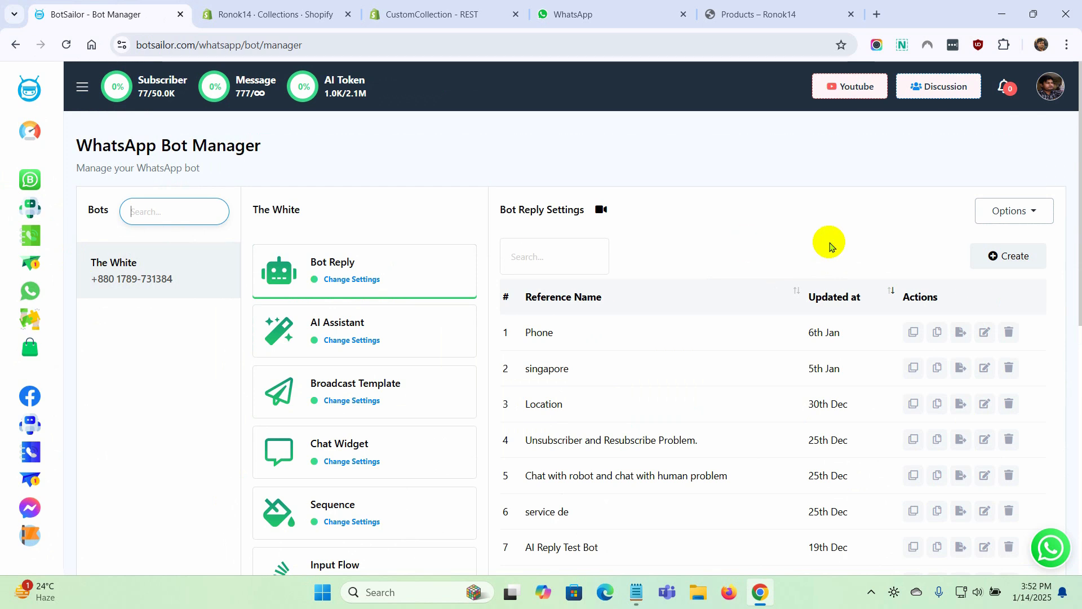
pyautogui.click(1020, 261)
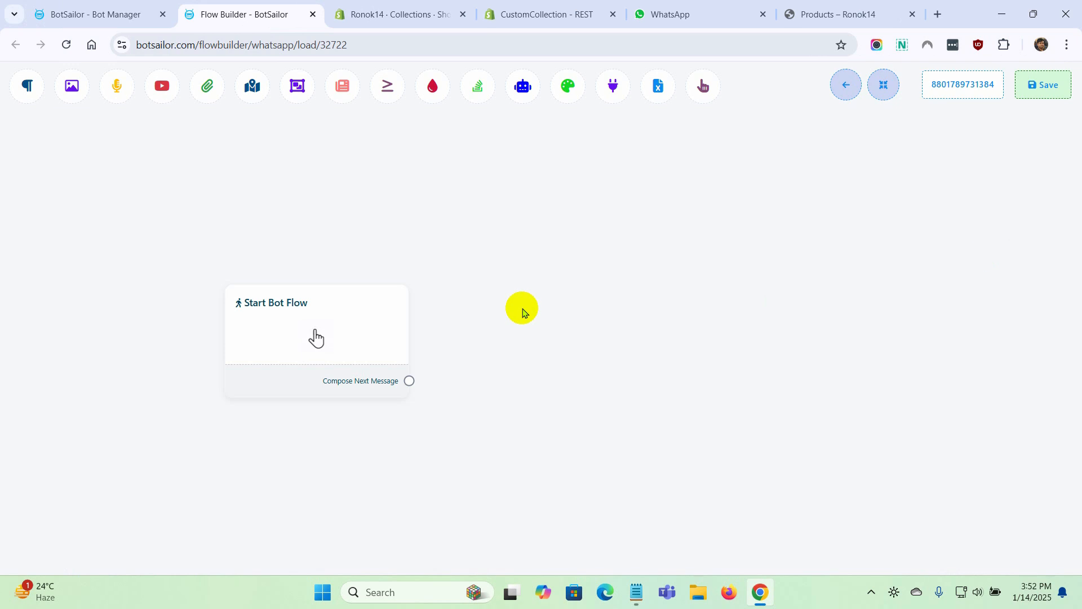
# Configure the start node with trigger keywords "hi, hello, products", exact keyword match and the title "Shopify Products in list", and save it
pyautogui.doubleClick(317, 334)
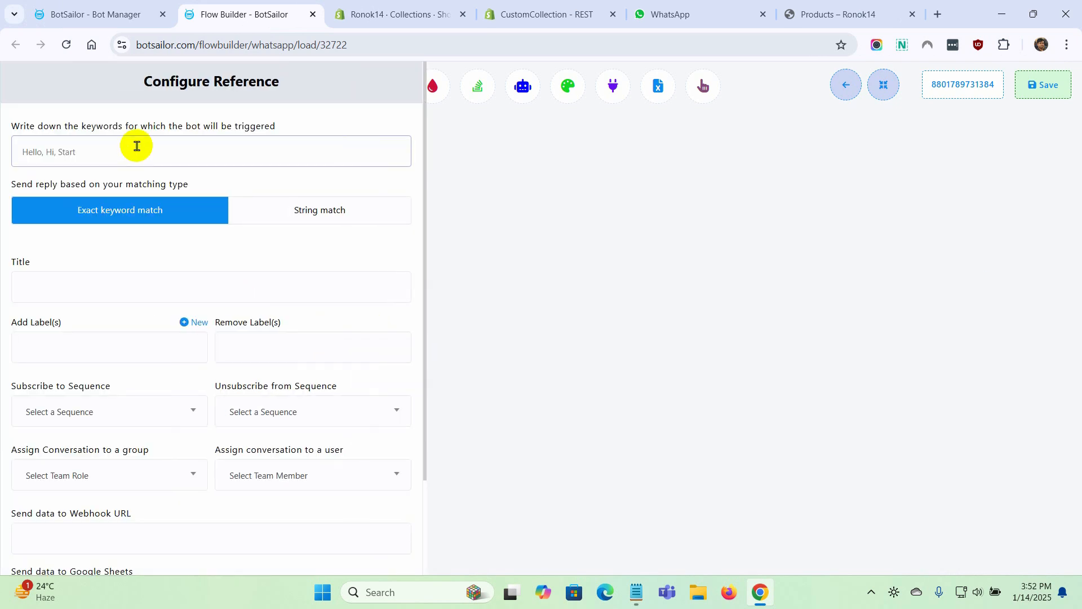
pyautogui.click(58, 289)
pyautogui.write('Shopify Products in list')
pyautogui.click(154, 268)
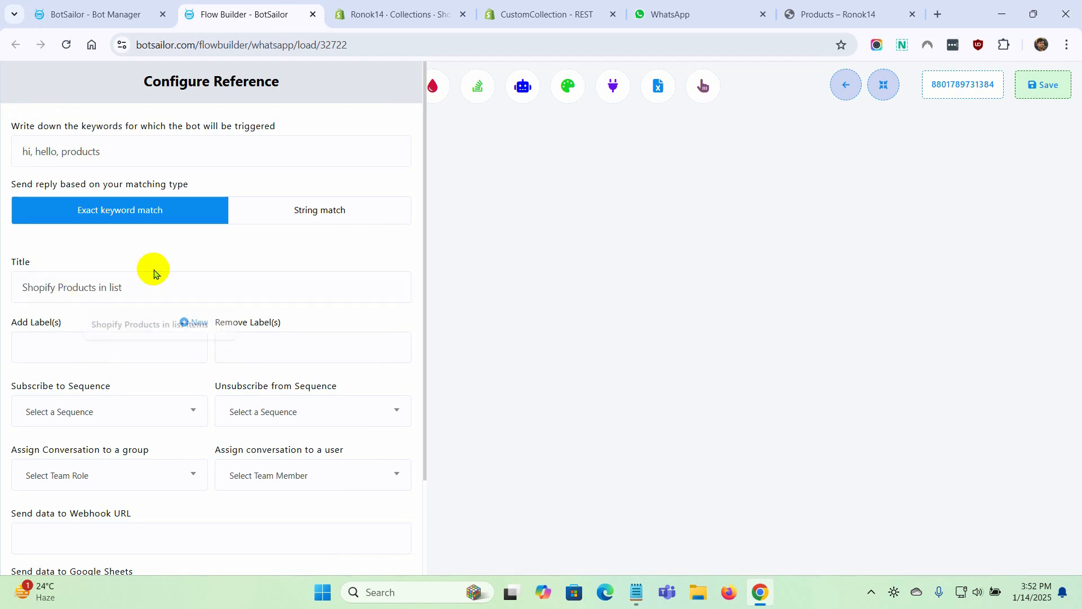
pyautogui.scroll(-3, 147, 408)
pyautogui.click(47, 551)
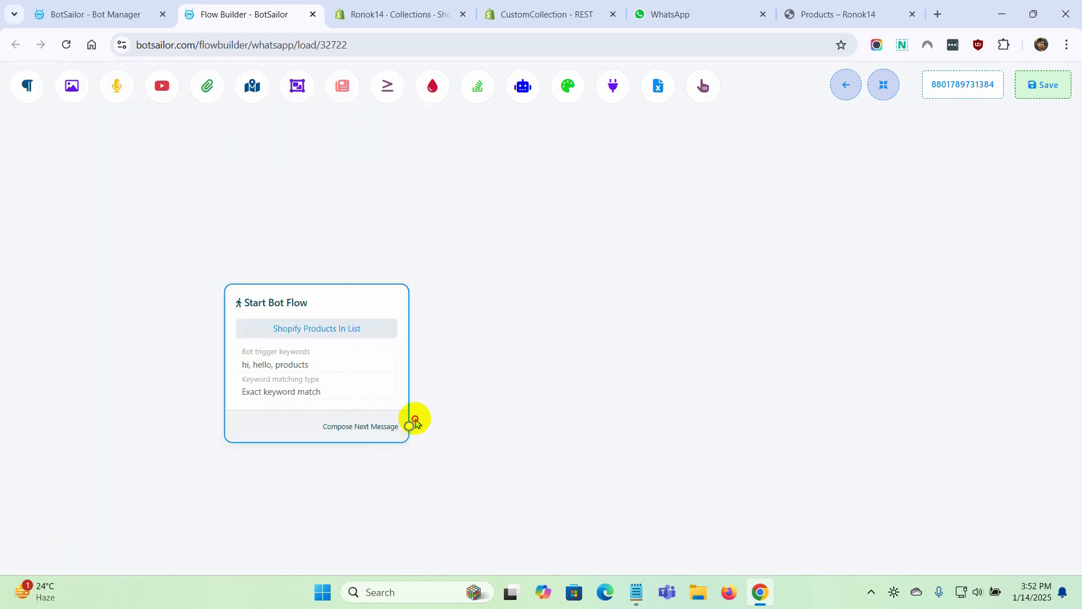
# Connect a text message to the start: "Thank you for choosing us. Please allow us some time while we create a list of collections for you. Thank you."
pyautogui.moveTo(409, 426); pyautogui.dragTo(488, 297)
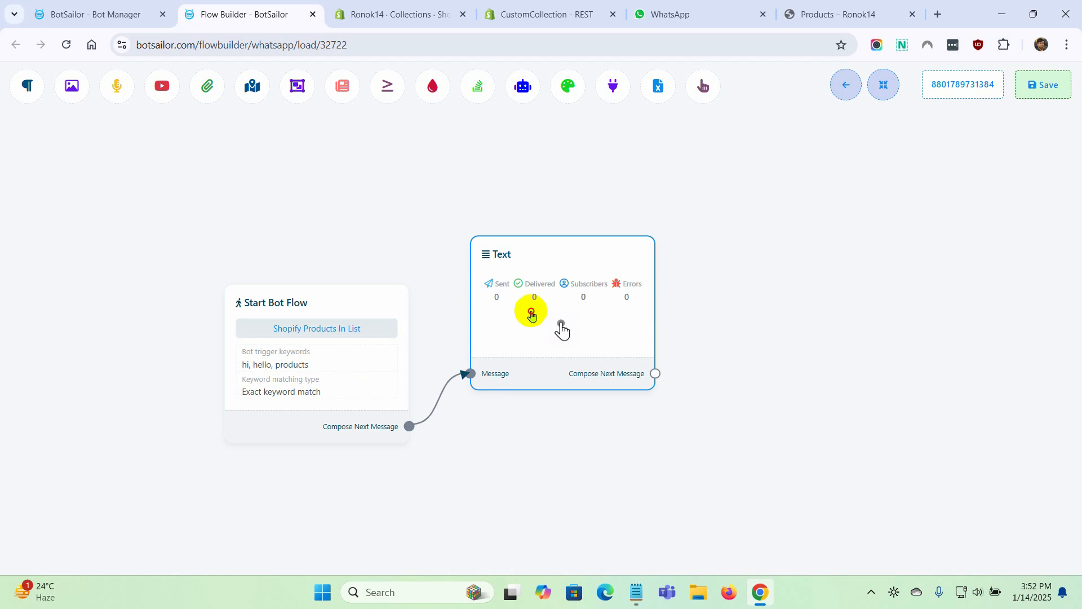
pyautogui.doubleClick(534, 310)
pyautogui.click(194, 222)
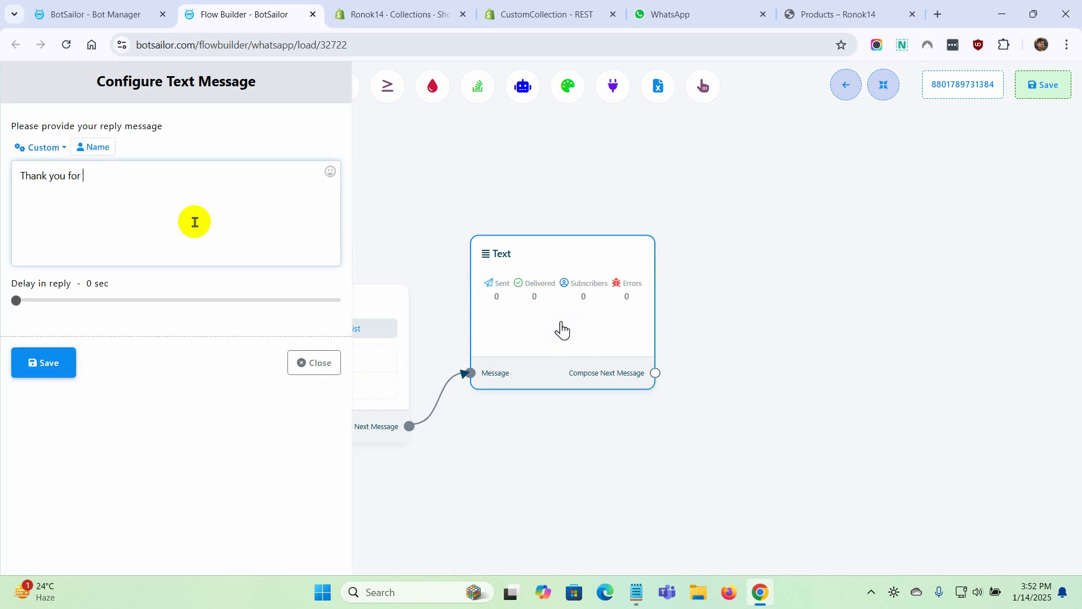
pyautogui.write('Thank you for choosing us. Please allow us some time while we cre')
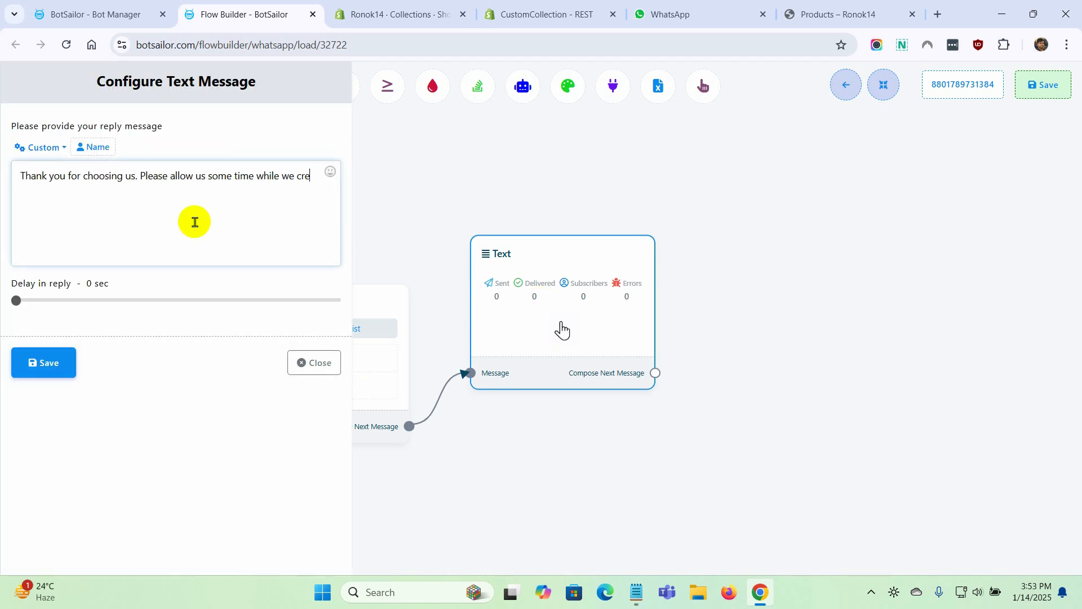
pyautogui.write('ate a list of collections for you. Thank you.')
pyautogui.click(50, 366)
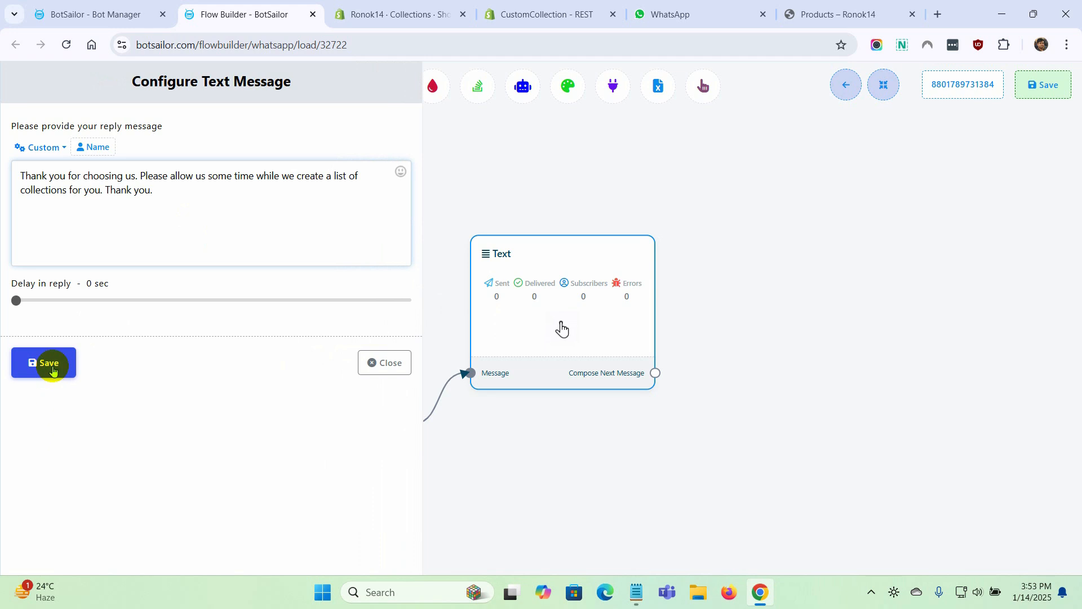
# Add an HTTP API node as the next message after the text node
pyautogui.moveTo(587, 488); pyautogui.dragTo(458, 486)
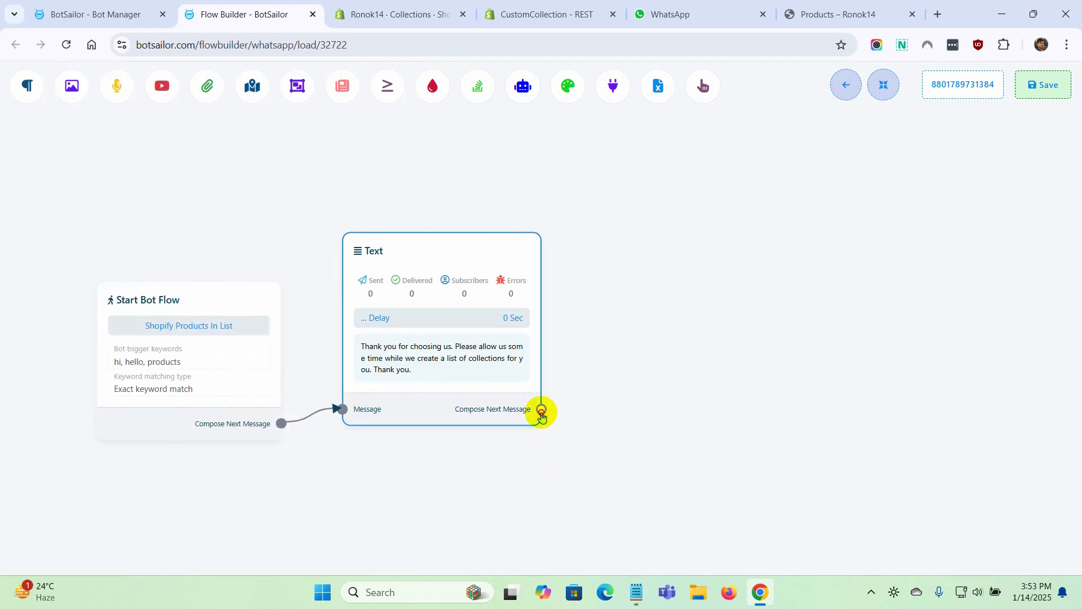
pyautogui.moveTo(541, 413); pyautogui.dragTo(589, 226)
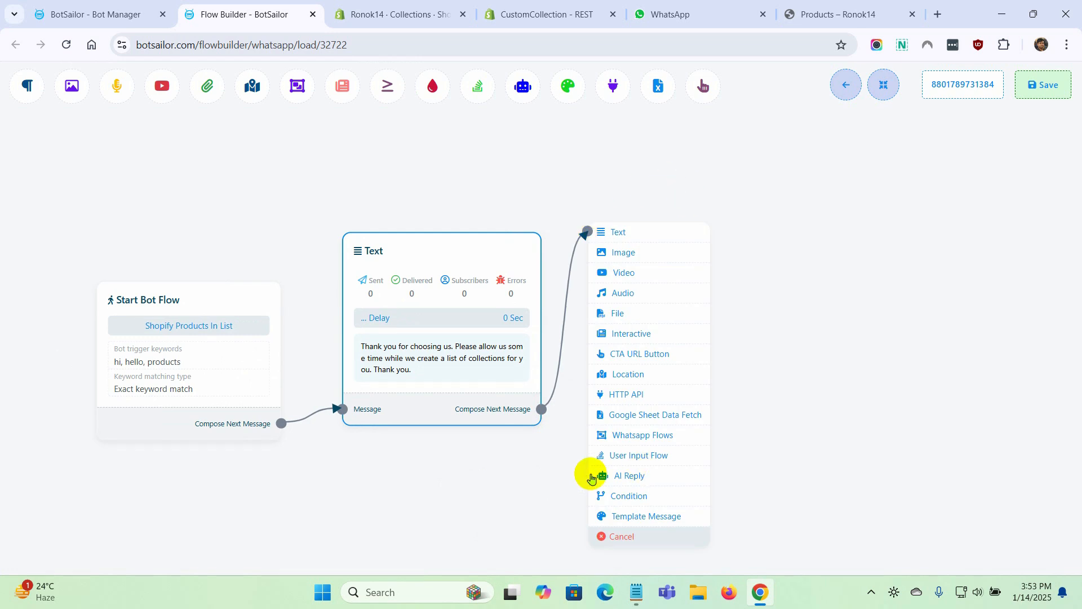
pyautogui.click(646, 397)
pyautogui.moveTo(680, 464); pyautogui.dragTo(635, 353)
pyautogui.scroll(-1, 616, 440)
pyautogui.moveTo(617, 440); pyautogui.dragTo(620, 440)
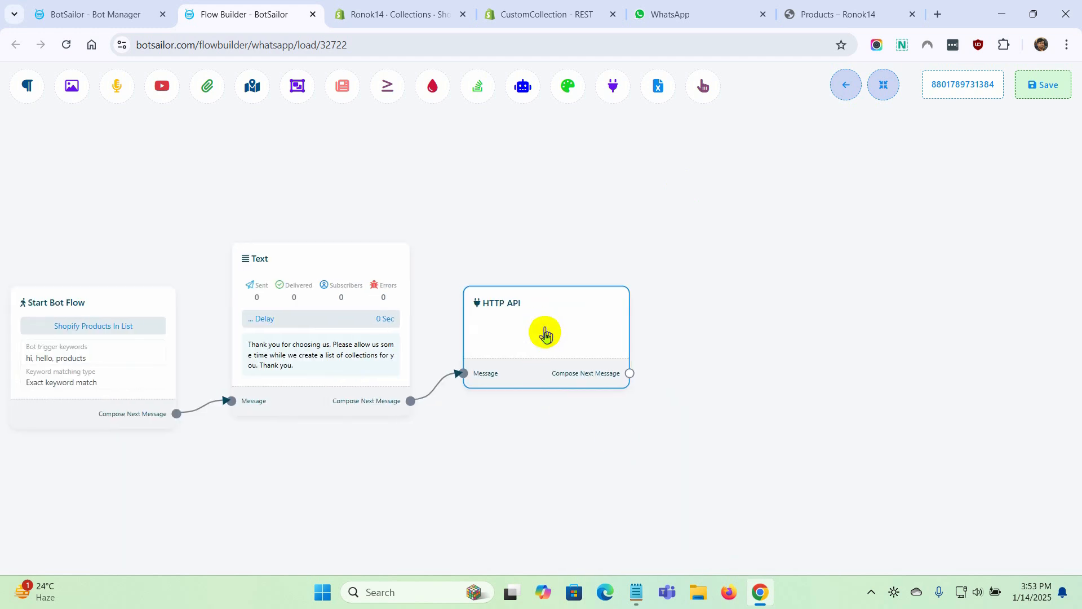
# Create a new WhatsApp HTTP API from the HTTP API node, named "All Collections" and using the GET method
pyautogui.doubleClick(545, 334)
pyautogui.click(145, 201)
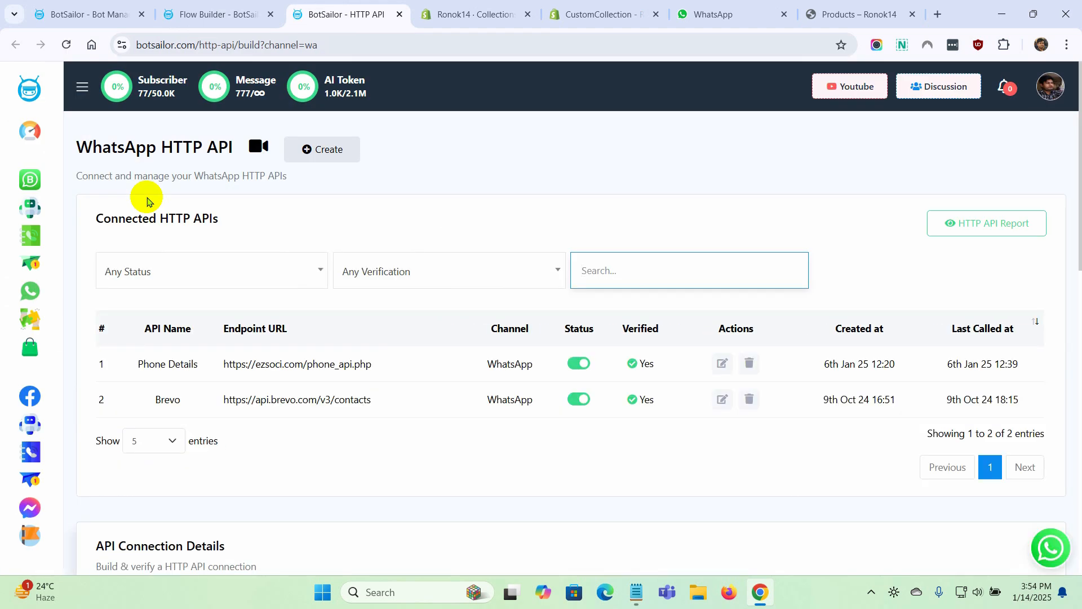
pyautogui.click(335, 152)
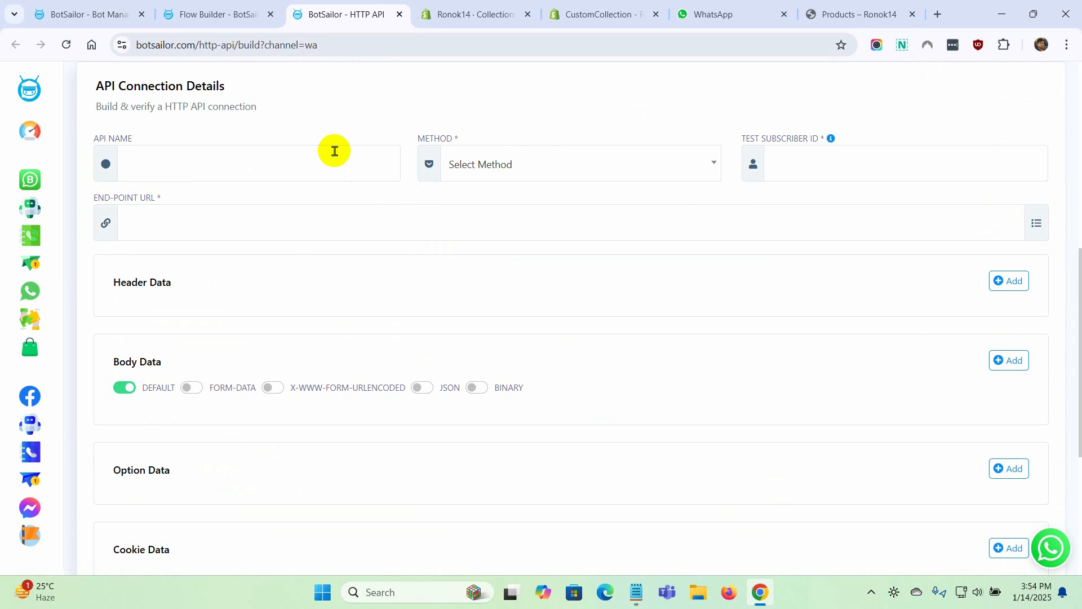
pyautogui.click(224, 166)
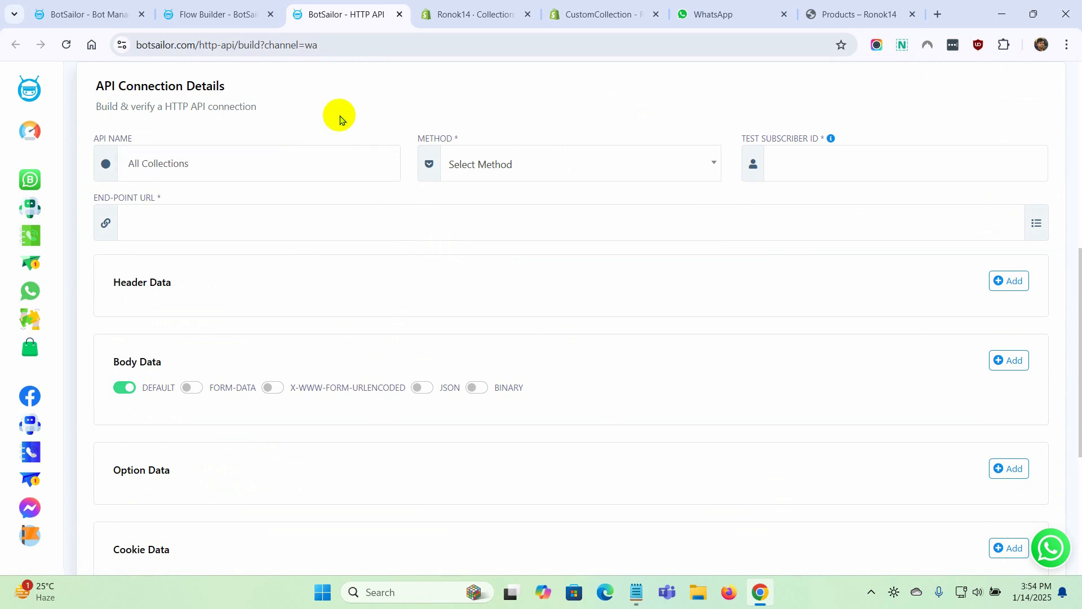
pyautogui.click(527, 164)
pyautogui.click(488, 221)
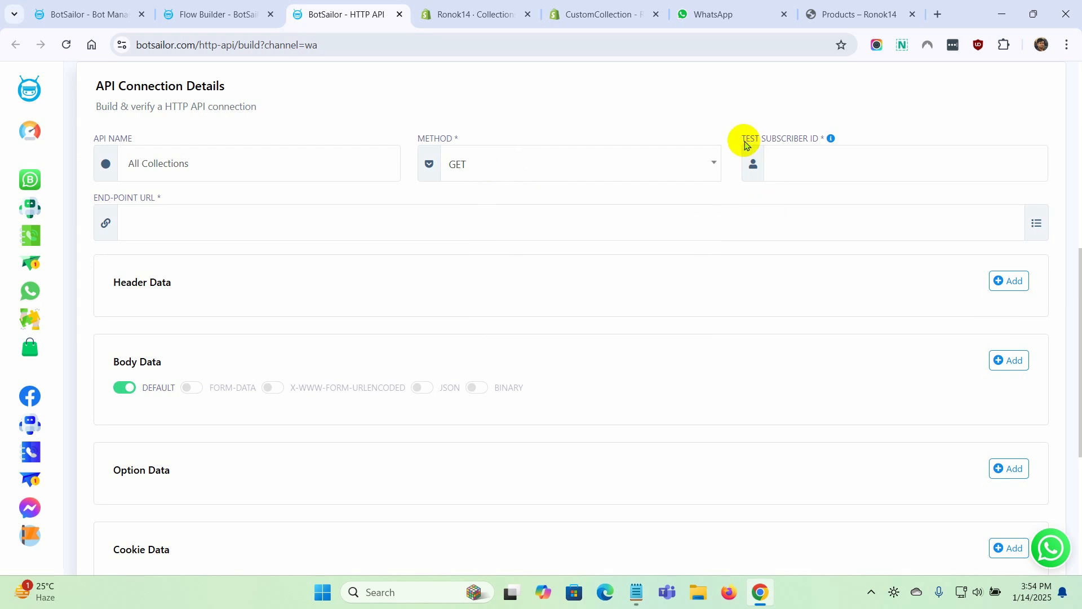
# Copy the first subscriber's ID from the WhatsApp Subscriber Manager into the API's test subscriber ID, without a leading space
pyautogui.moveTo(744, 144); pyautogui.dragTo(894, 133)
pyautogui.click(901, 133)
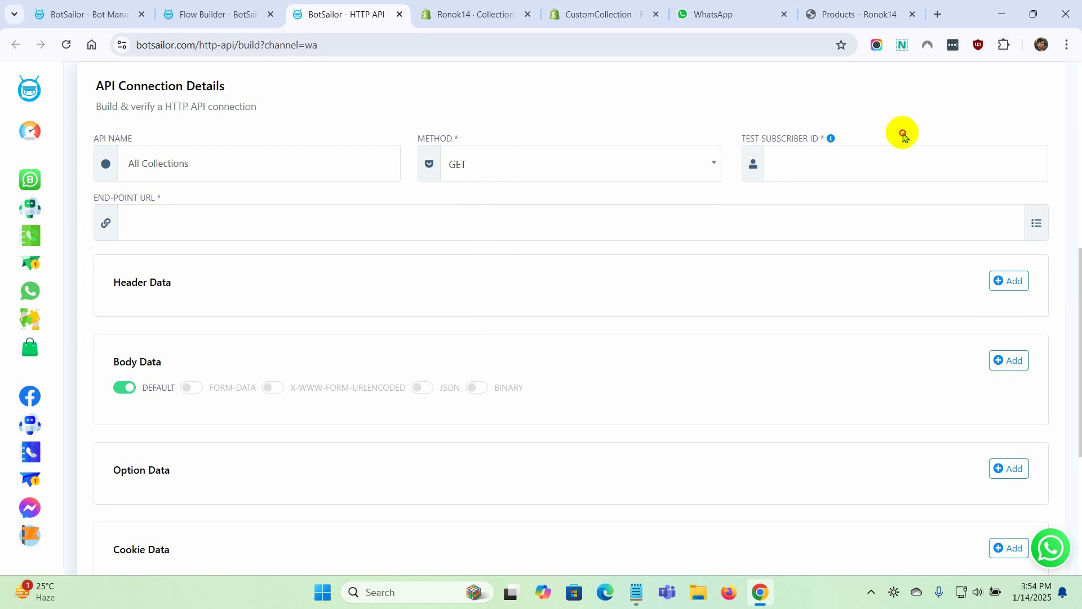
pyautogui.click(93, 8)
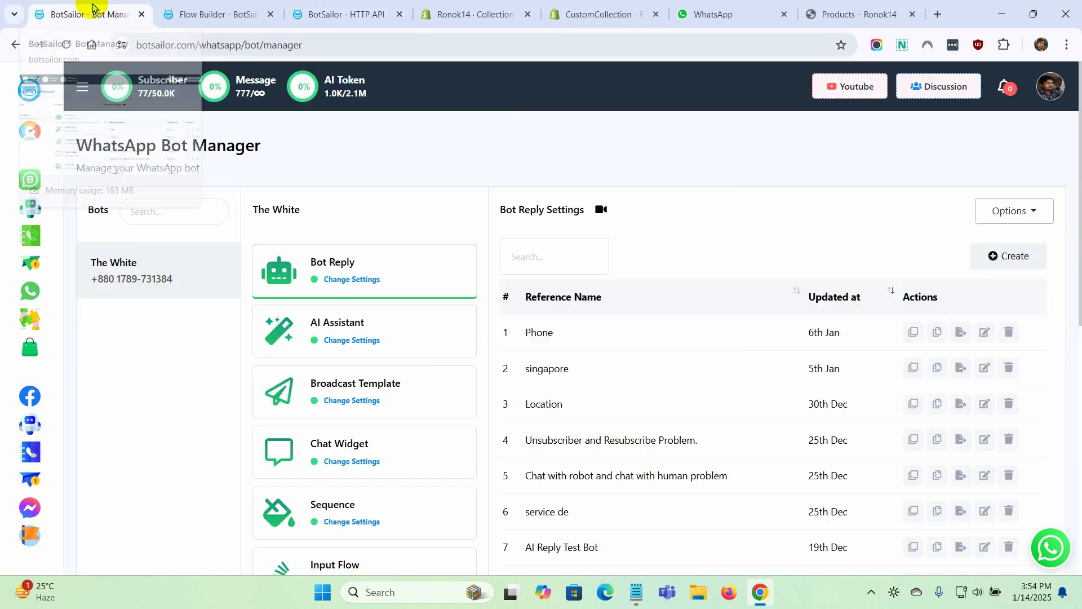
pyautogui.click(34, 241)
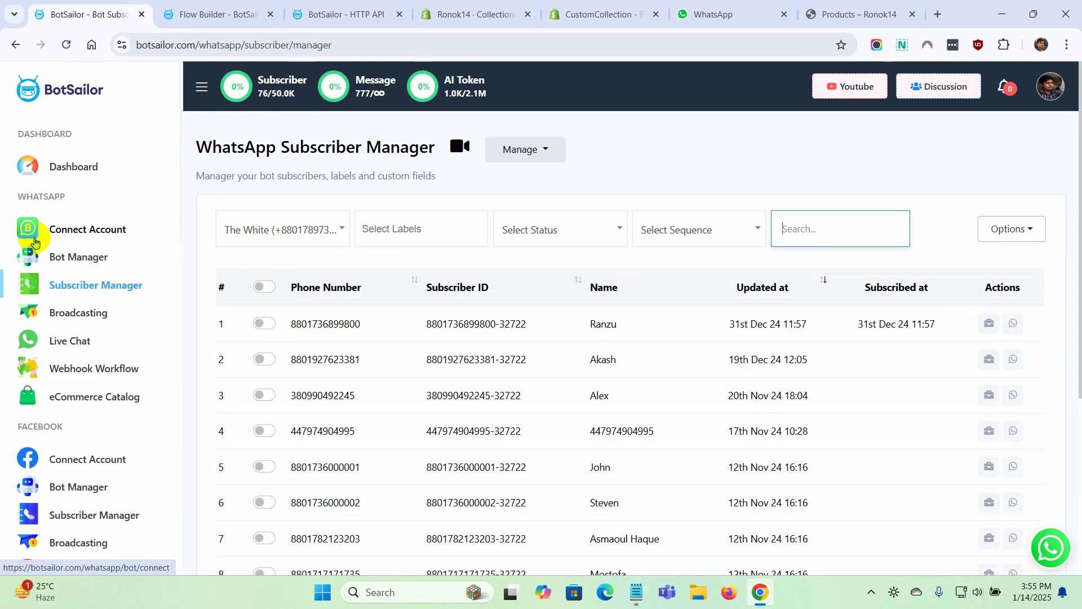
pyautogui.moveTo(416, 321); pyautogui.dragTo(536, 329)
pyautogui.hotkey('ctrl', 'c')
pyautogui.click(365, 9)
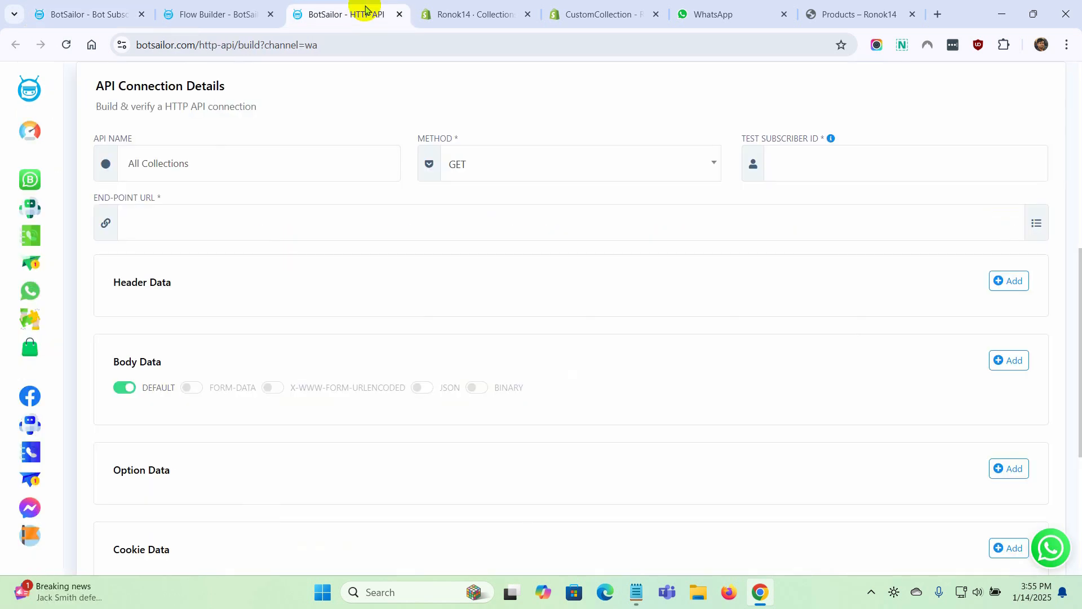
pyautogui.click(801, 163)
pyautogui.hotkey('ctrl', 'v')
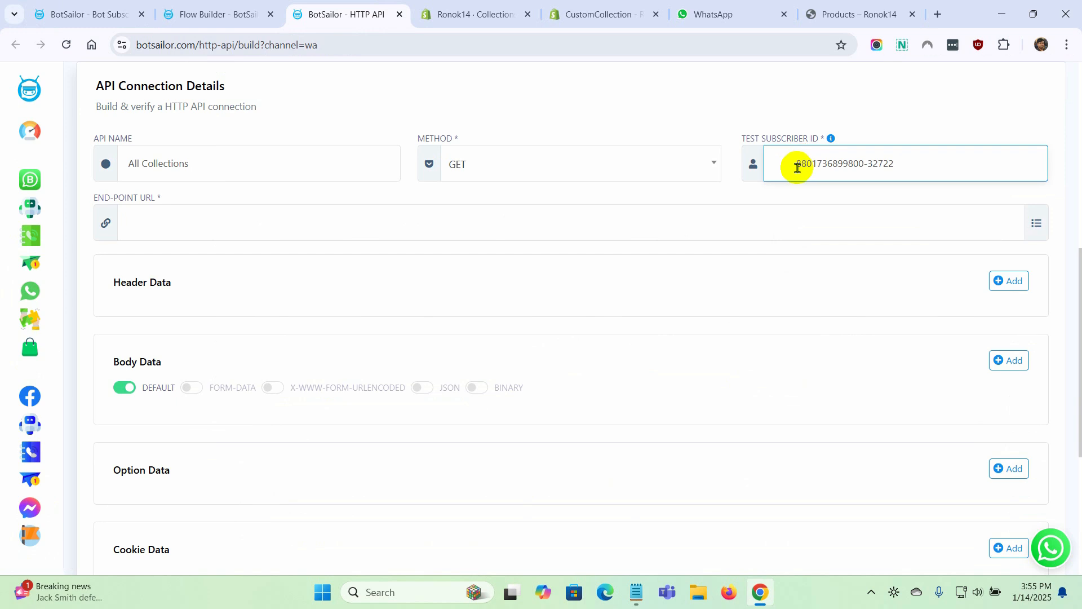
pyautogui.click(797, 168)
pyautogui.press('BackSpace')
pyautogui.click(683, 107)
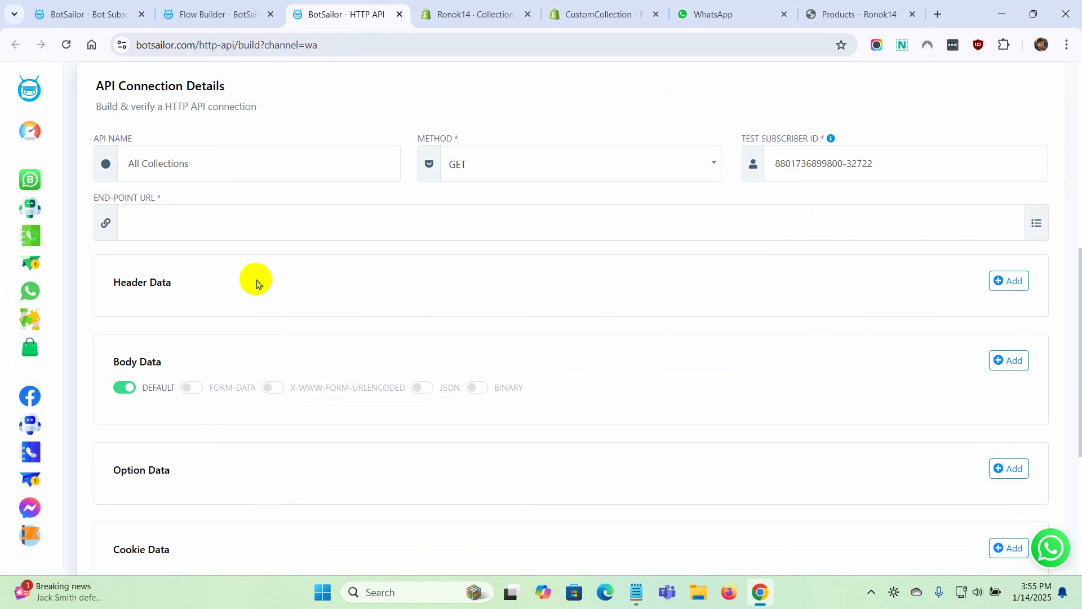
# Consult Shopify's CustomCollection REST documentation for the API's end-point URL
pyautogui.moveTo(91, 199); pyautogui.dragTo(169, 195)
pyautogui.click(179, 222)
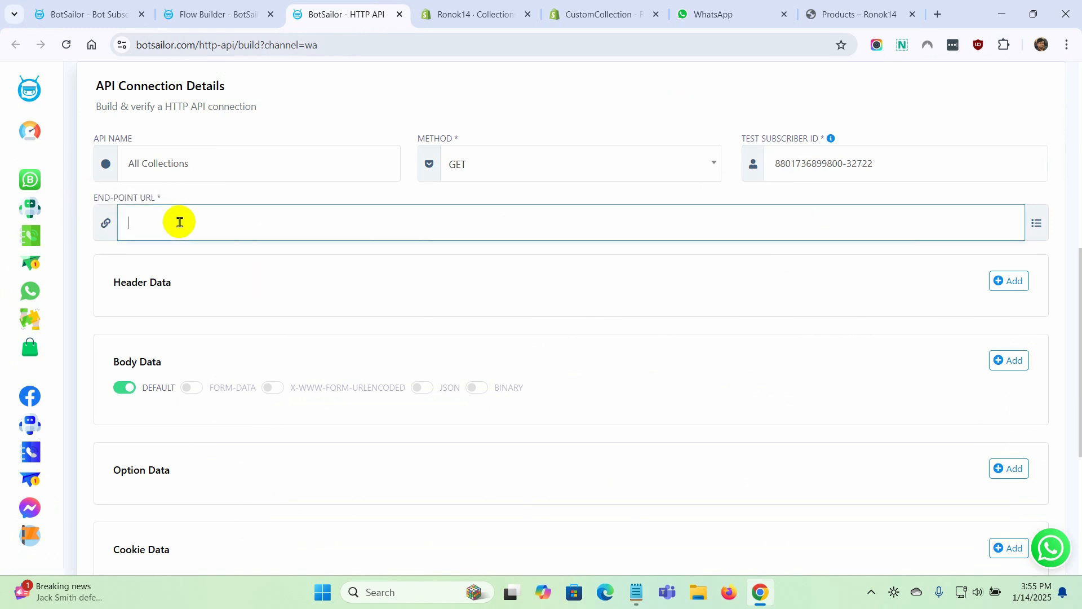
pyautogui.click(218, 199)
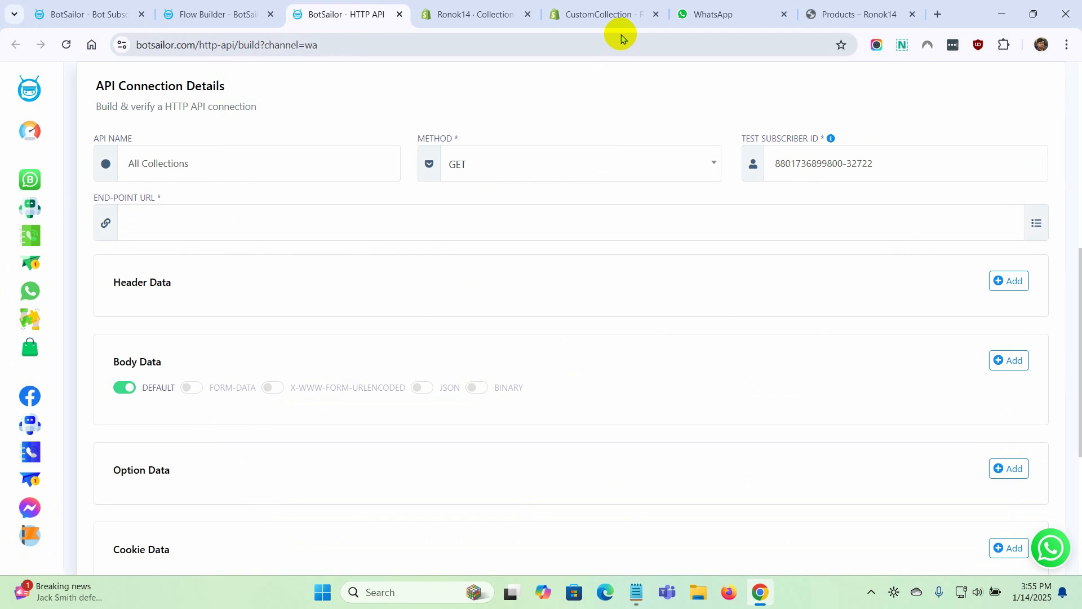
pyautogui.click(613, 17)
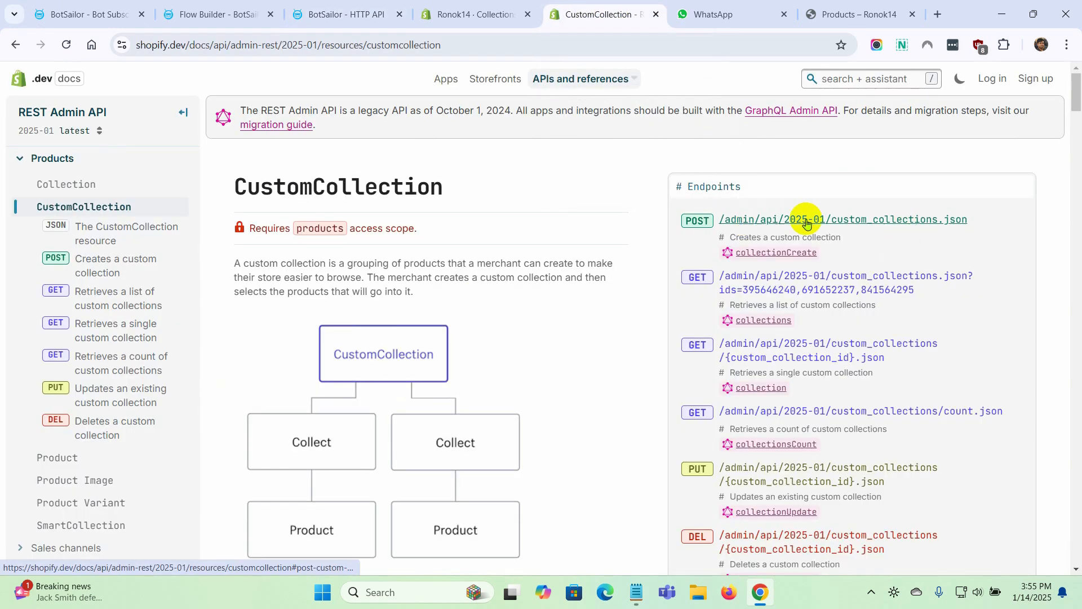
# Copy the store-specific 2025-01 custom_collections.json address from the Notepad notes into the API's end-point URL
pyautogui.click(636, 592)
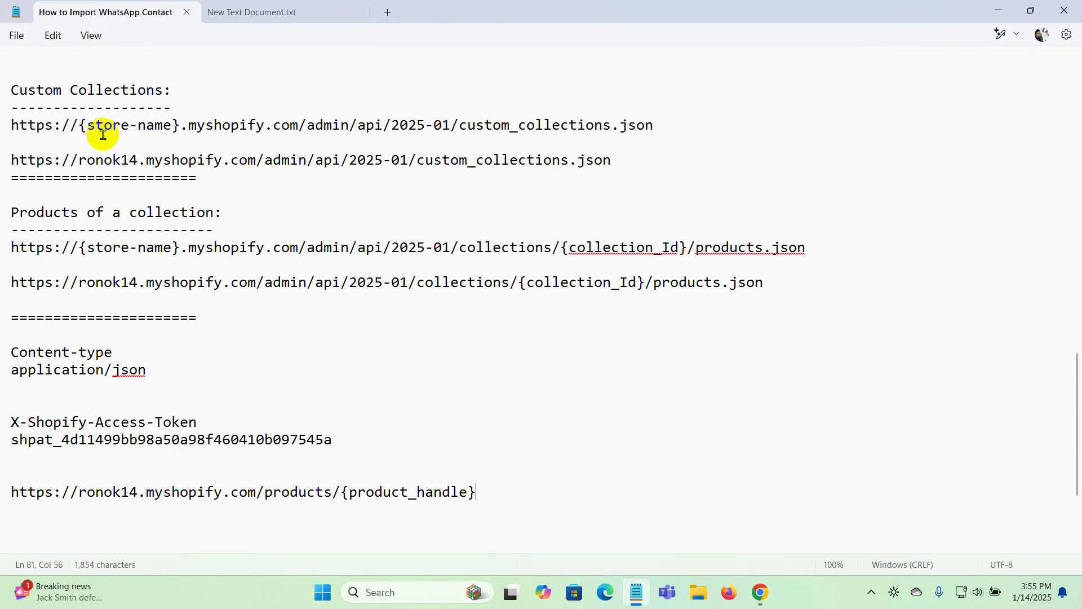
pyautogui.moveTo(11, 91); pyautogui.dragTo(163, 92)
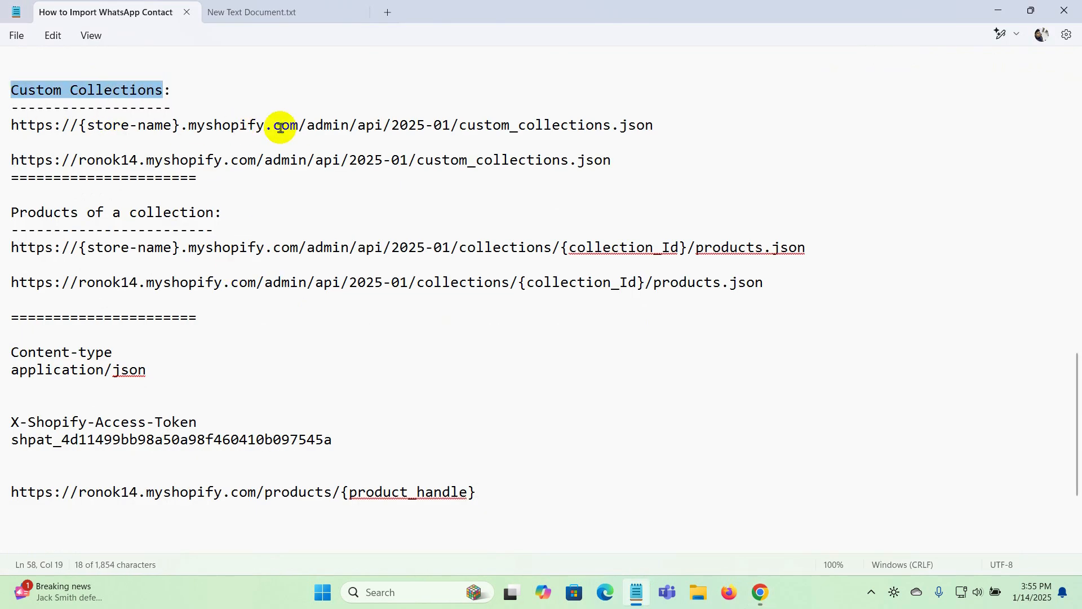
pyautogui.tripleClick(10, 125)
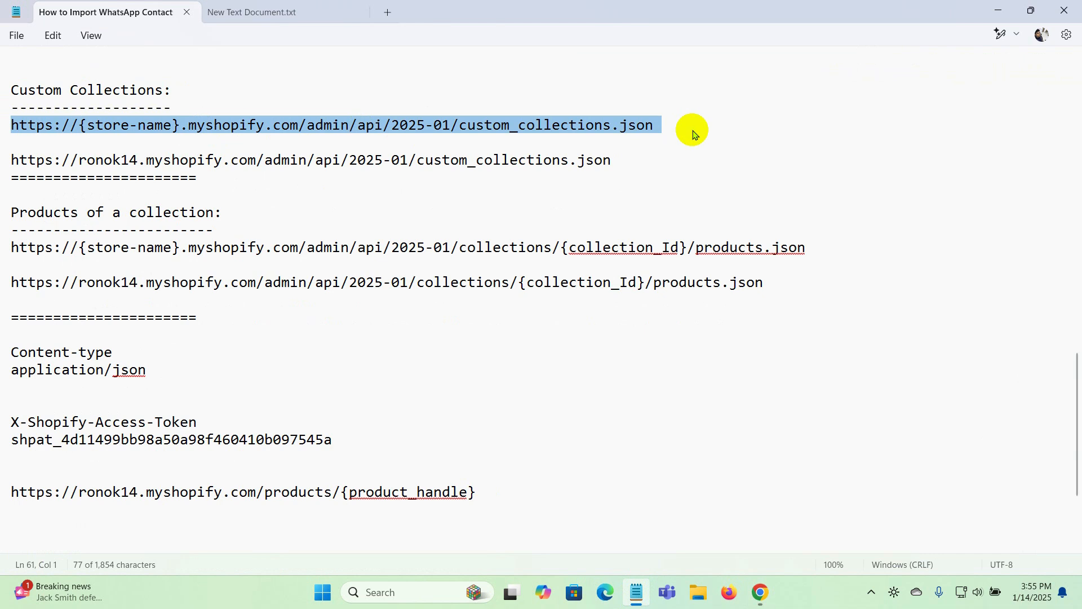
pyautogui.tripleClick(8, 162)
pyautogui.hotkey('ctrl', 'c')
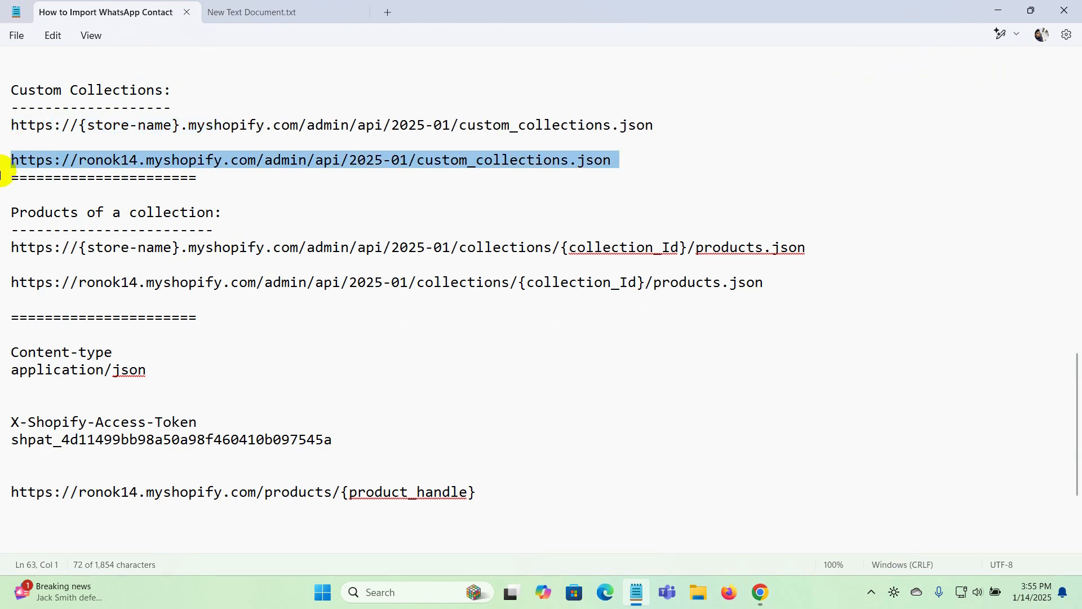
pyautogui.hotkey('alt', 'Tab')
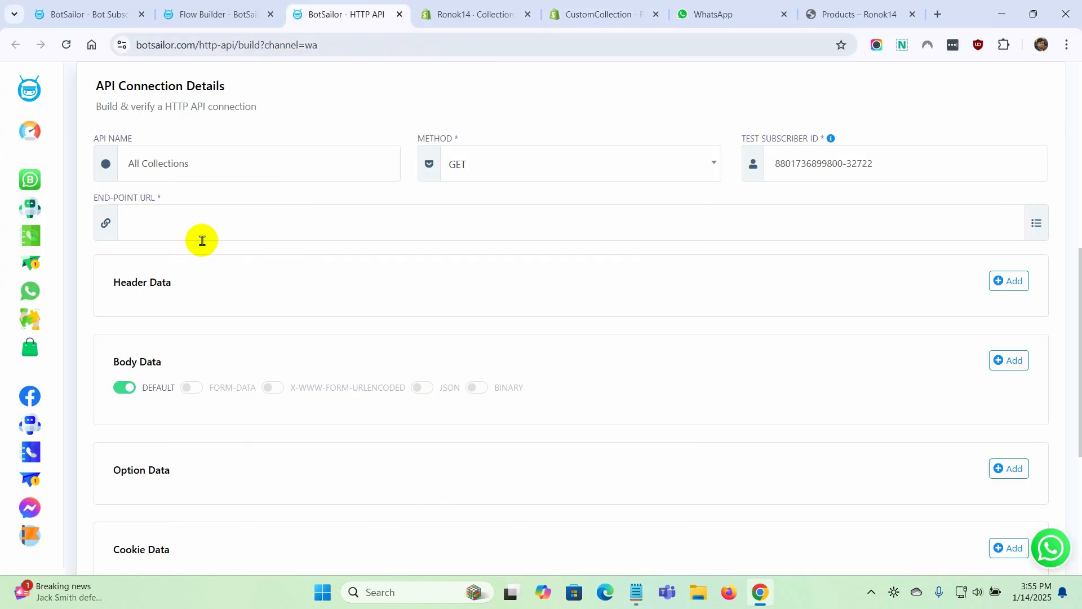
pyautogui.click(201, 220)
pyautogui.hotkey('ctrl', 'v')
pyautogui.click(523, 196)
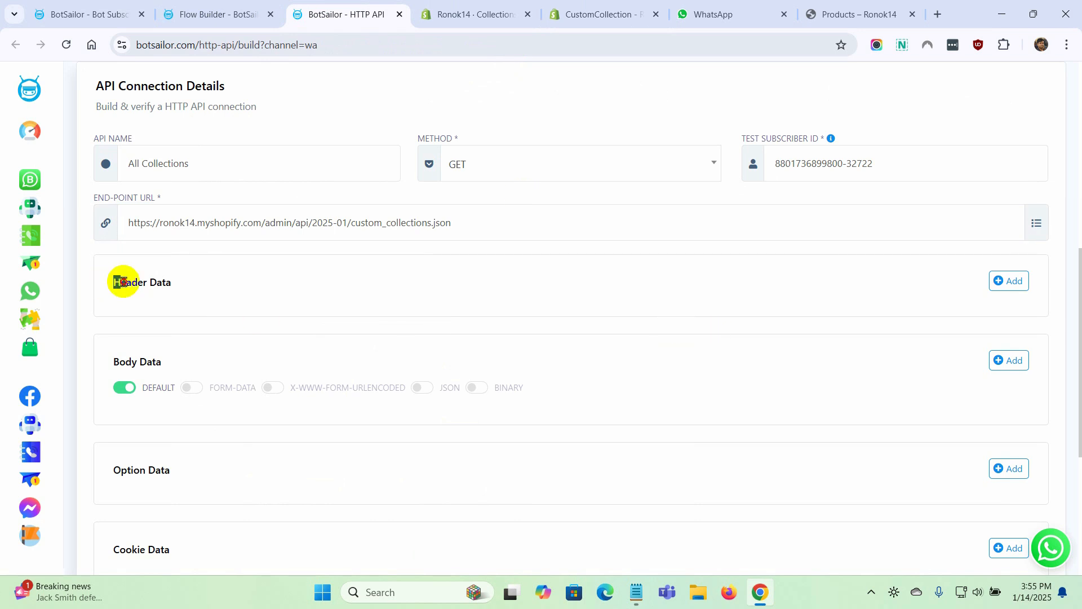
# Add a header row to the API and fill its key with "Content-type" copied from the notes
pyautogui.moveTo(116, 281); pyautogui.dragTo(186, 281)
pyautogui.click(1009, 280)
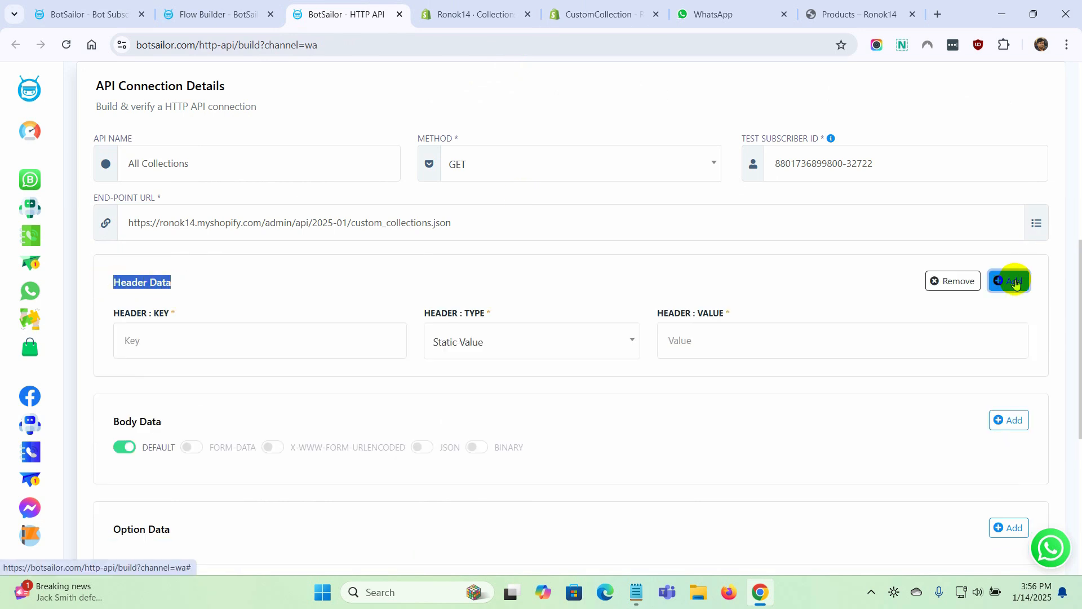
pyautogui.click(205, 341)
pyautogui.click(637, 592)
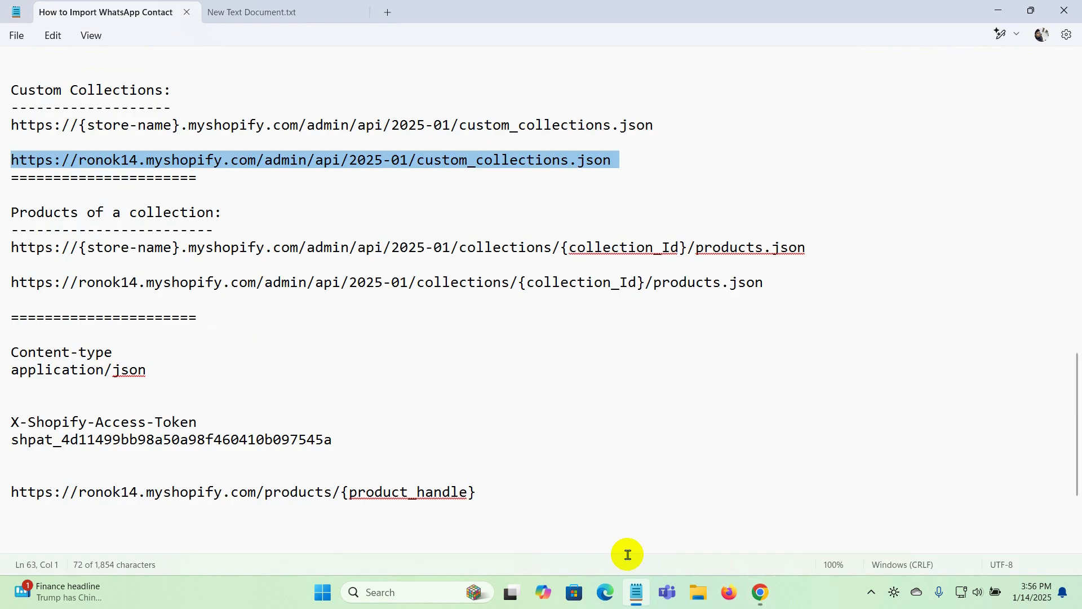
pyautogui.moveTo(10, 352); pyautogui.dragTo(12, 370)
pyautogui.hotkey('ctrl', 'c')
pyautogui.hotkey('alt', 'Tab')
pyautogui.hotkey('ctrl', 'v')
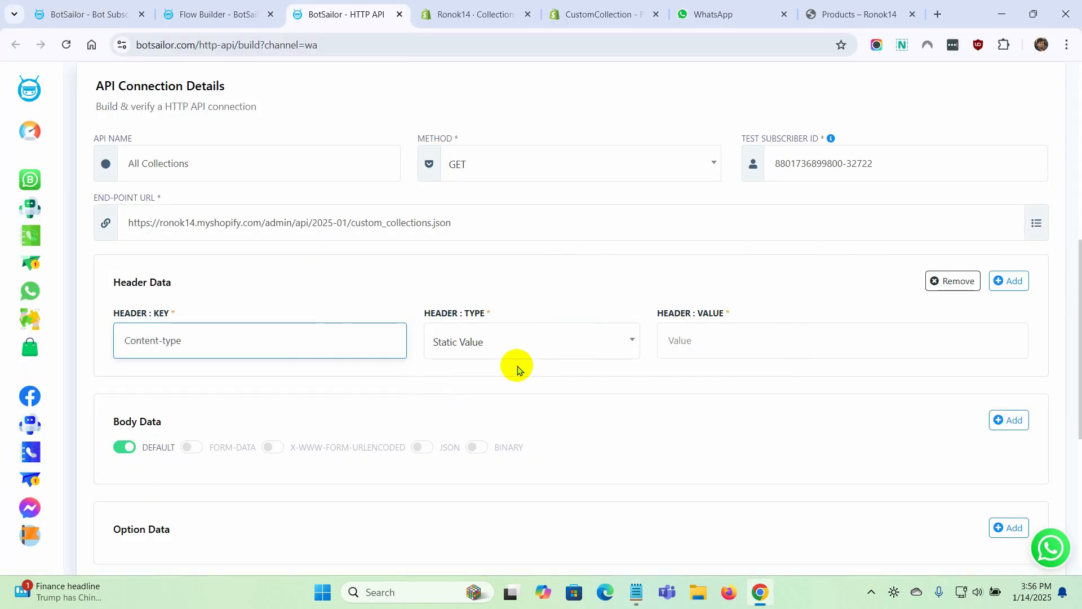
# Keep the Content-type header as Static Value and paste "application/json" from the notes as its value
pyautogui.click(483, 344)
pyautogui.click(451, 397)
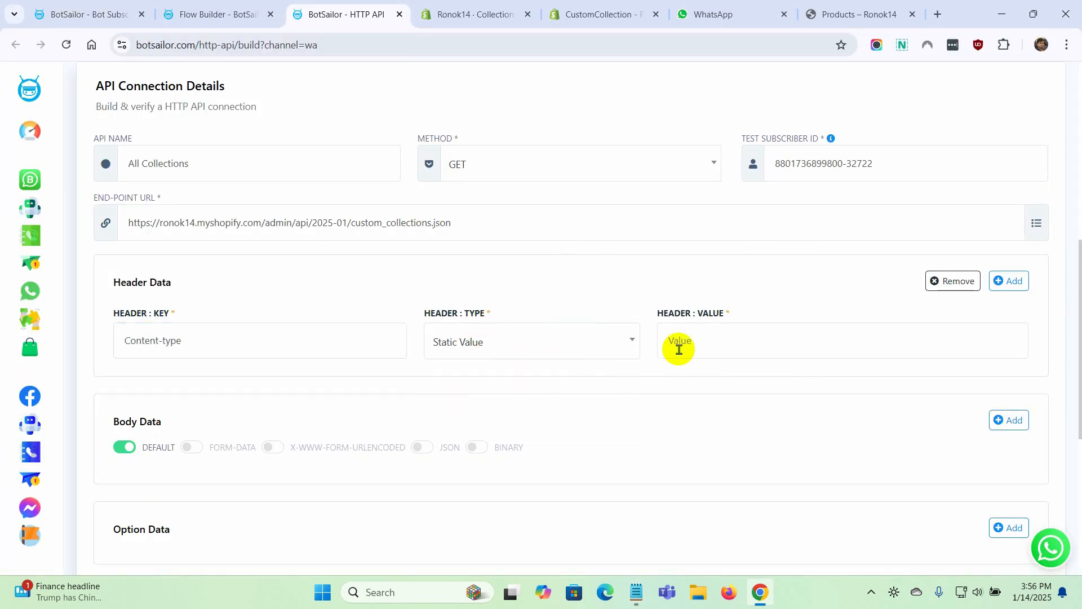
pyautogui.click(693, 344)
pyautogui.hotkey('alt', 'Tab')
pyautogui.moveTo(161, 369); pyautogui.dragTo(7, 375)
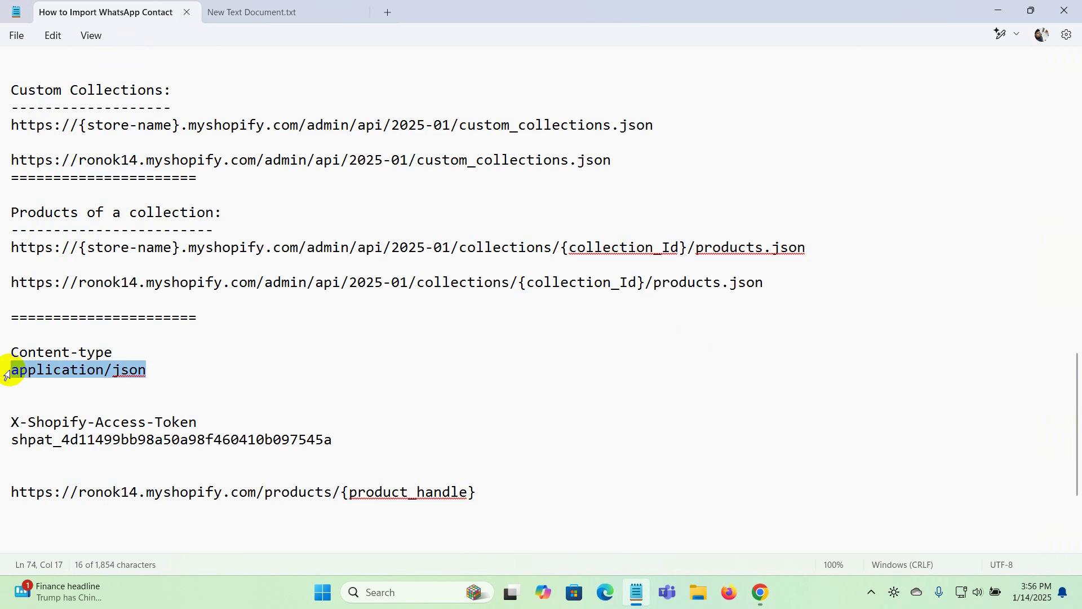
pyautogui.hotkey('ctrl', 'c')
pyautogui.hotkey('alt', 'Tab')
pyautogui.hotkey('ctrl', 'v')
pyautogui.click(750, 290)
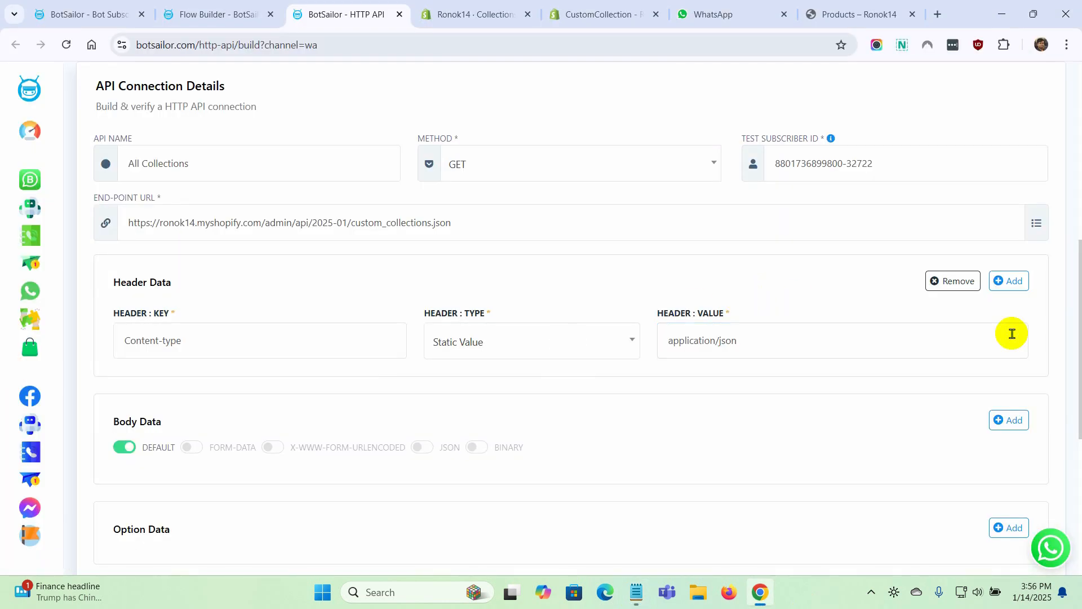
# Add a second header row with the key "X-Shopify-Access-Token" copied from the notes
pyautogui.click(1009, 280)
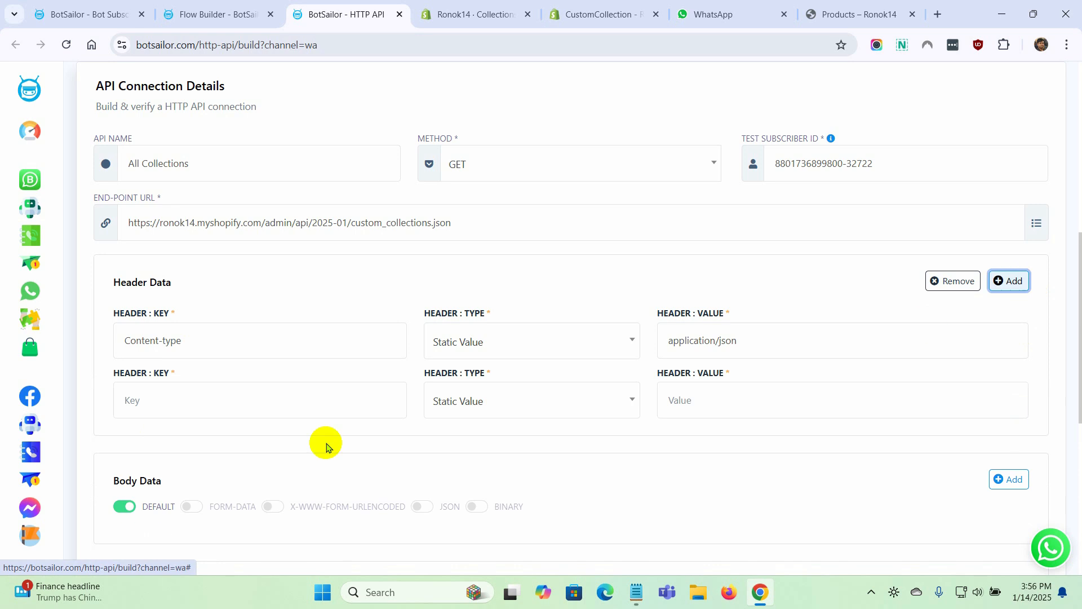
pyautogui.click(181, 404)
pyautogui.hotkey('alt', 'Tab')
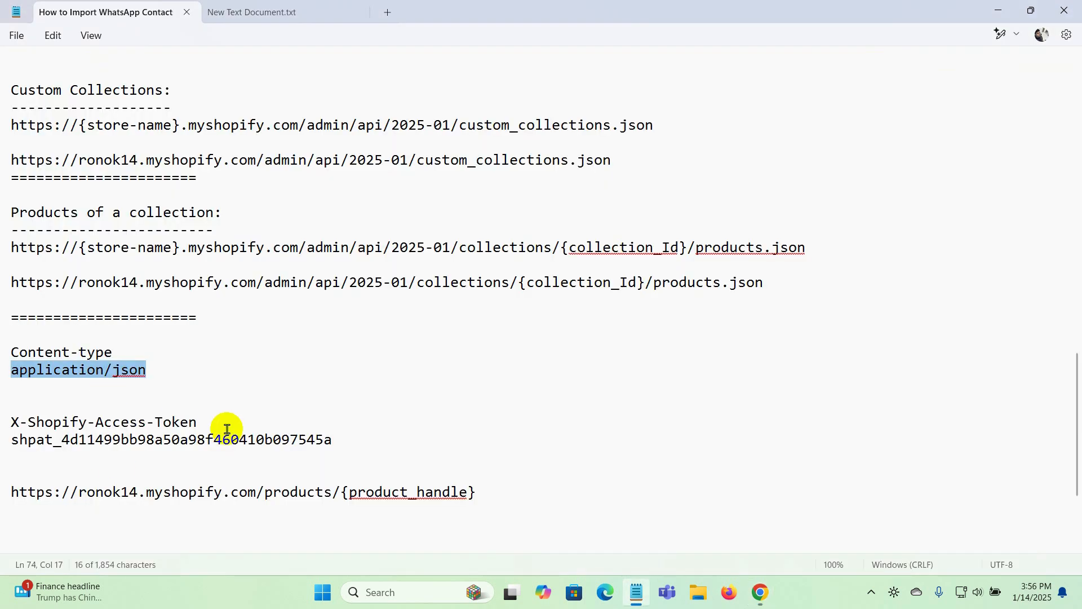
pyautogui.moveTo(227, 430); pyautogui.dragTo(12, 422)
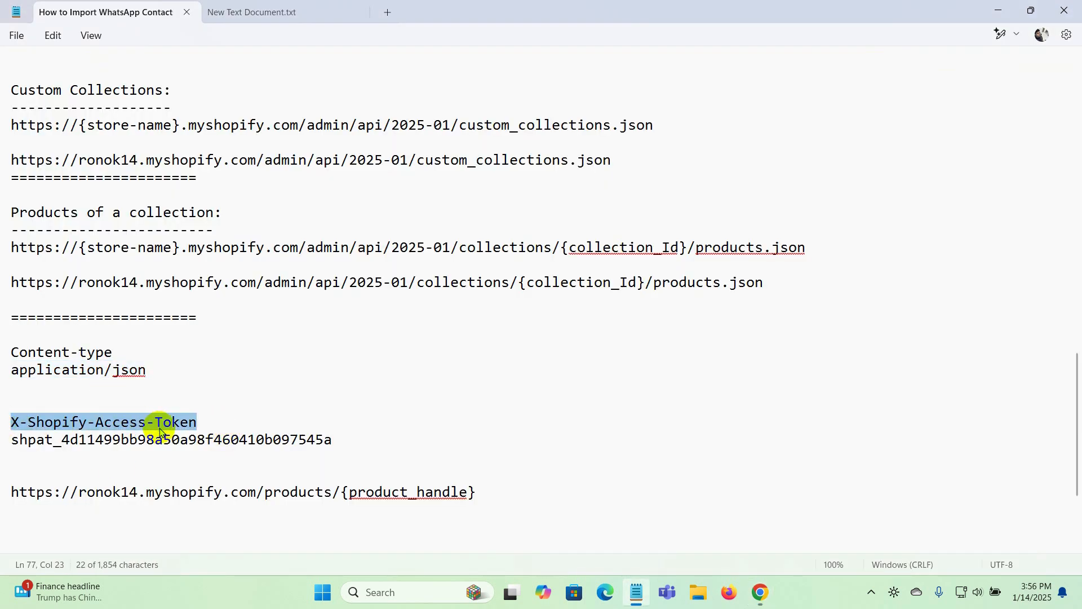
pyautogui.hotkey('ctrl', 'c')
pyautogui.hotkey('alt', 'Tab')
pyautogui.hotkey('ctrl', 'v')
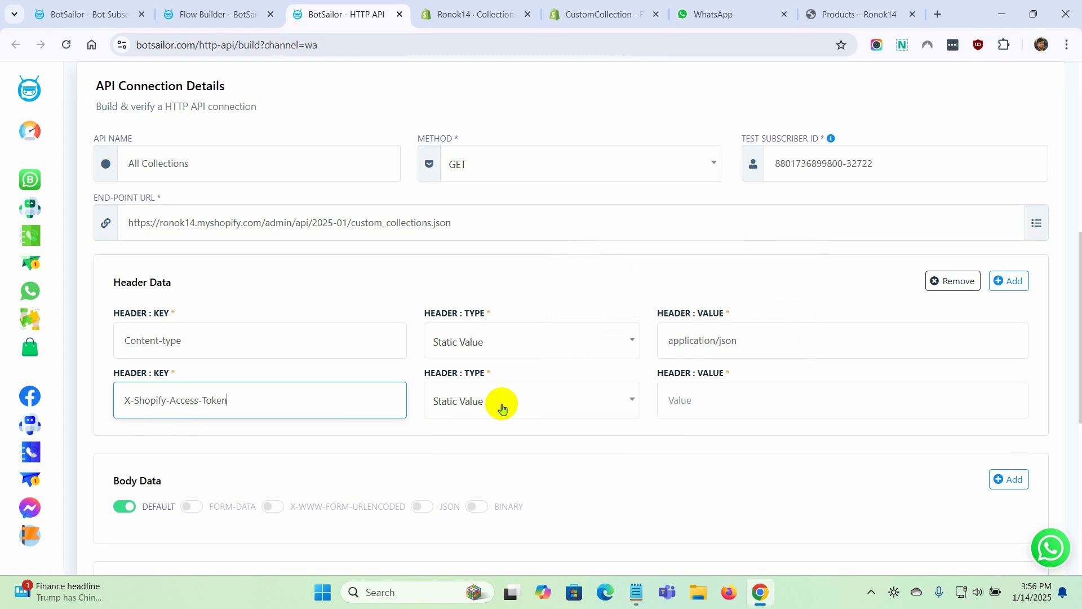
pyautogui.click(724, 398)
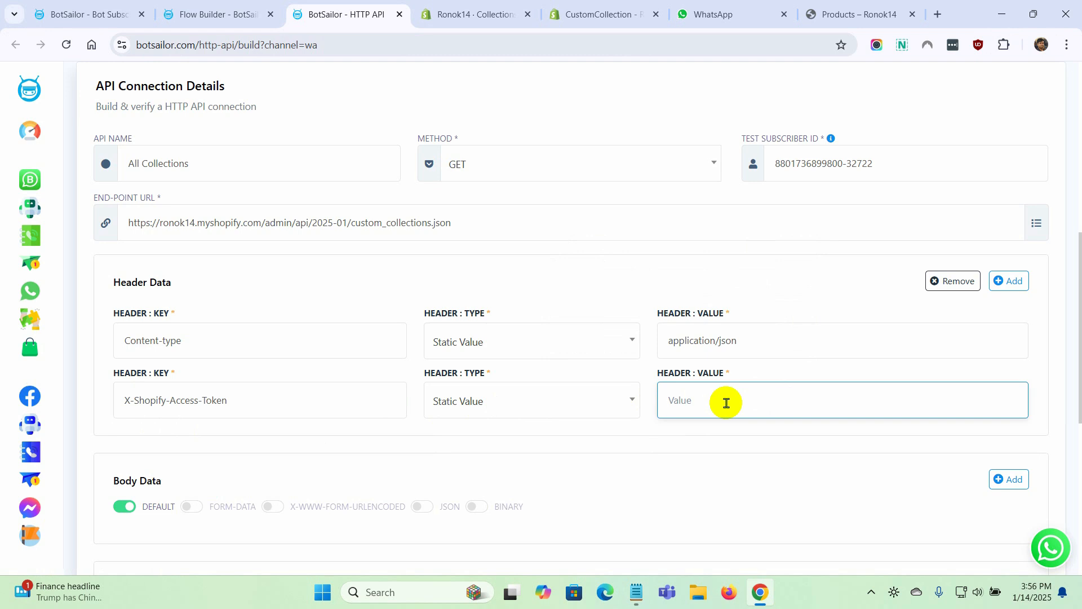
# In the Shopify admin's app development settings, create a new app named "Shopify_BotSailor"
pyautogui.click(482, 17)
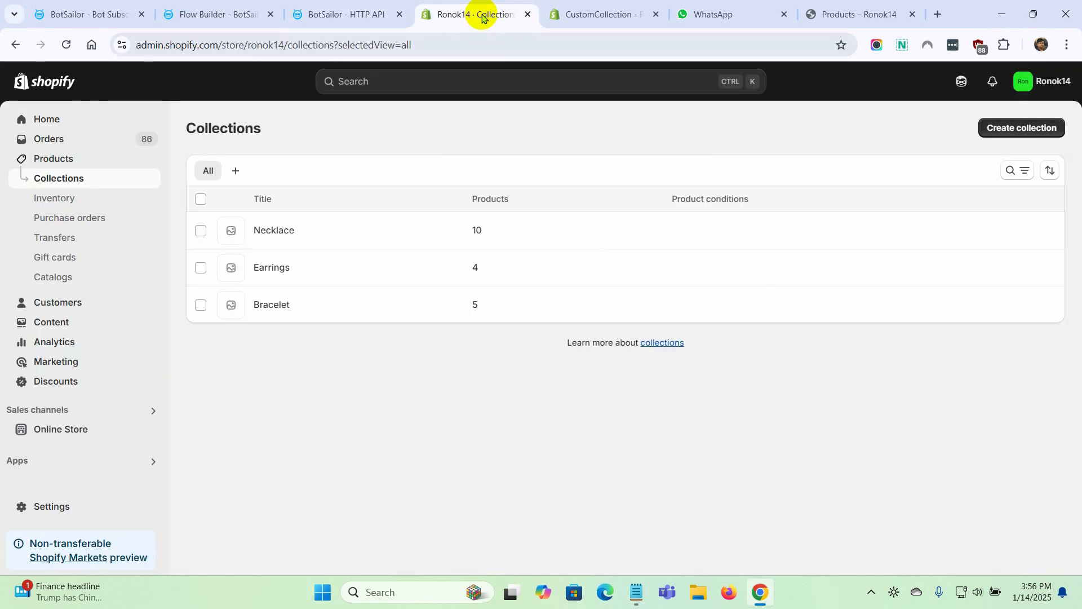
pyautogui.click(66, 509)
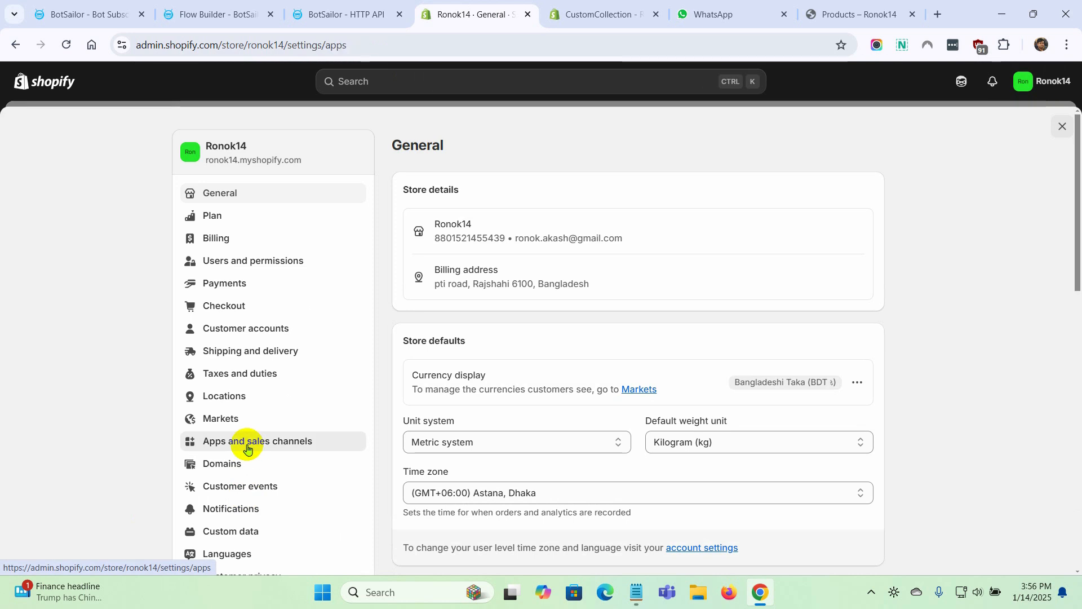
pyautogui.click(246, 449)
pyautogui.click(756, 150)
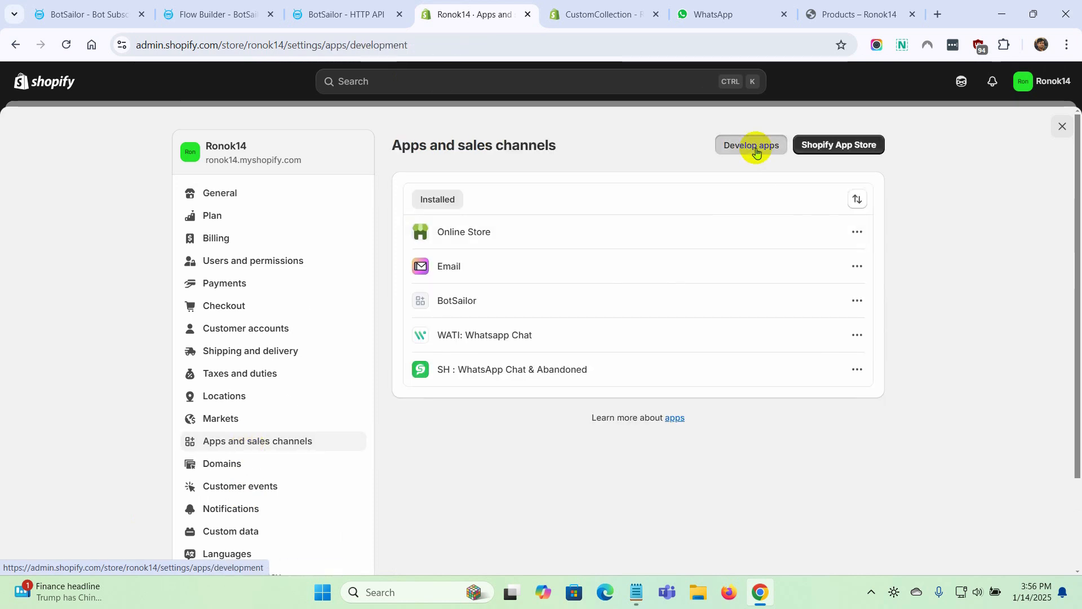
pyautogui.click(862, 146)
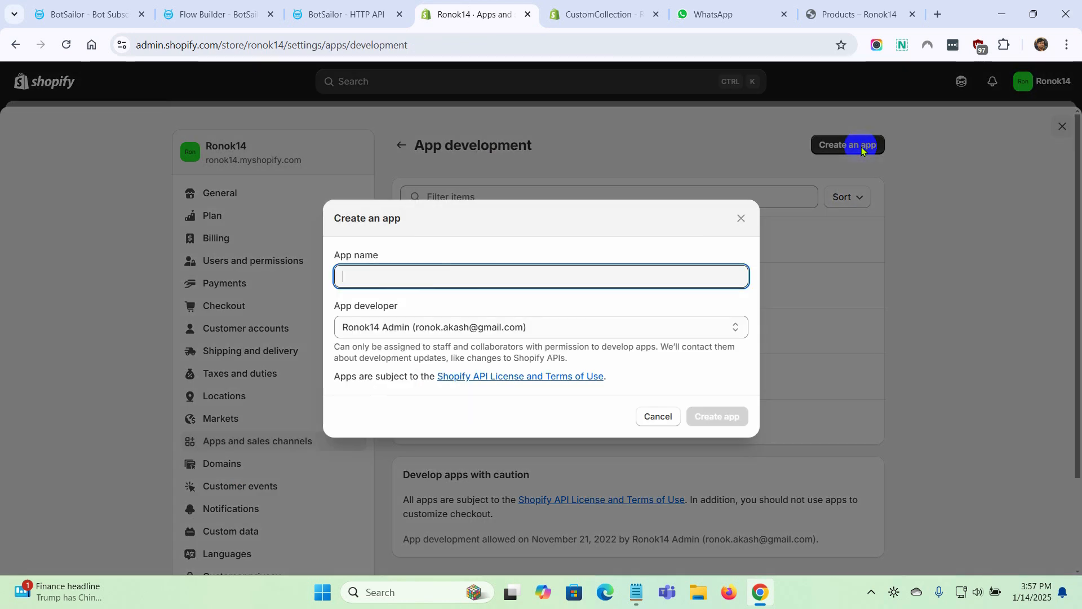
pyautogui.write('Shopify_BotS')
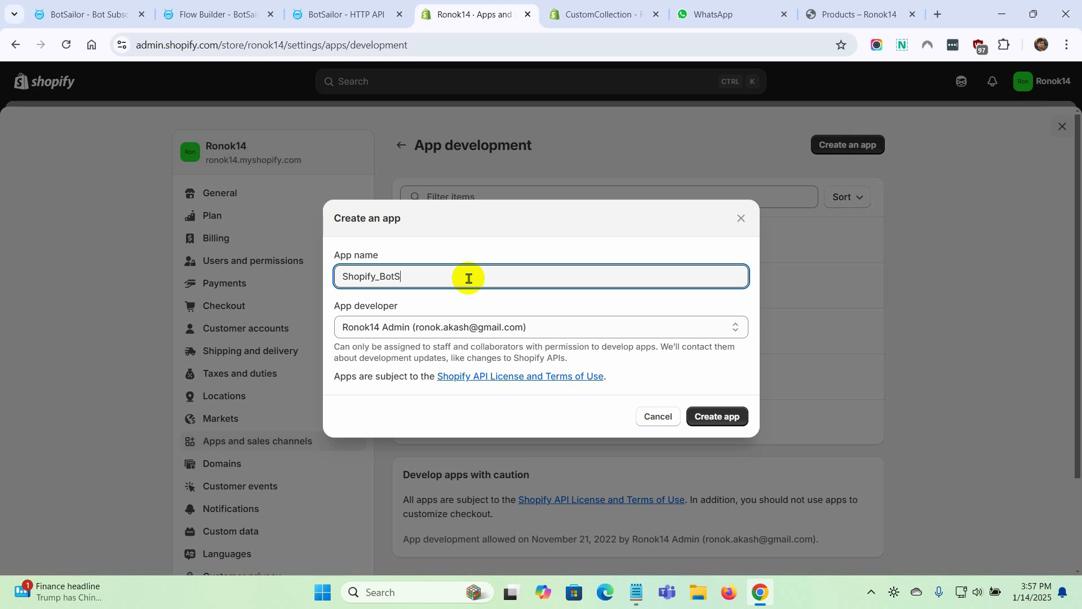
pyautogui.write('ailor')
pyautogui.click(720, 418)
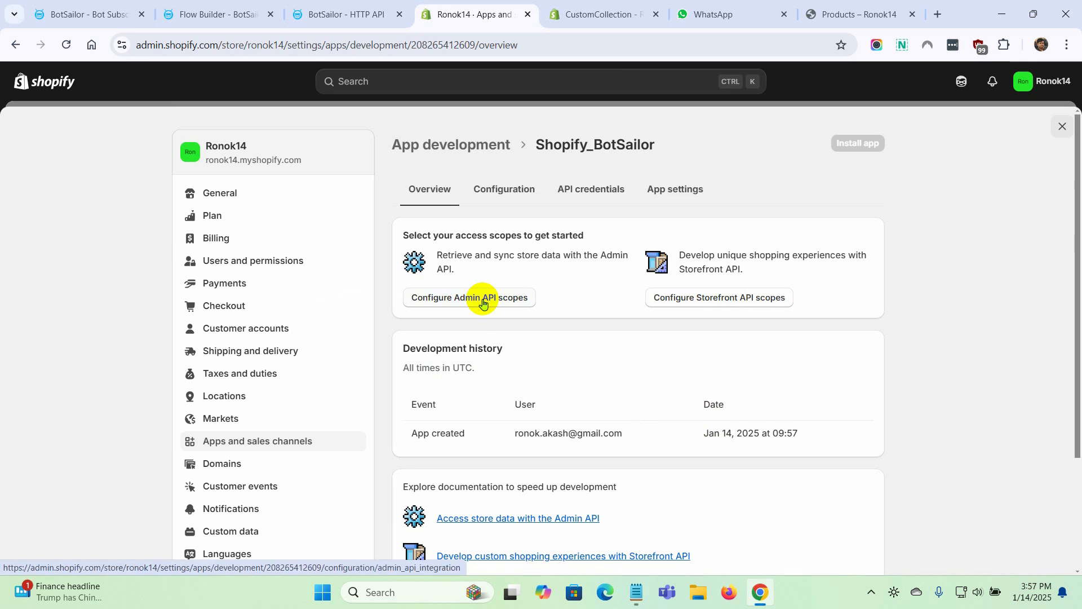
# Grant the app the Admin API scopes for reading and writing product listings and products, and save the configuration
pyautogui.click(483, 303)
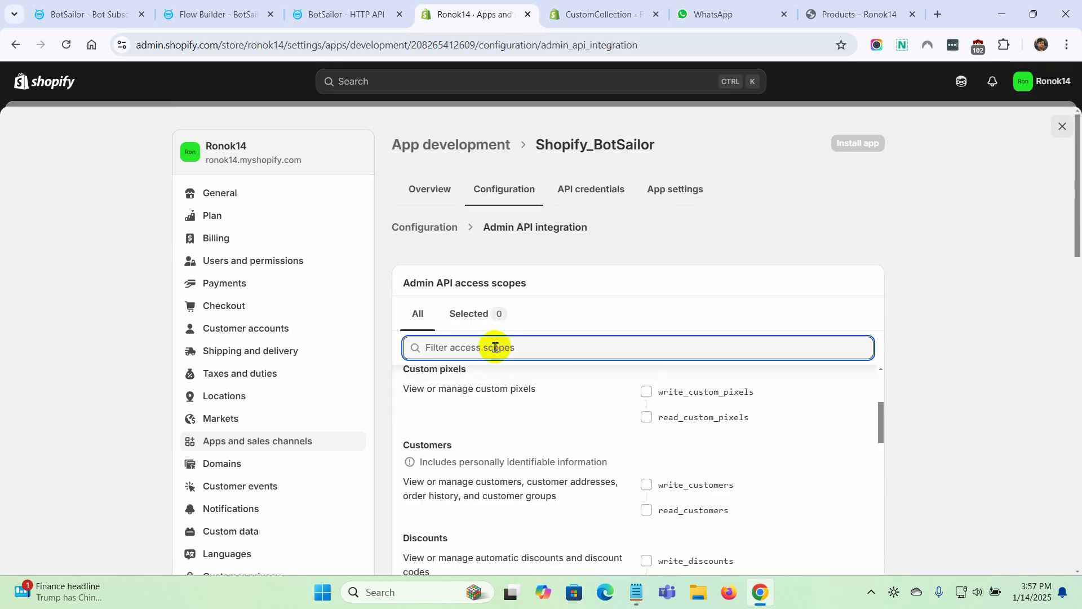
pyautogui.write('produc')
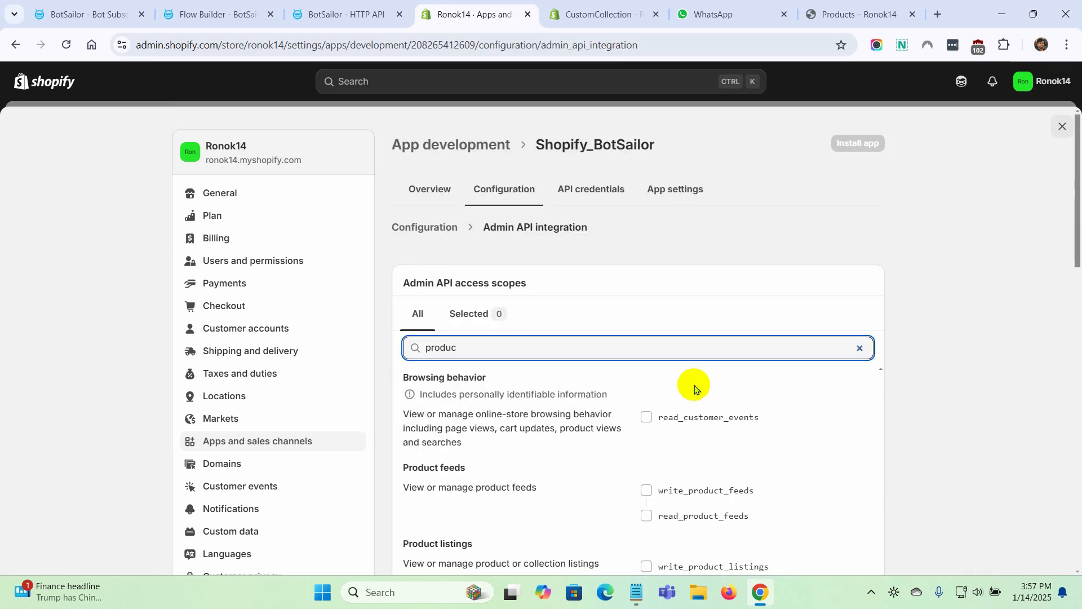
pyautogui.scroll(-4, 862, 435)
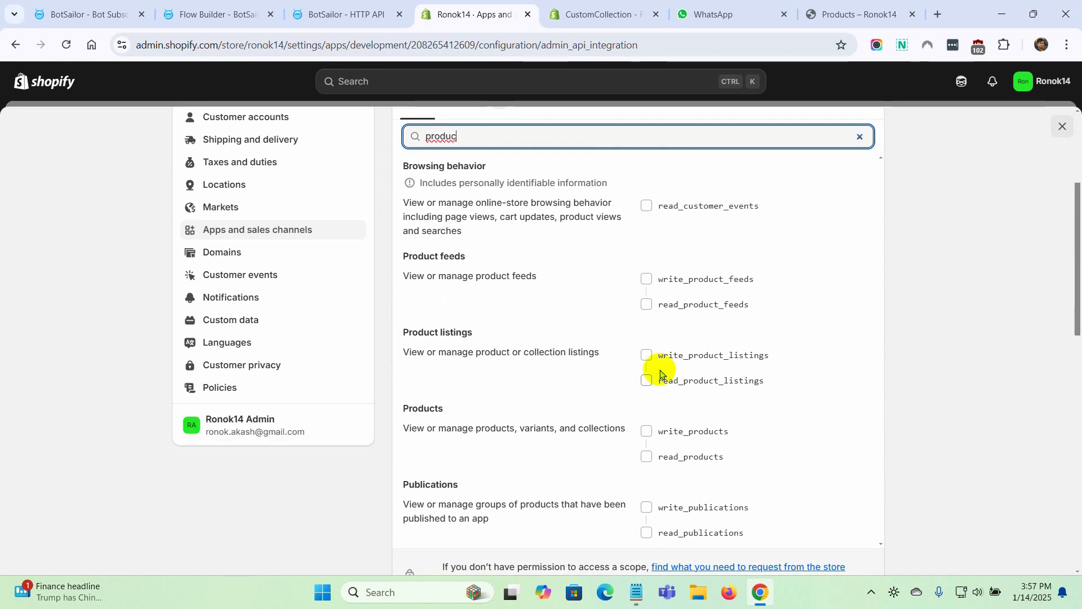
pyautogui.click(646, 355)
pyautogui.click(647, 431)
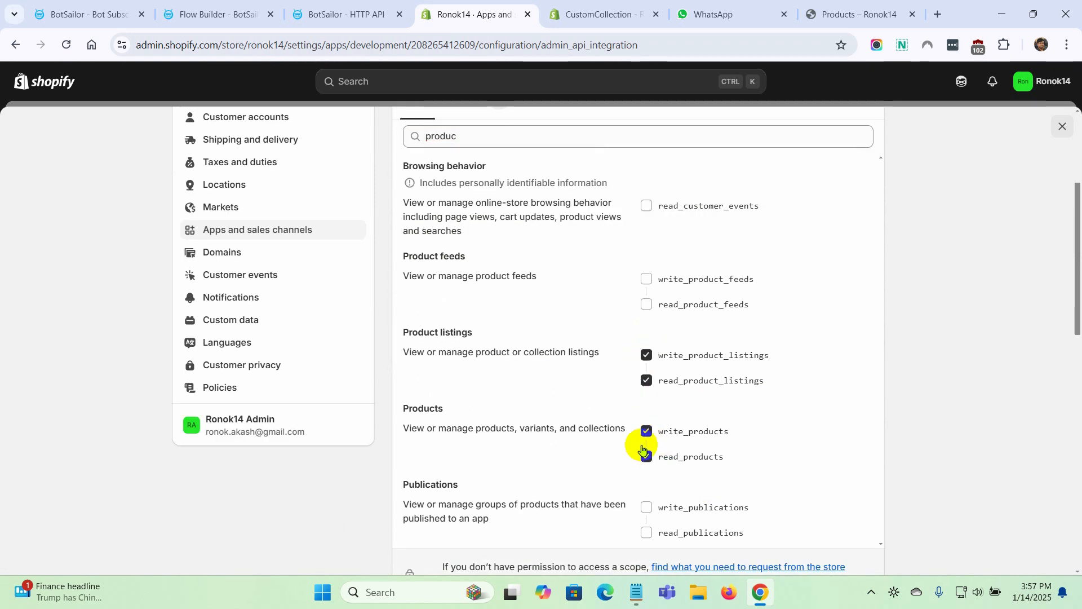
pyautogui.scroll(3, 773, 457)
pyautogui.click(867, 159)
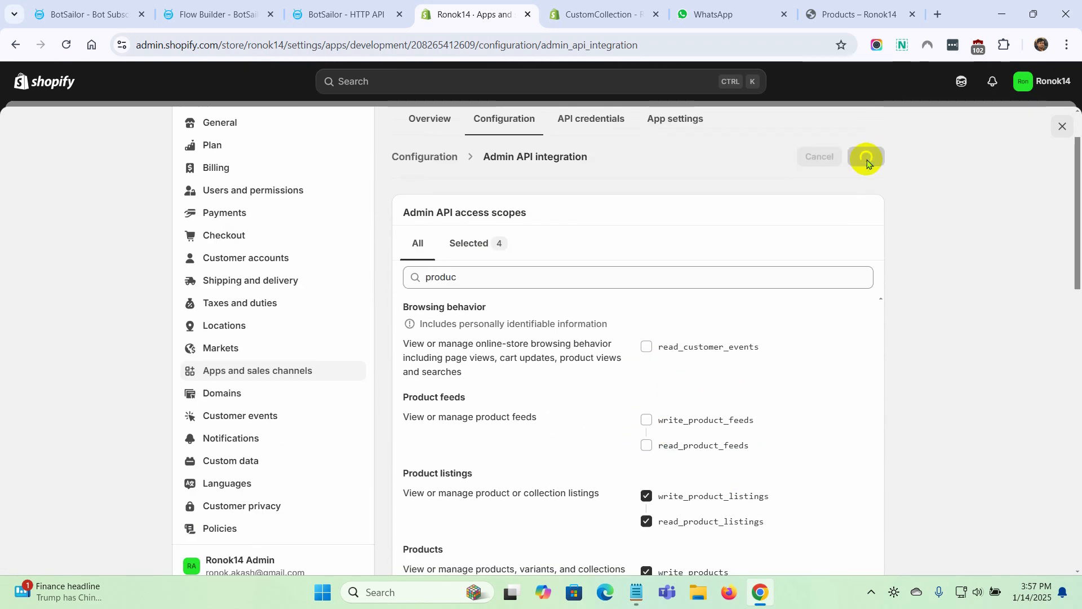
# Install the Shopify_BotSailor app on the store, then reveal and copy its Admin API access token
pyautogui.click(679, 192)
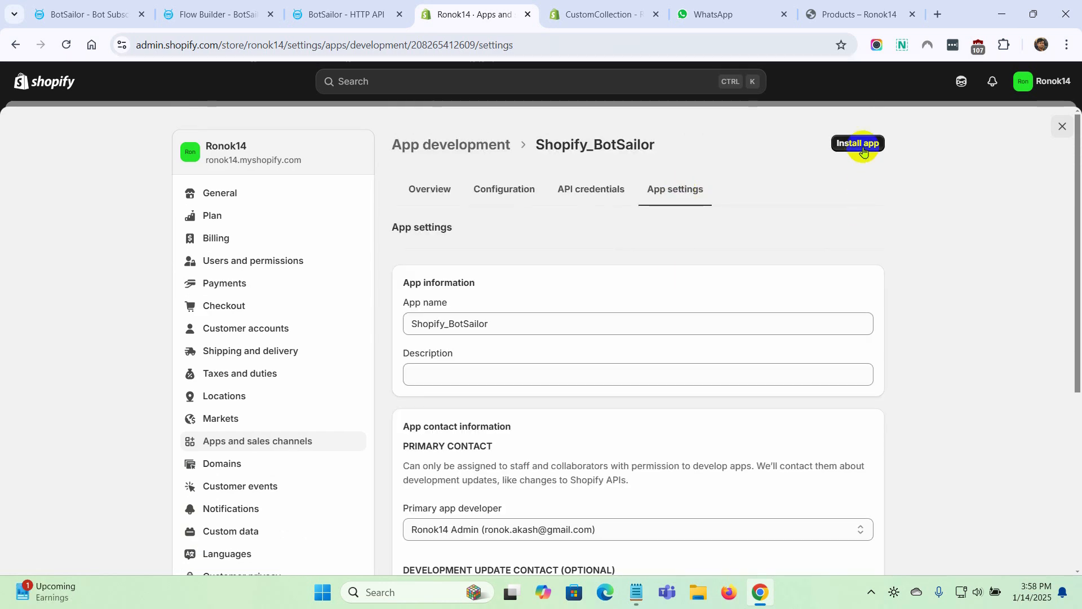
pyautogui.click(859, 144)
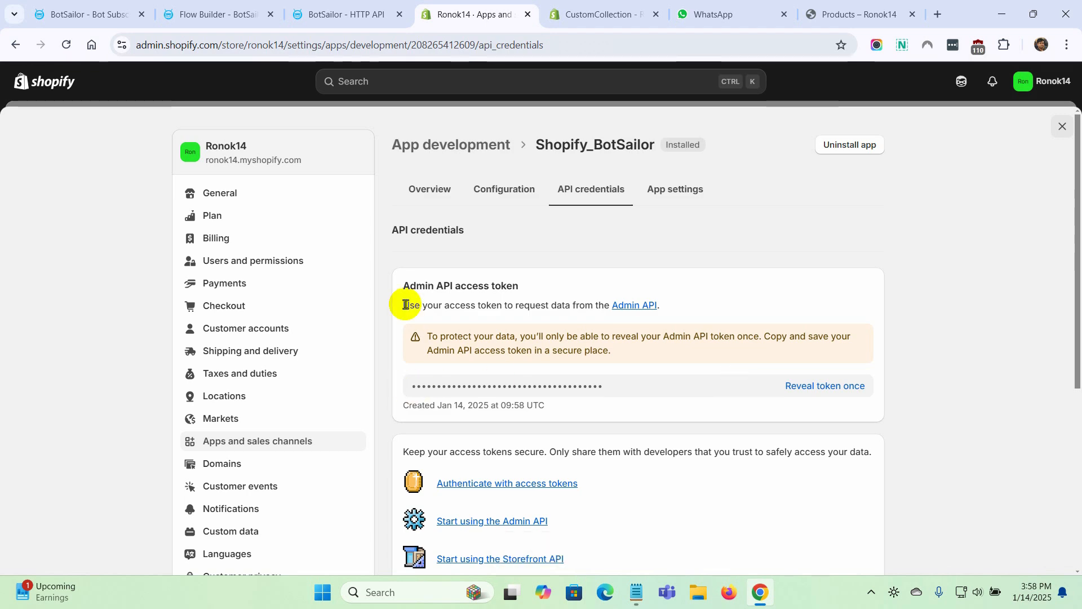
pyautogui.moveTo(402, 286); pyautogui.dragTo(551, 285)
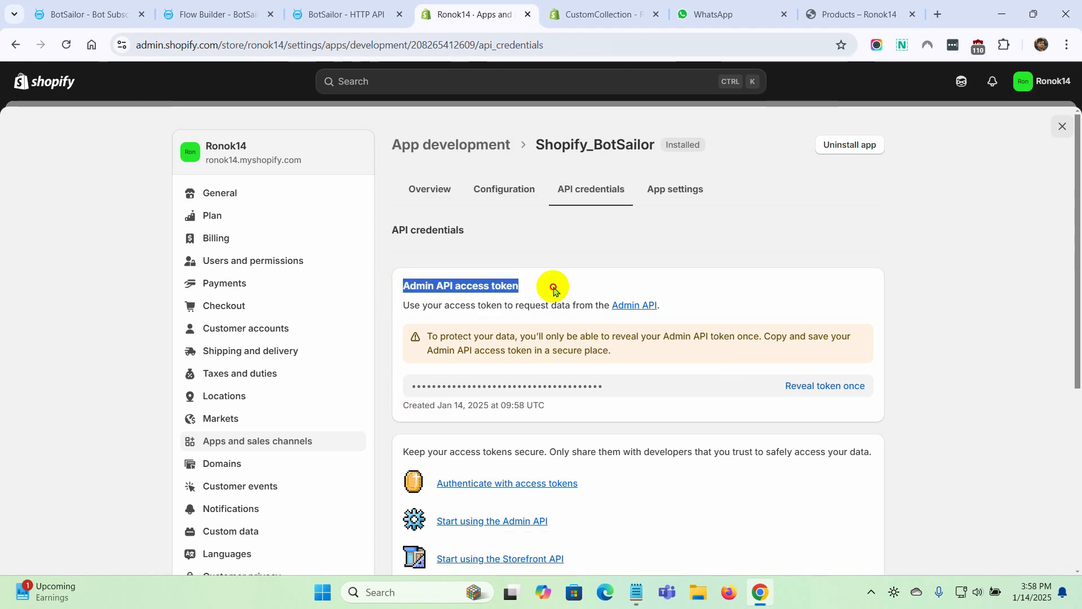
pyautogui.click(858, 389)
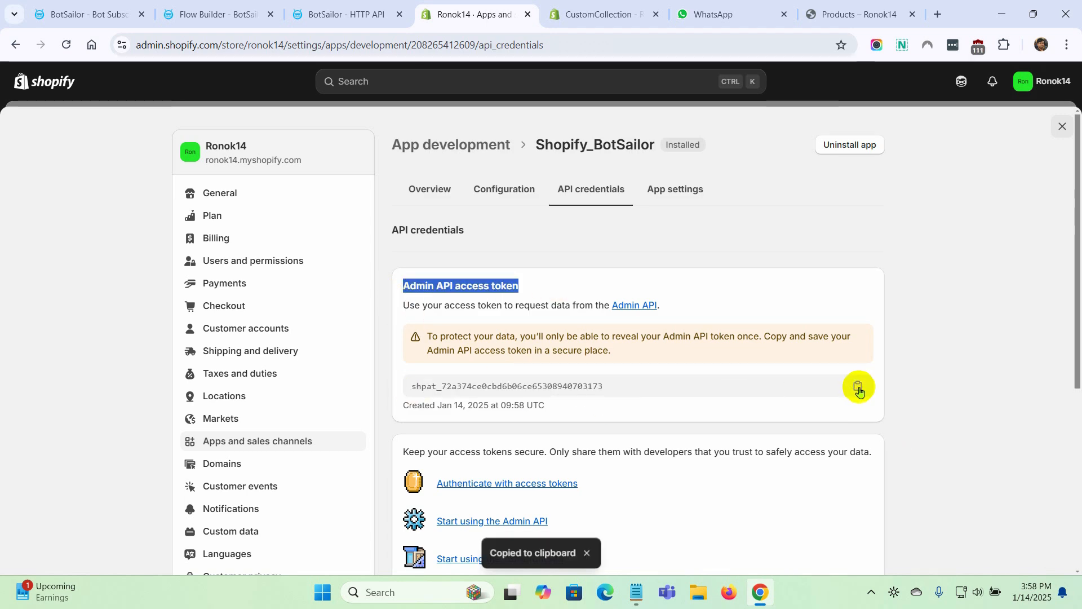
# Back in BotSailor, paste the Admin API access token as the X-Shopify-Access-Token header value and verify the connection
pyautogui.click(326, 14)
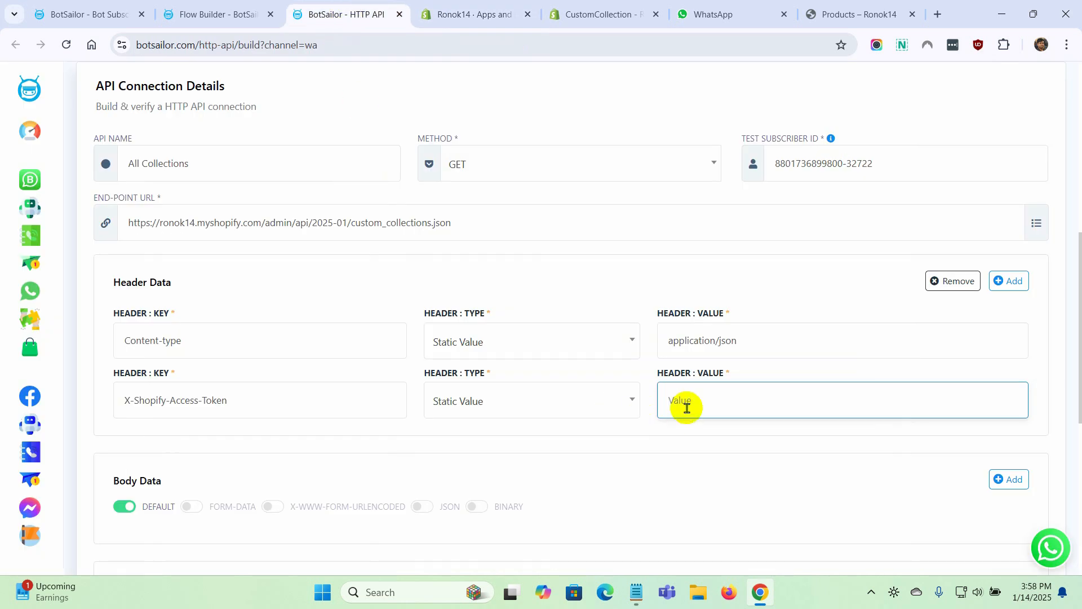
pyautogui.hotkey('ctrl', 'v')
pyautogui.scroll(-7, 541, 468)
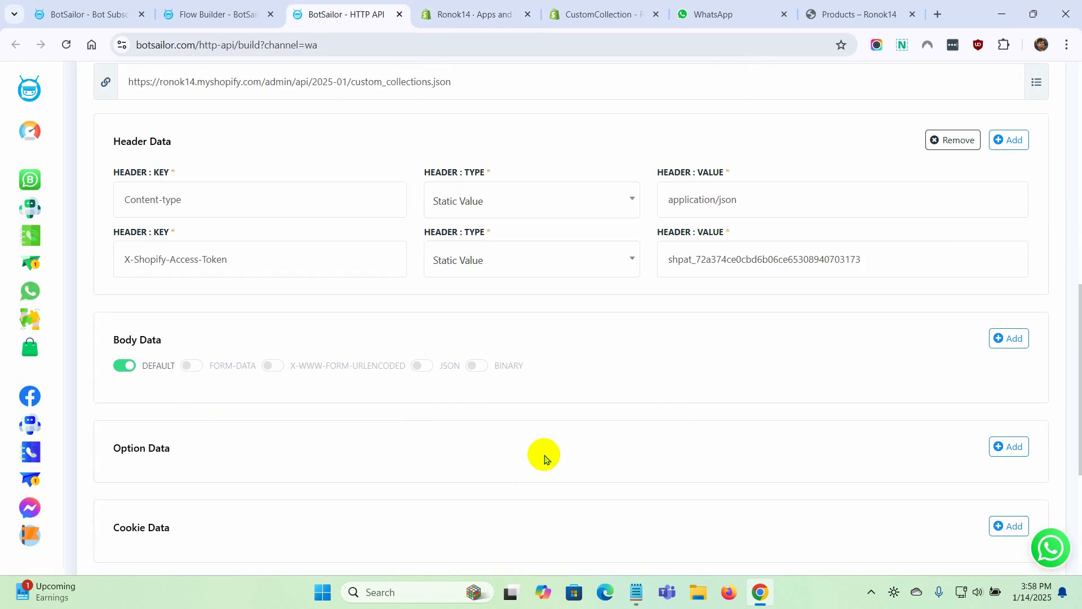
pyautogui.click(179, 462)
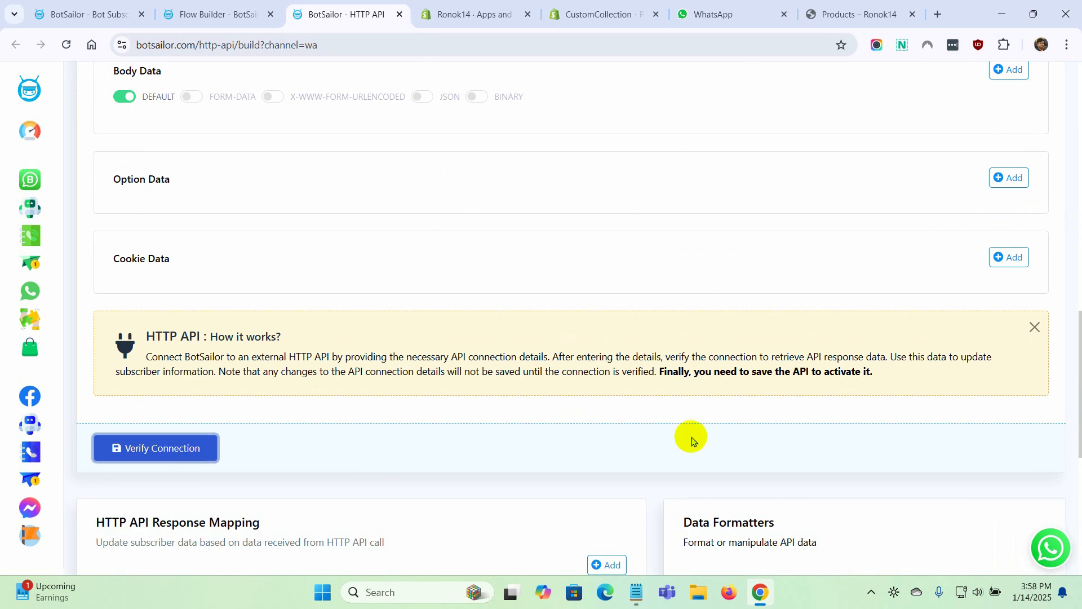
# Load the raw API response data and examine the custom_collections entries it contains
pyautogui.scroll(-5, 693, 437)
pyautogui.scroll(-2, 693, 437)
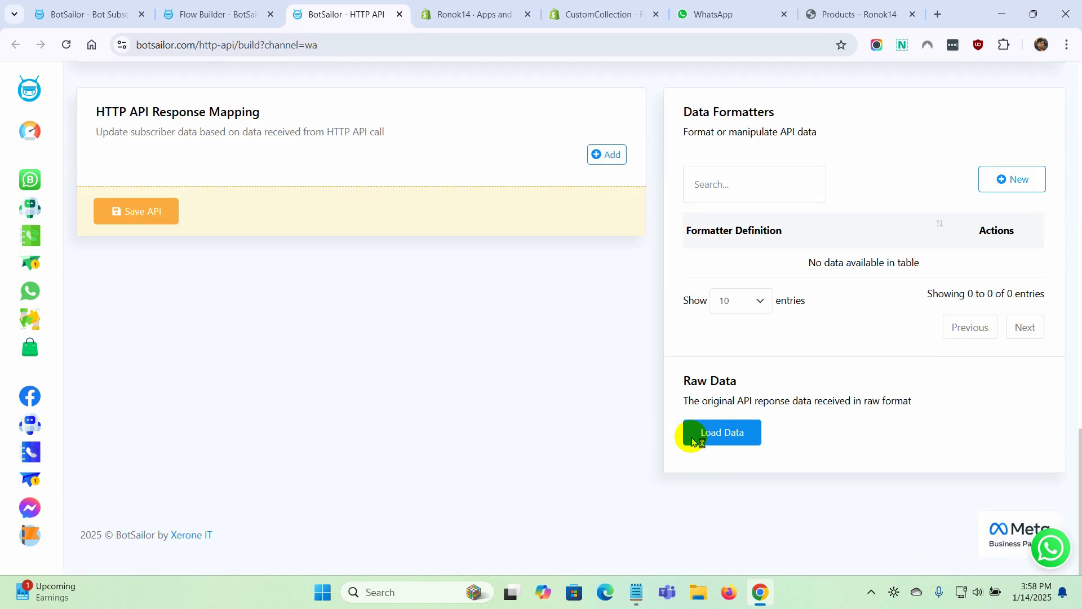
pyautogui.click(728, 439)
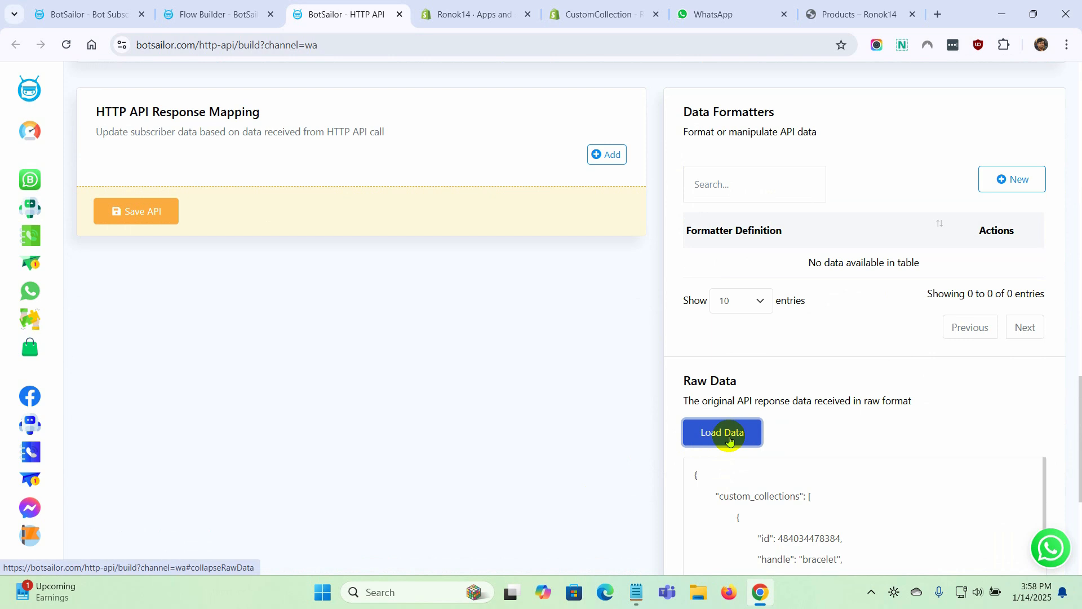
pyautogui.scroll(-4, 548, 478)
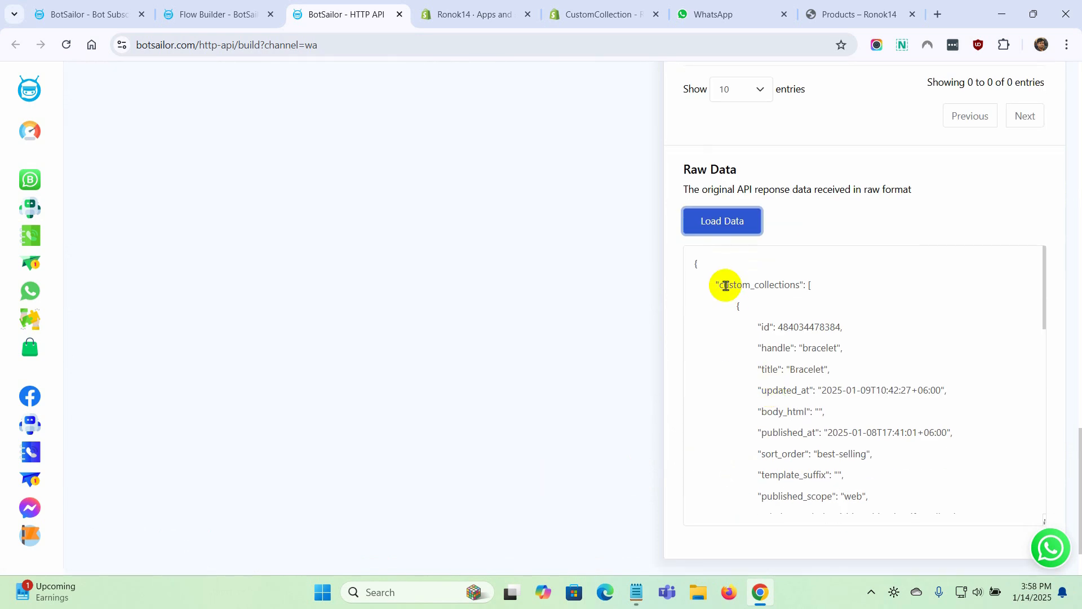
pyautogui.moveTo(720, 284); pyautogui.dragTo(798, 284)
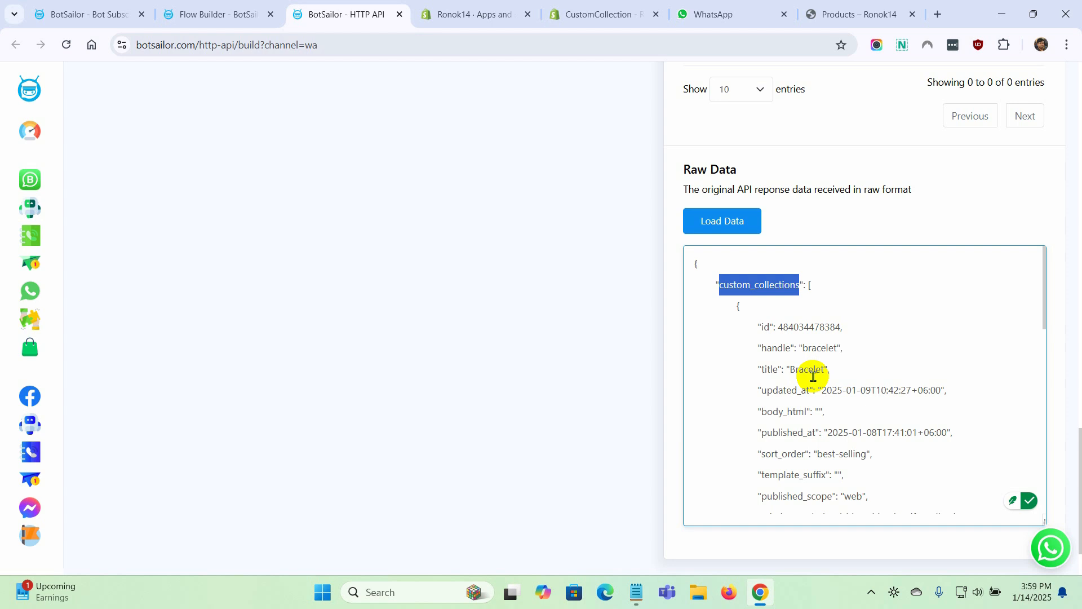
# Add an entry to the HTTP API response mapping and check which subscriber and custom fields are available for it
pyautogui.scroll(5, 323, 405)
pyautogui.moveTo(96, 182); pyautogui.dragTo(259, 182)
pyautogui.click(606, 224)
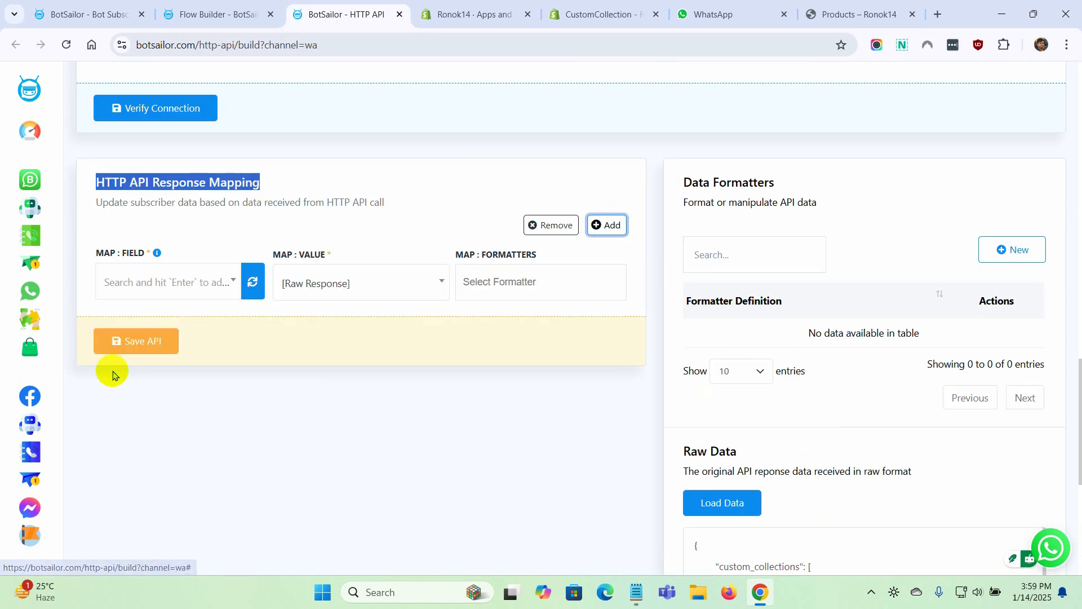
pyautogui.moveTo(94, 253); pyautogui.dragTo(113, 254)
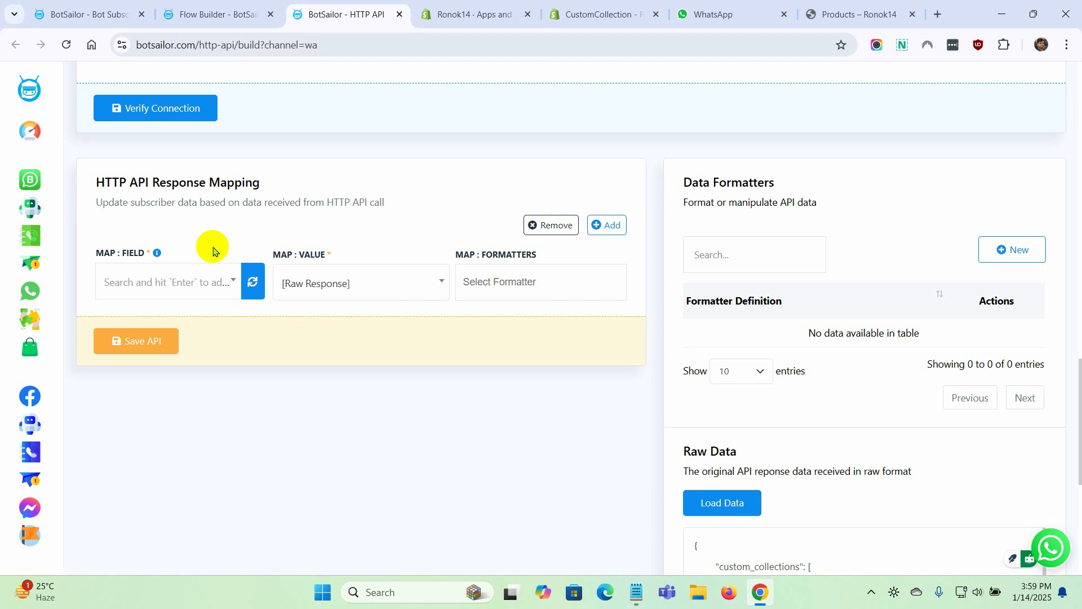
pyautogui.click(233, 283)
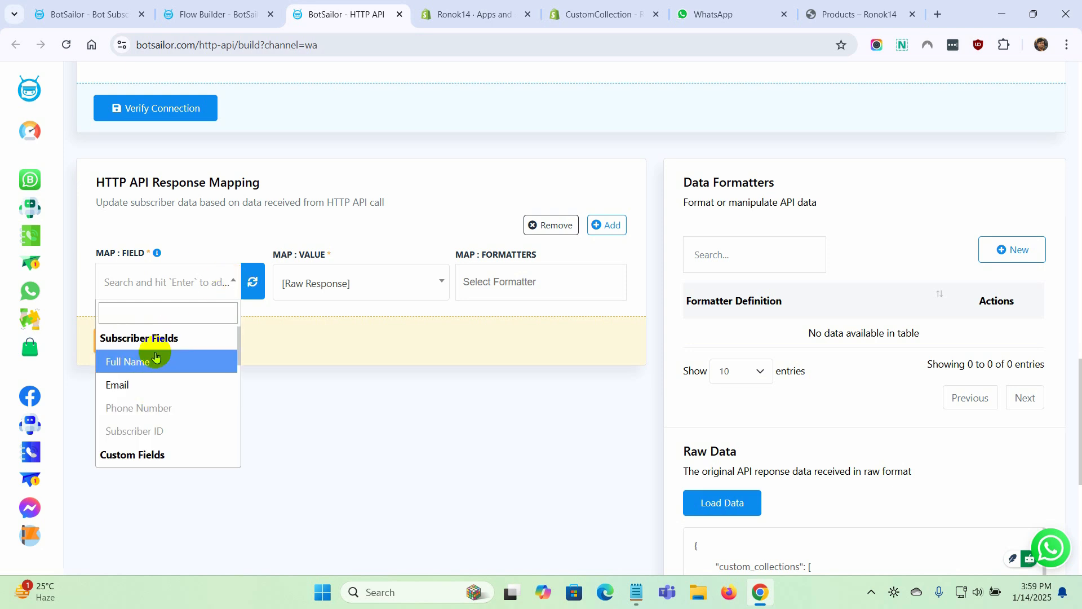
pyautogui.scroll(-3, 150, 430)
pyautogui.scroll(3, 157, 402)
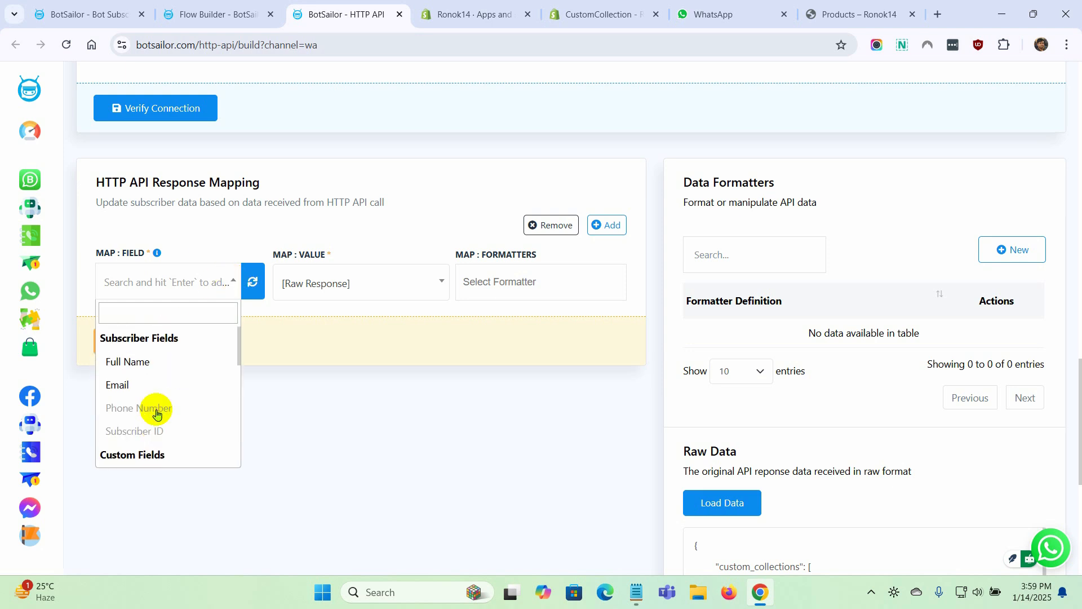
pyautogui.click(198, 247)
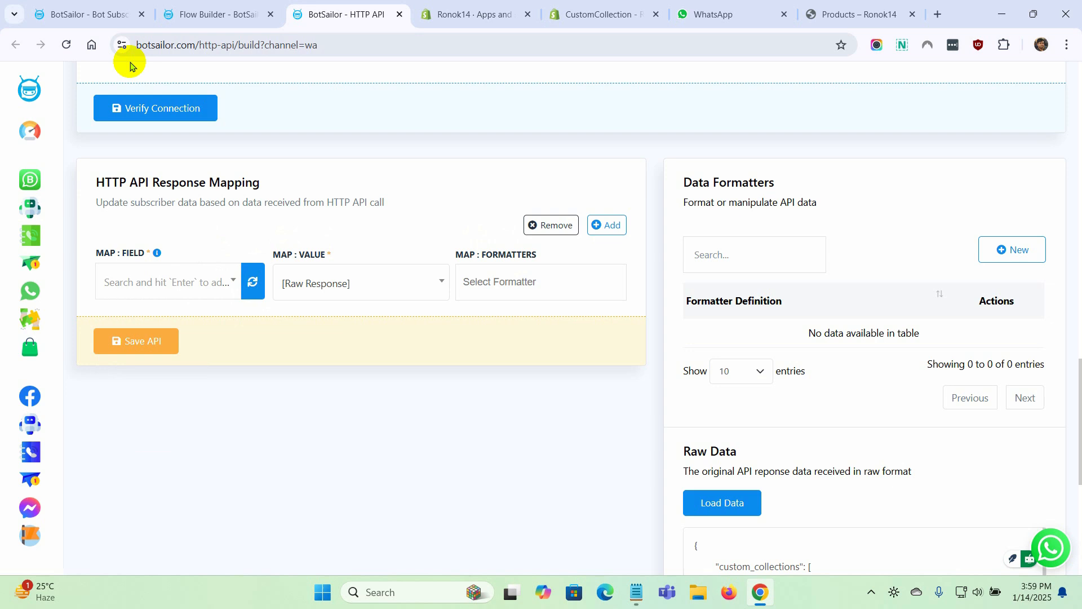
# In the WhatsApp Subscriber Manager's custom fields, create a field named "All_Collections" with reply type Text
pyautogui.click(73, 14)
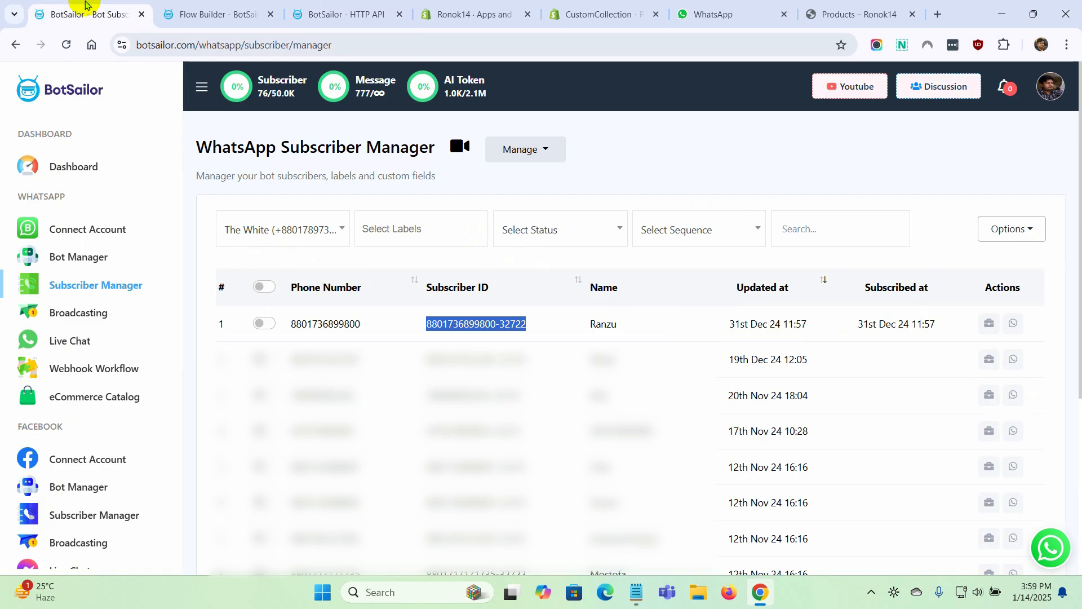
pyautogui.click(549, 149)
pyautogui.click(549, 208)
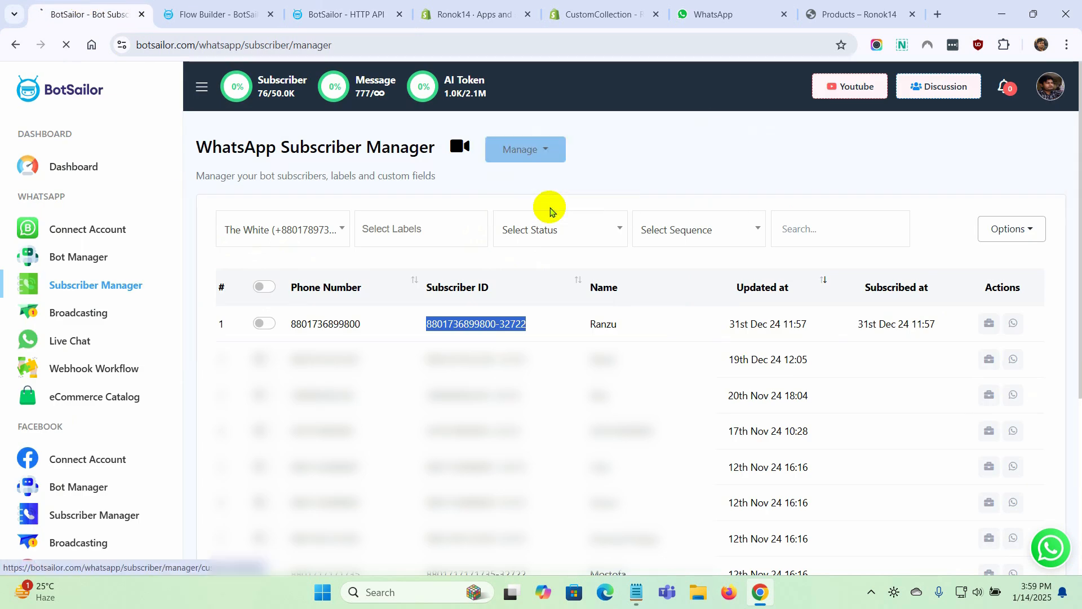
pyautogui.click(529, 163)
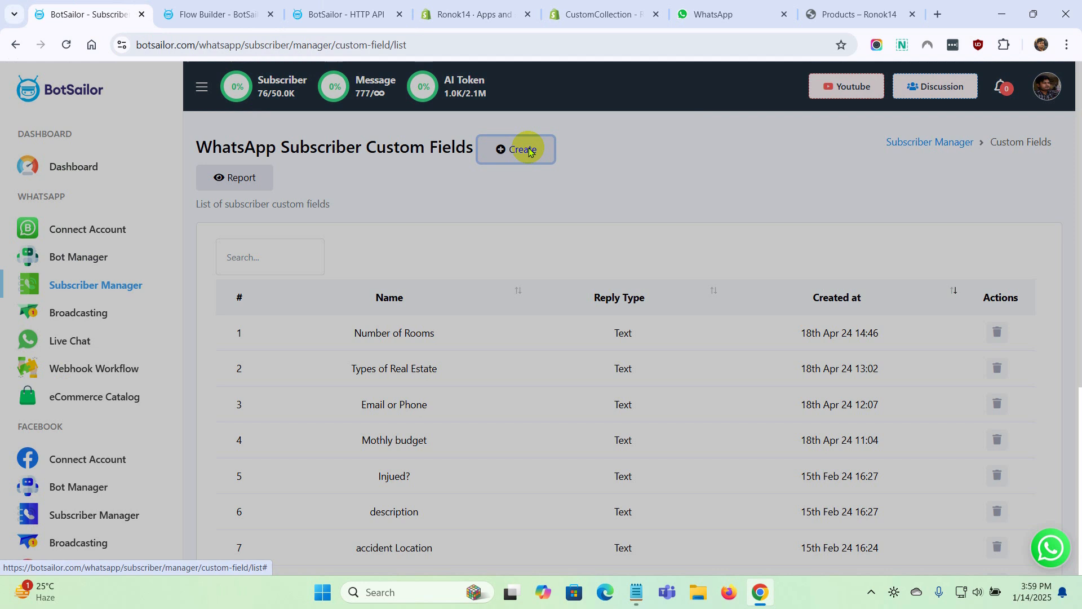
pyautogui.click(455, 172)
pyautogui.write('All')
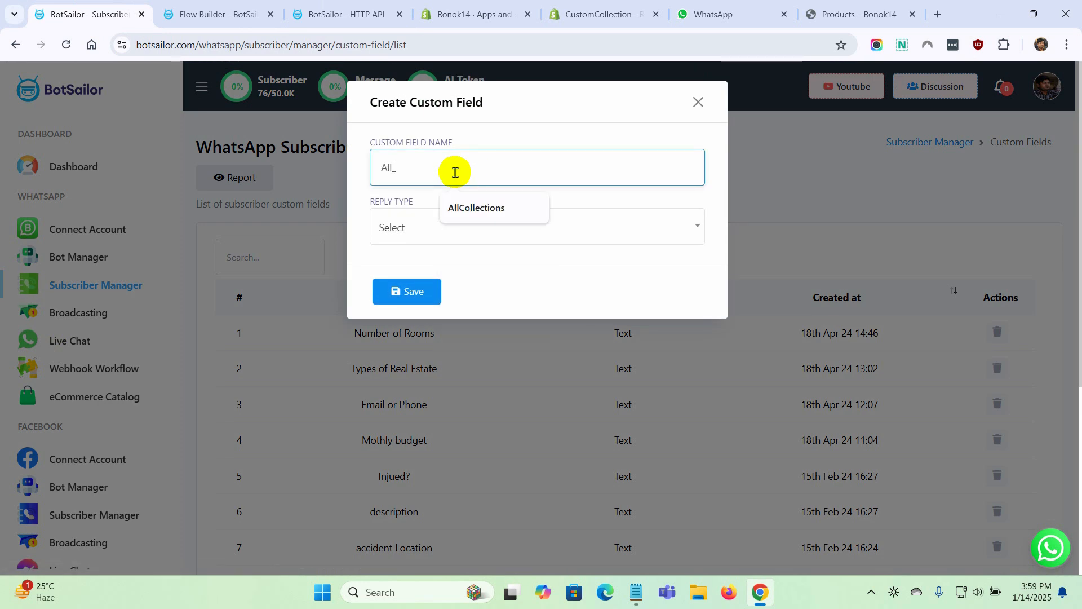
pyautogui.write('_Collections')
pyautogui.click(459, 227)
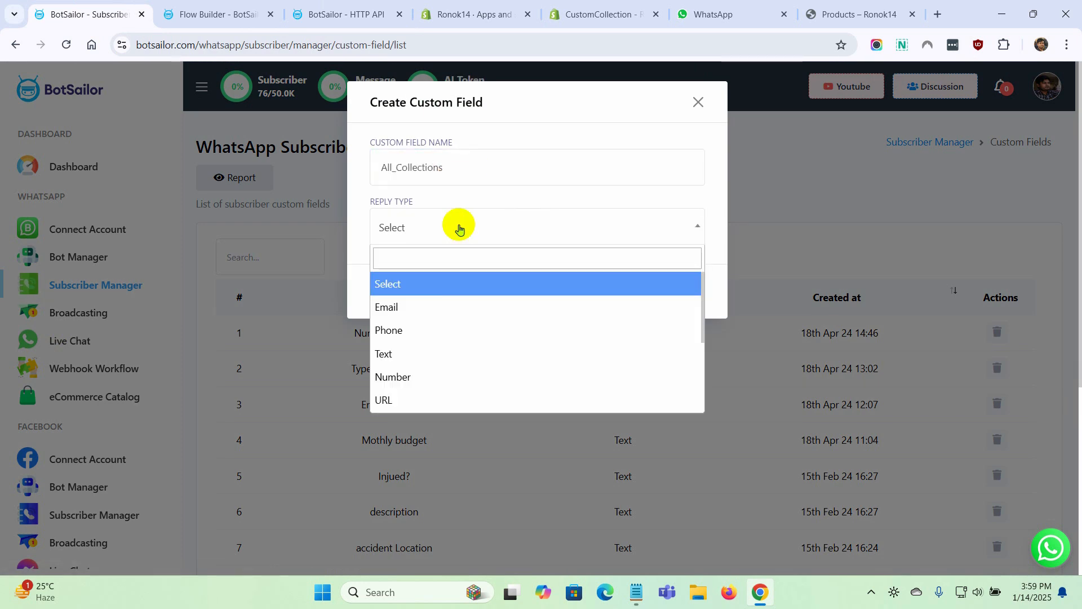
pyautogui.click(417, 356)
pyautogui.click(415, 299)
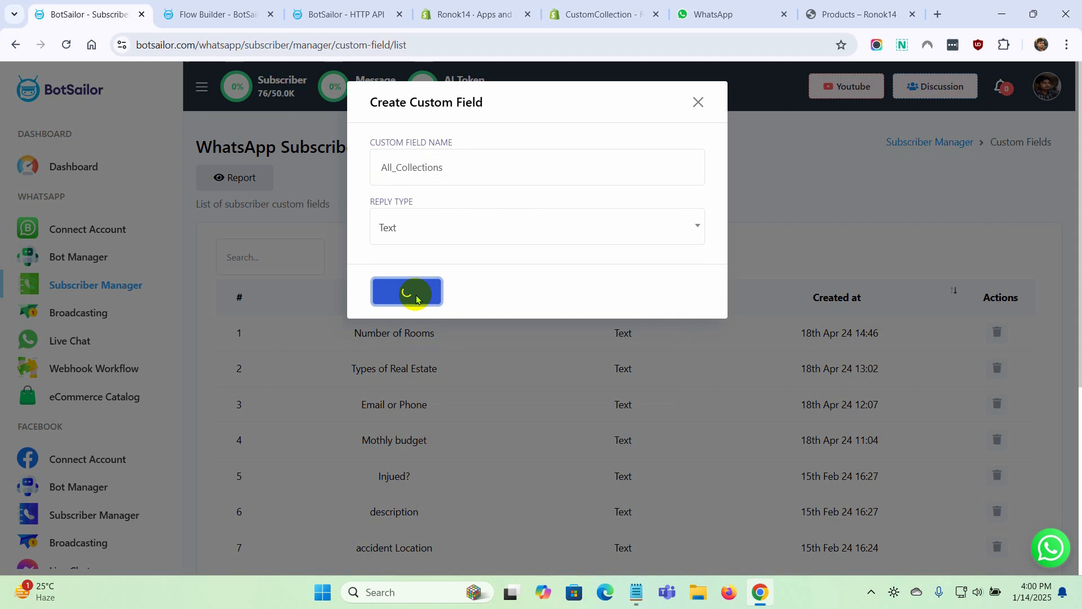
pyautogui.click(698, 102)
# Back in the HTTP API setup, map the All_Collections field to the [custom_collections] list value and save the API
pyautogui.click(355, 13)
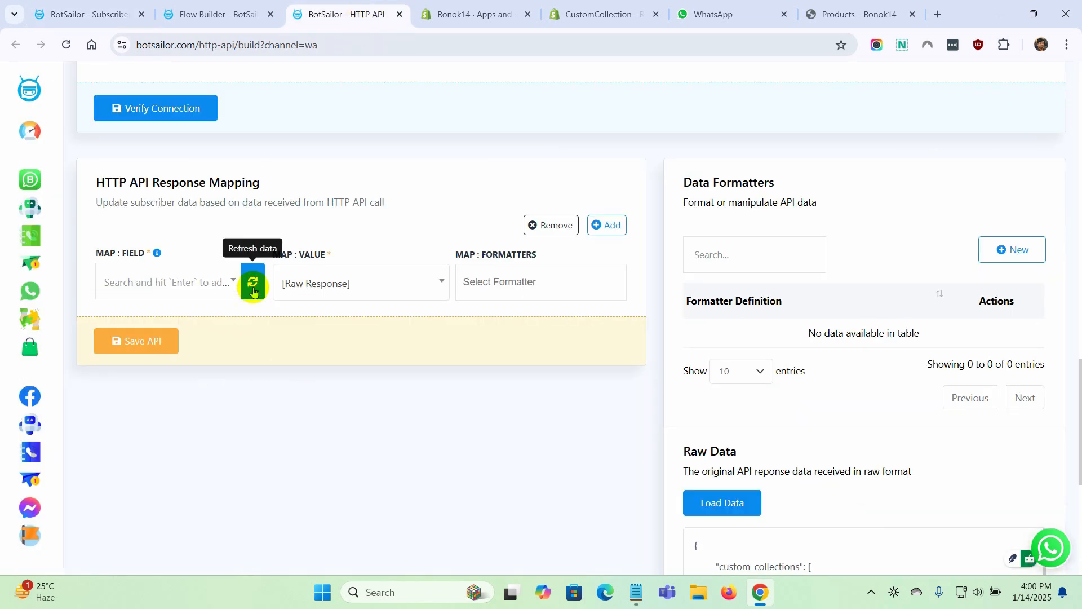
pyautogui.click(229, 281)
pyautogui.scroll(-3, 169, 411)
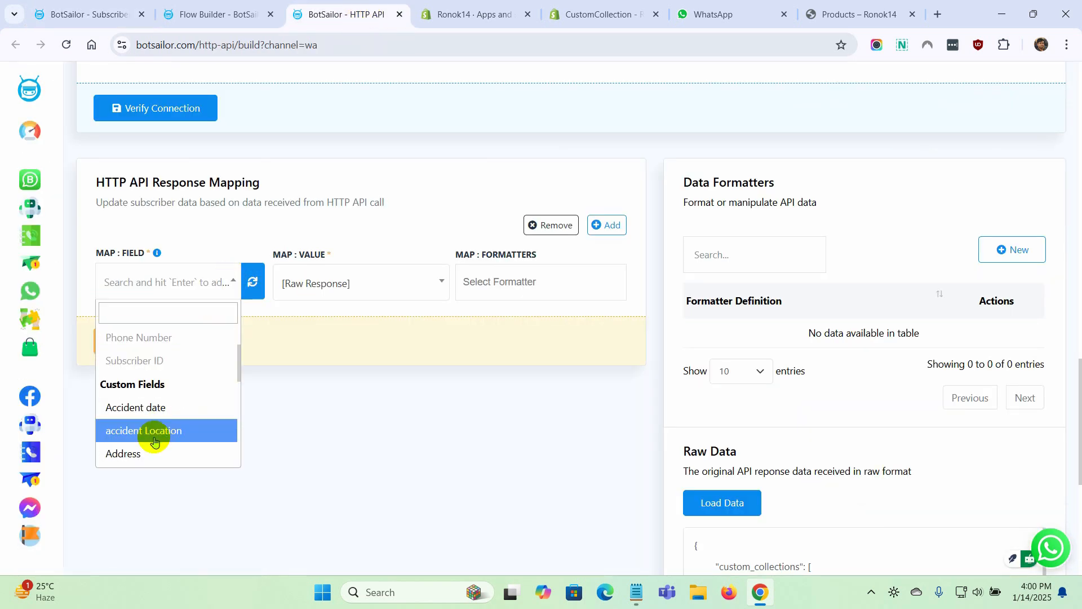
pyautogui.scroll(-2, 154, 441)
pyautogui.click(167, 410)
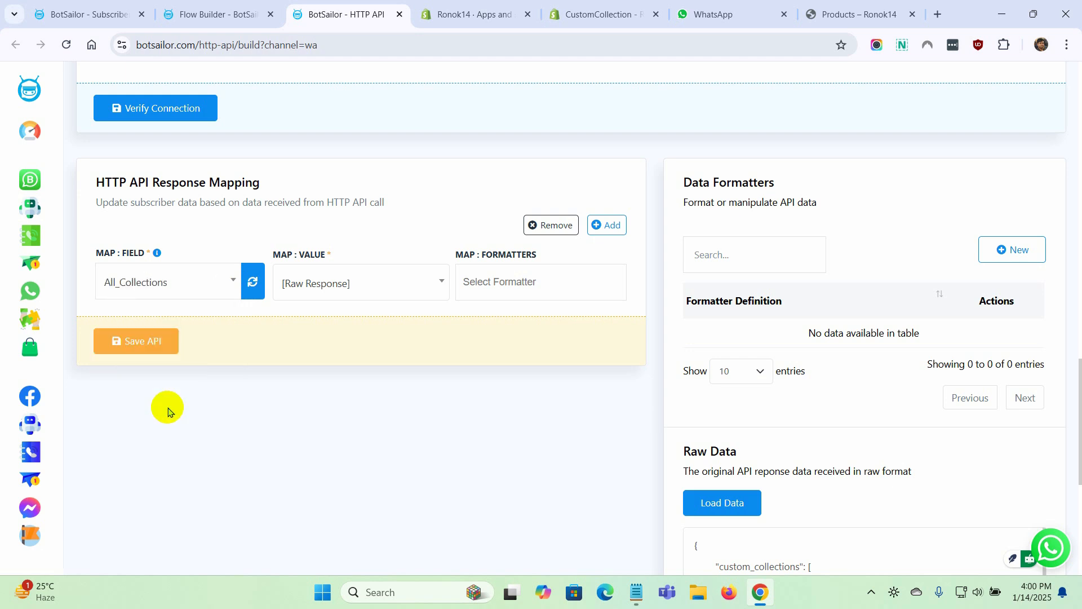
pyautogui.click(354, 282)
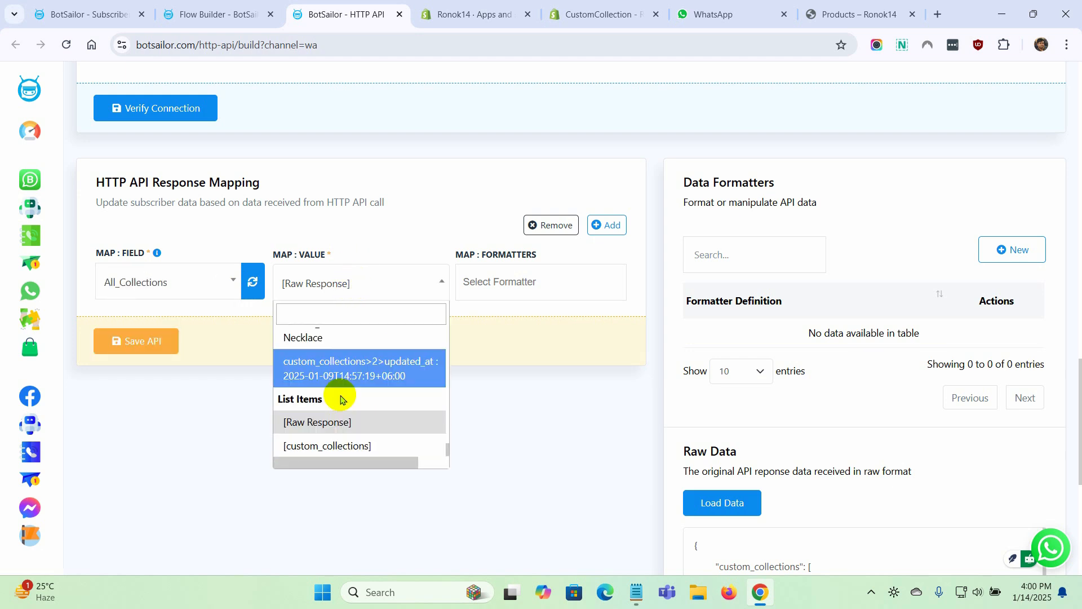
pyautogui.click(327, 454)
pyautogui.scroll(2, 573, 526)
pyautogui.scroll(-4, 563, 524)
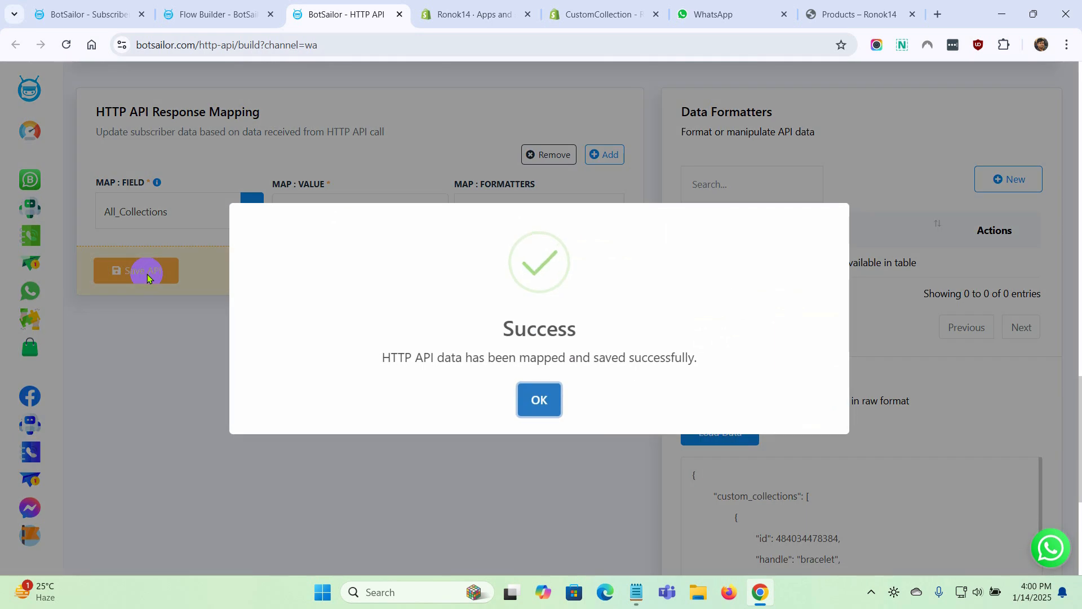
pyautogui.click(539, 404)
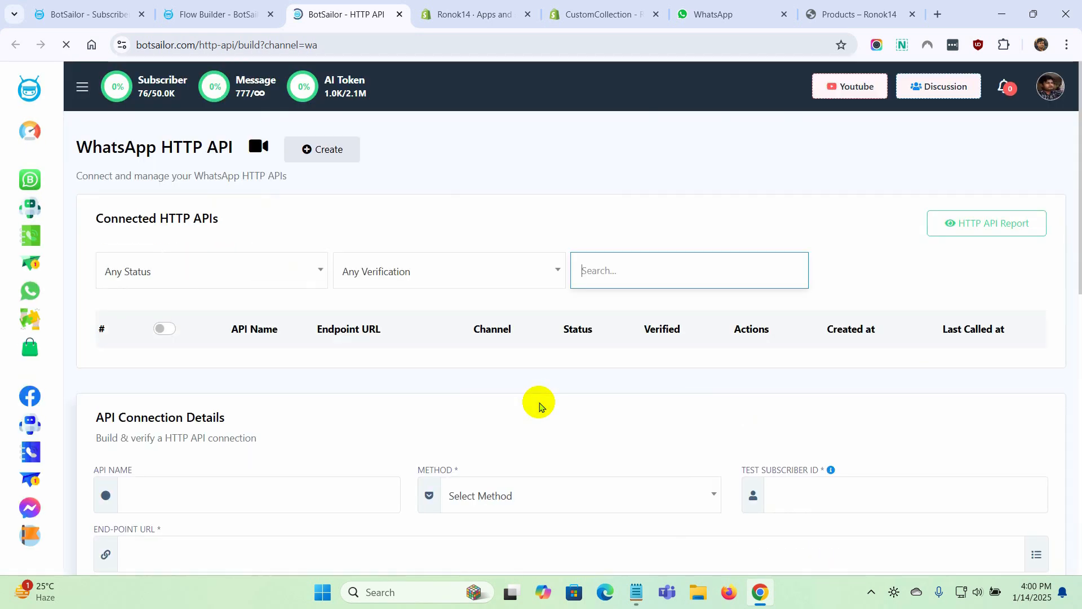
# In the Flow Builder, refresh the HTTP API list, assign "All Collections : GET" to the HTTP API block and save it
pyautogui.click(208, 12)
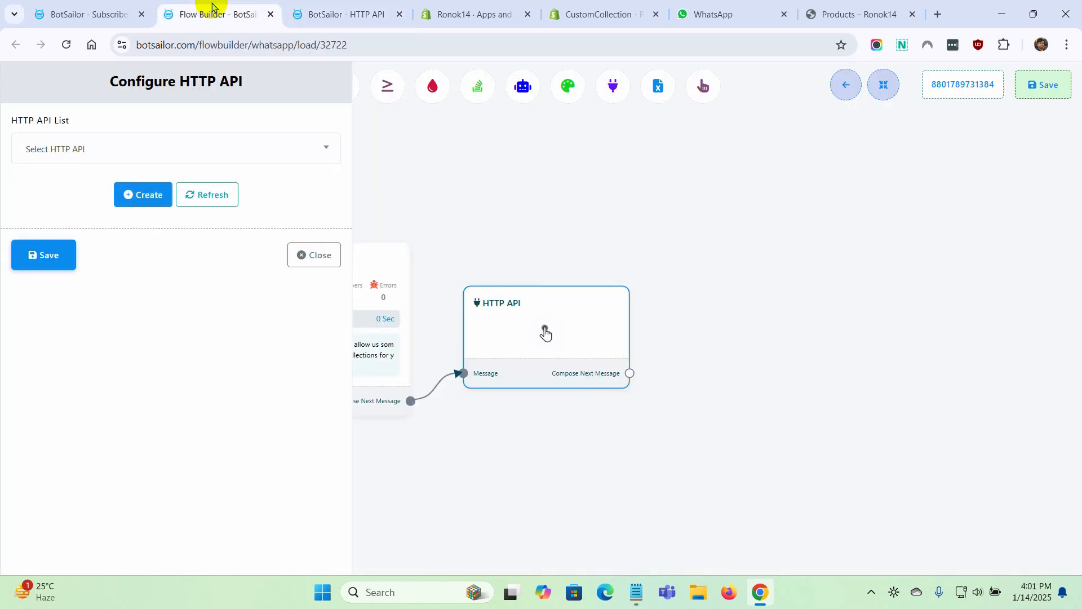
pyautogui.click(215, 200)
pyautogui.click(218, 151)
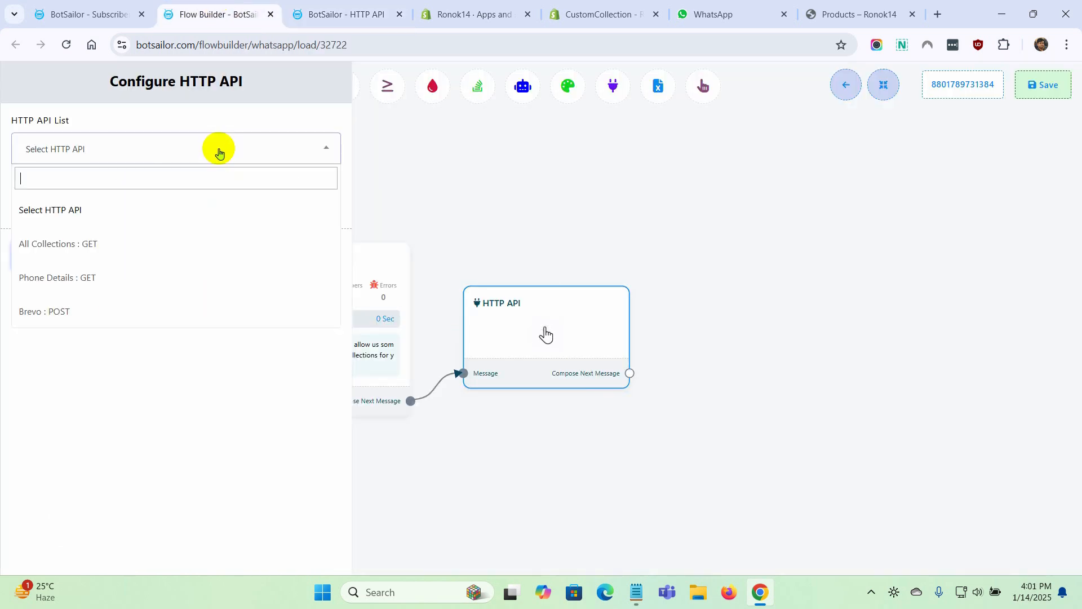
pyautogui.click(65, 244)
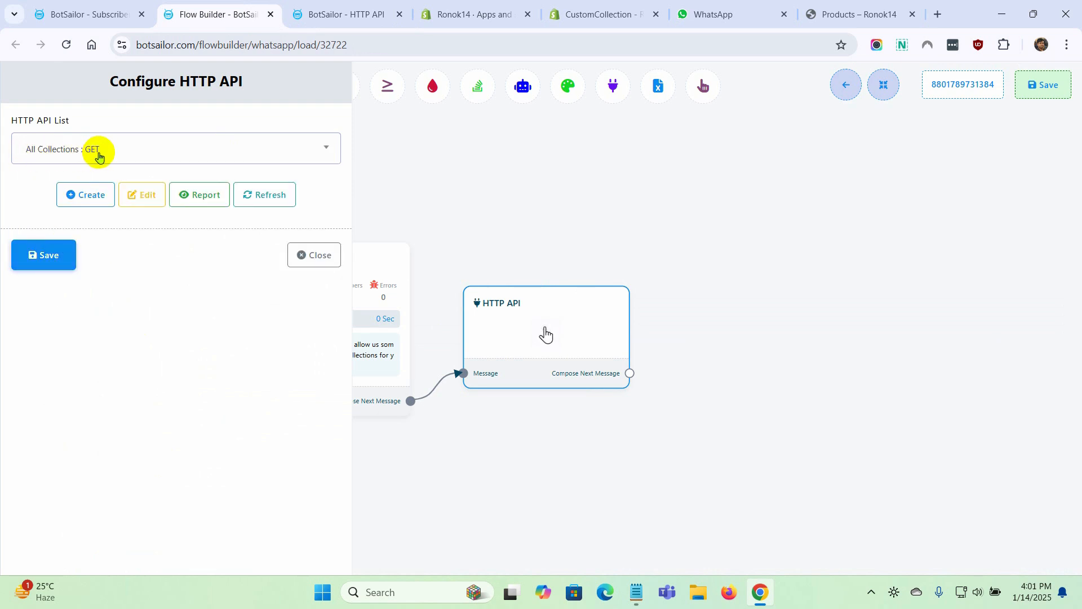
pyautogui.click(49, 258)
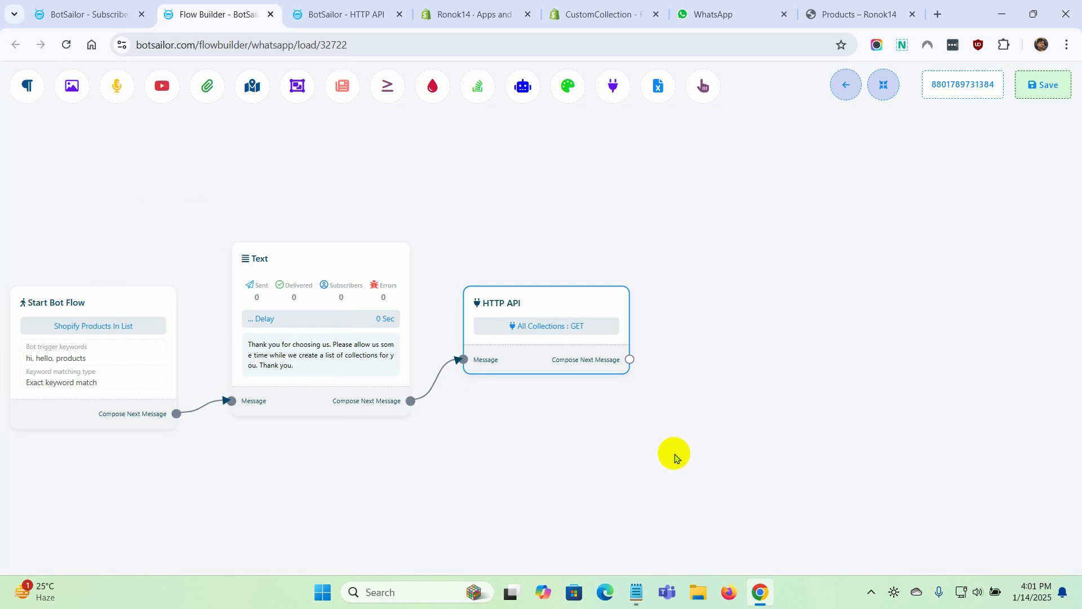
# Connect an Interactive block after the HTTP API block and set its message header to "Products Categories are ready"
pyautogui.moveTo(629, 359); pyautogui.dragTo(683, 240)
pyautogui.click(723, 334)
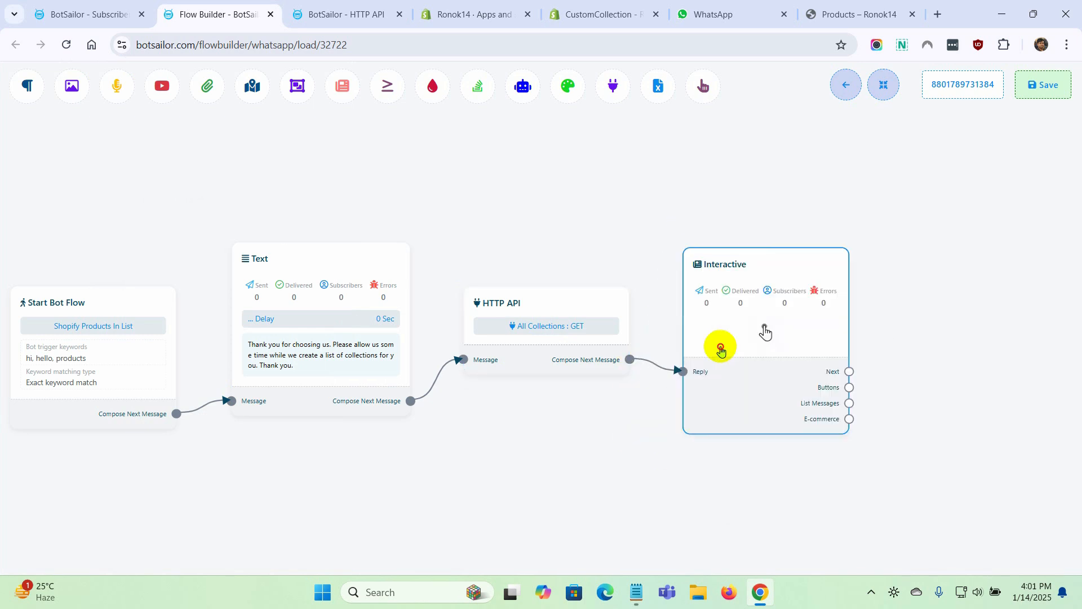
pyautogui.doubleClick(763, 329)
pyautogui.click(119, 216)
pyautogui.write('Products Cate')
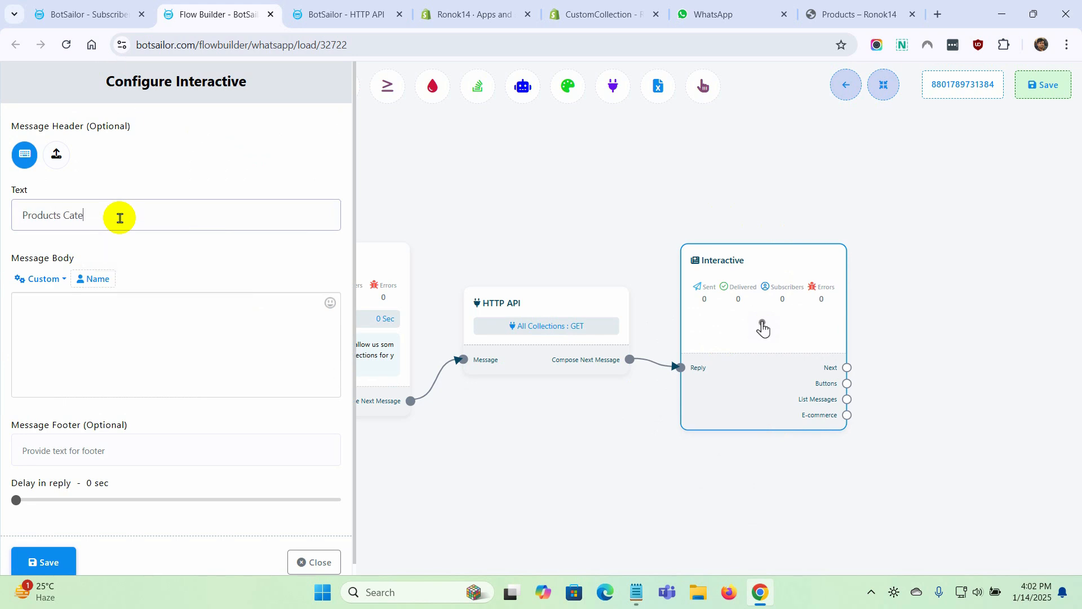
pyautogui.write('gories are ready')
# Set the body to "We have added the category list. Please click on the below button to see all the category that we have. Thank you." and save
pyautogui.click(94, 344)
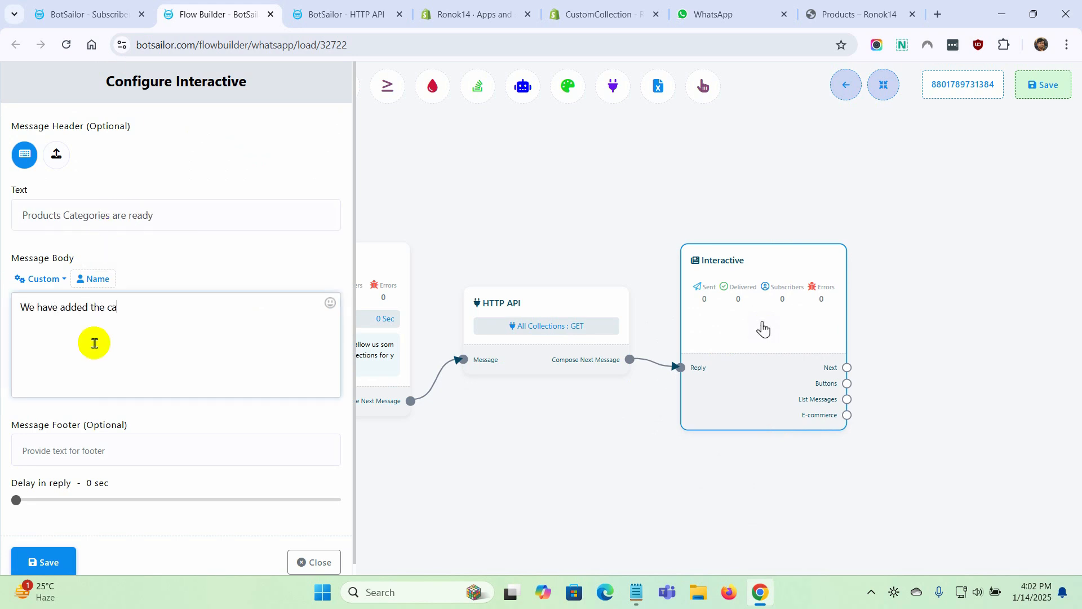
pyautogui.write('see all the category that we have. Thank you.')
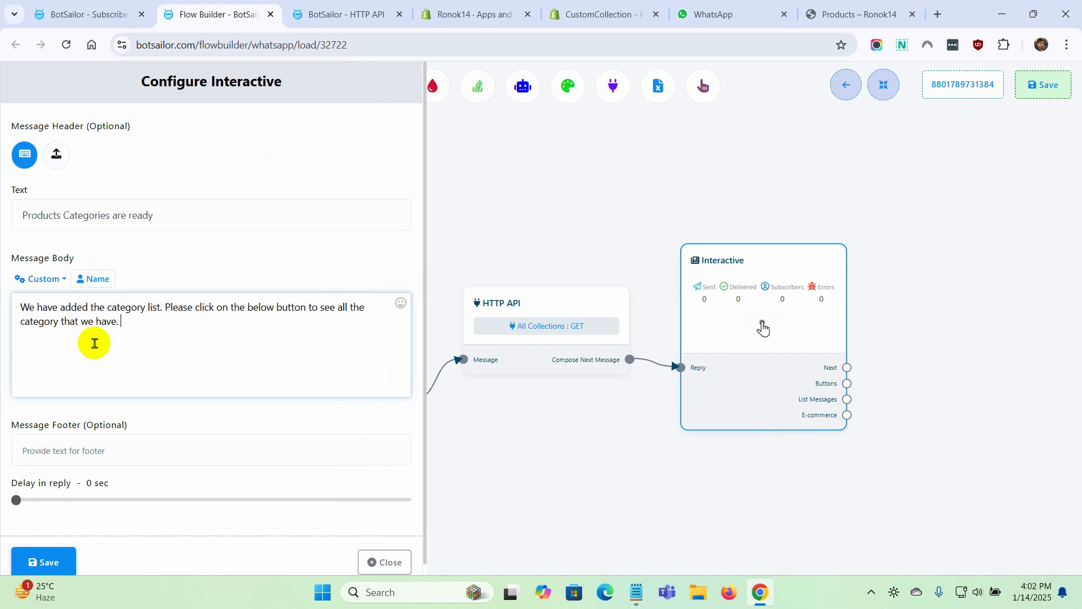
pyautogui.click(55, 557)
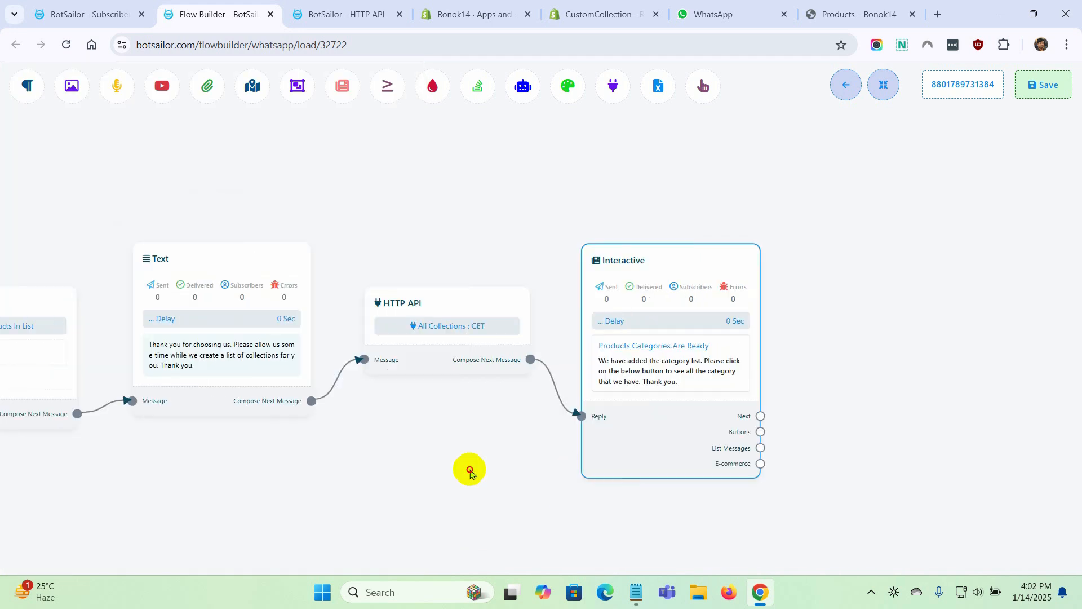
# Attach a list message to the Interactive block and name its quick reply button "All Category"
pyautogui.moveTo(583, 432); pyautogui.dragTo(623, 244)
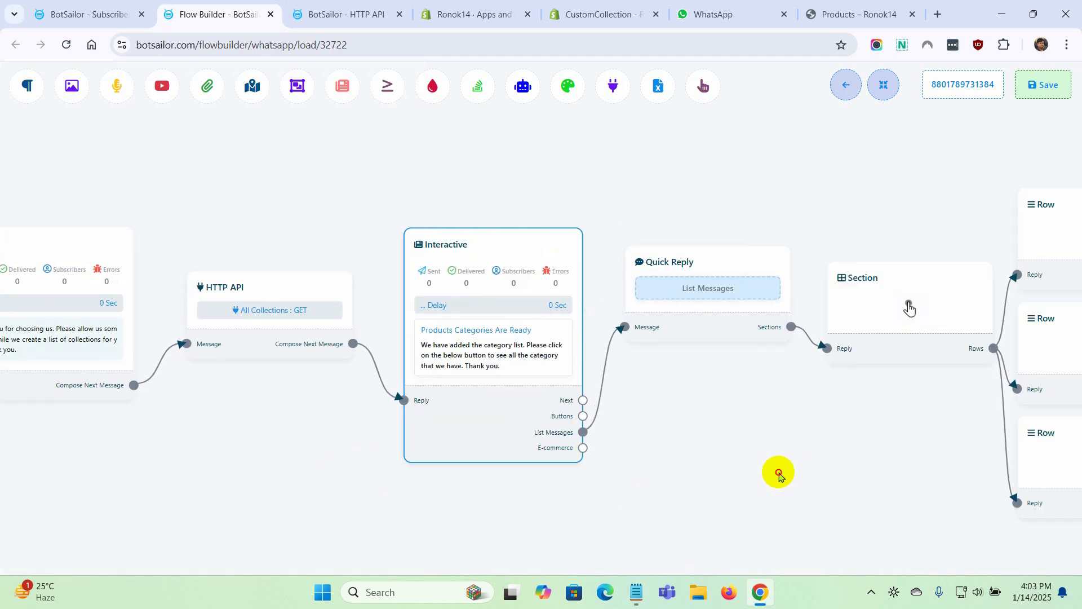
pyautogui.click(475, 291)
pyautogui.write('All Category')
pyautogui.click(41, 228)
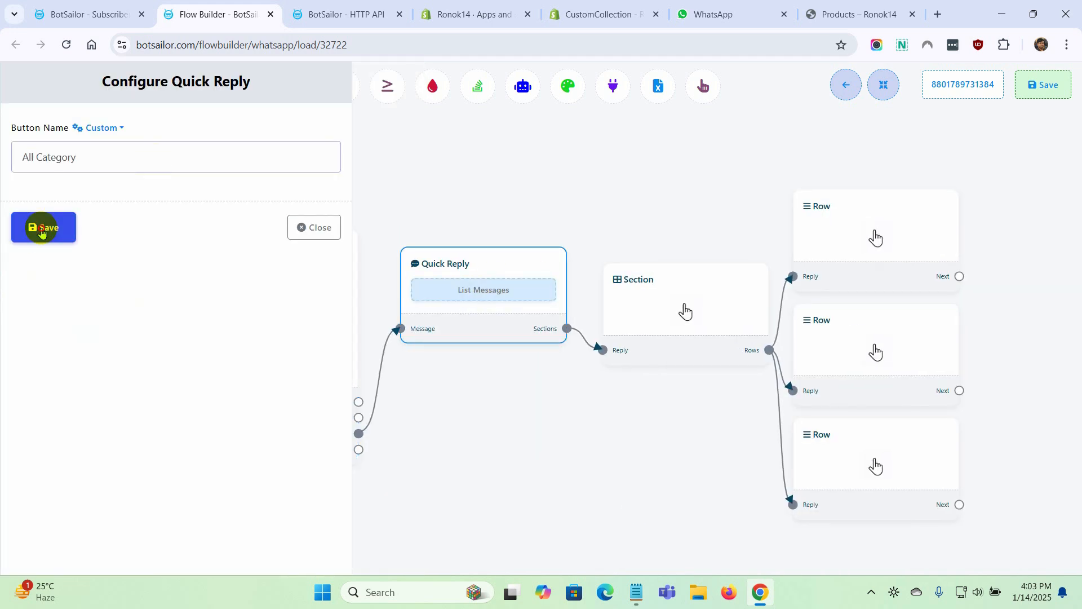
# Set the title of the Section block to "Category List" and save it
pyautogui.click(600, 310)
pyautogui.click(86, 147)
pyautogui.write('Category List')
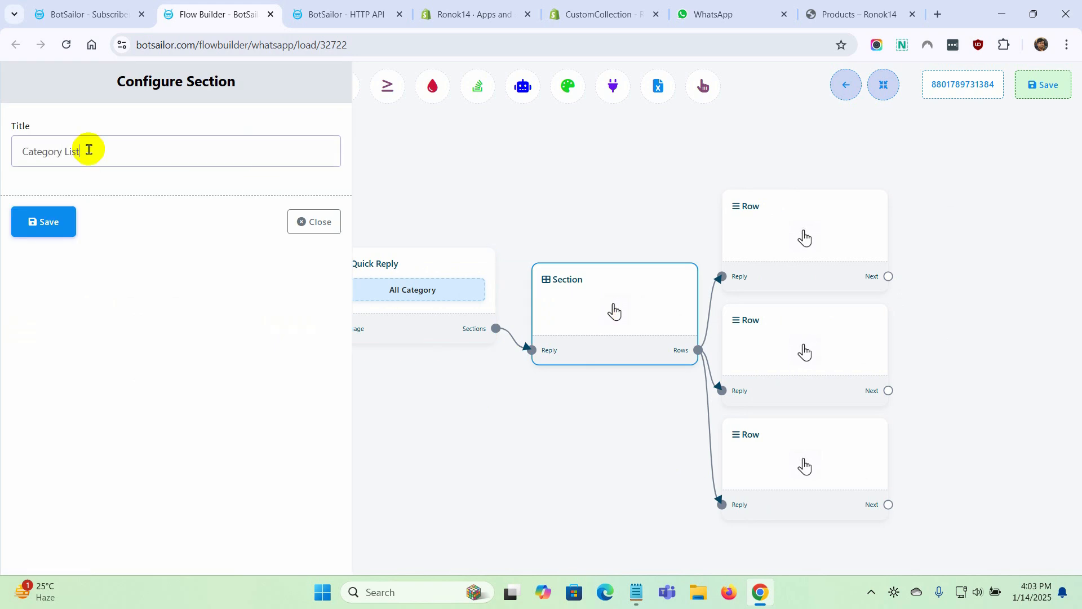
pyautogui.click(41, 221)
# Delete the two lower Row blocks and reposition the remaining Row next to the Section block
pyautogui.rightClick(803, 476)
pyautogui.click(823, 483)
pyautogui.rightClick(797, 331)
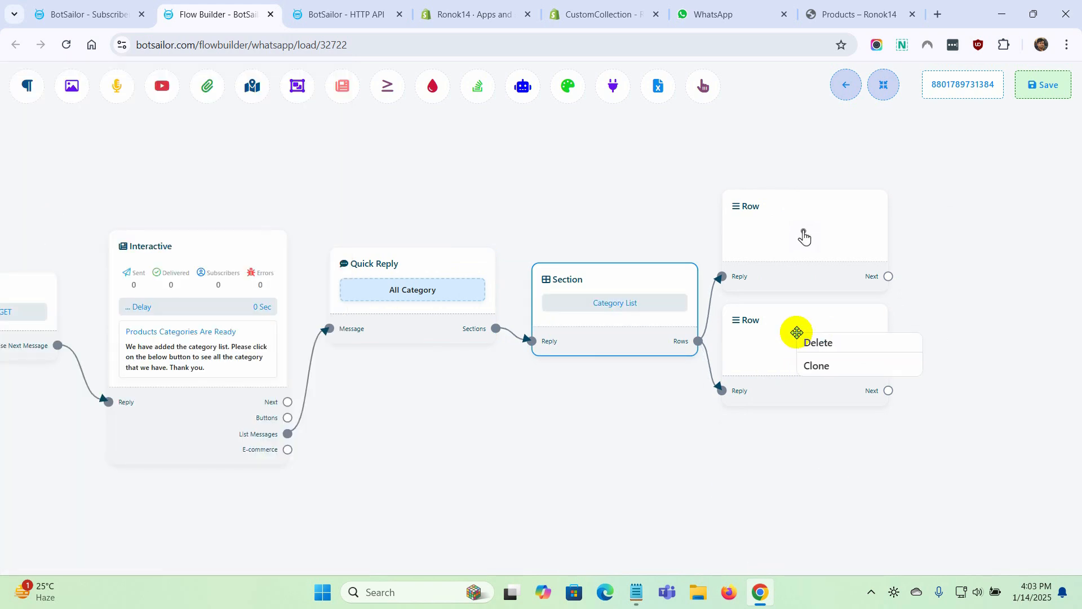
pyautogui.click(819, 341)
pyautogui.moveTo(804, 237); pyautogui.dragTo(810, 259)
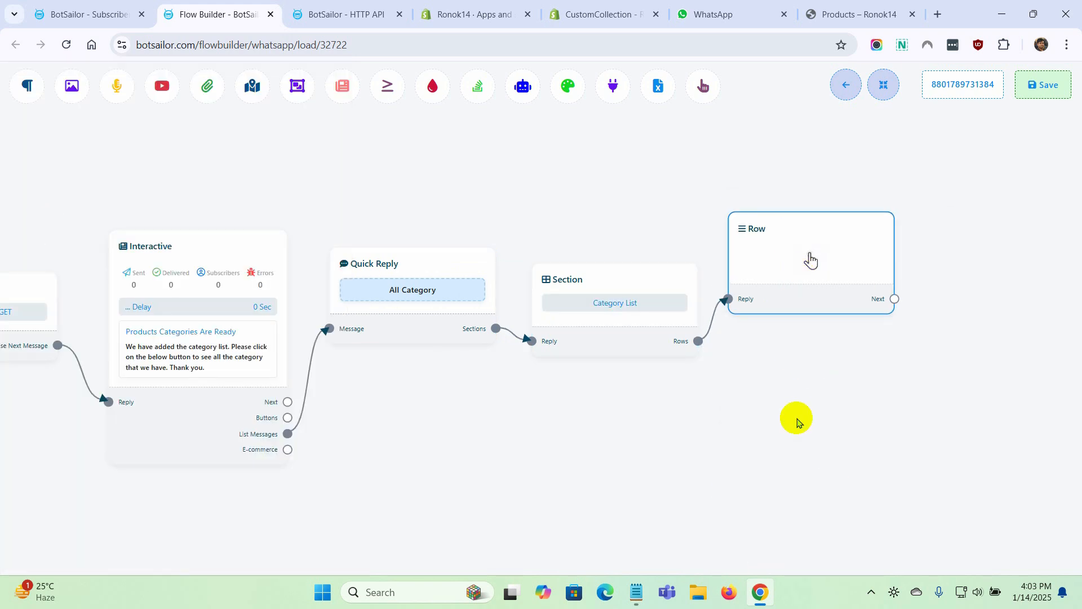
# Configure the Row block with the Dynamic generation method and All_Collections as the custom field for dynamic rows
pyautogui.doubleClick(810, 259)
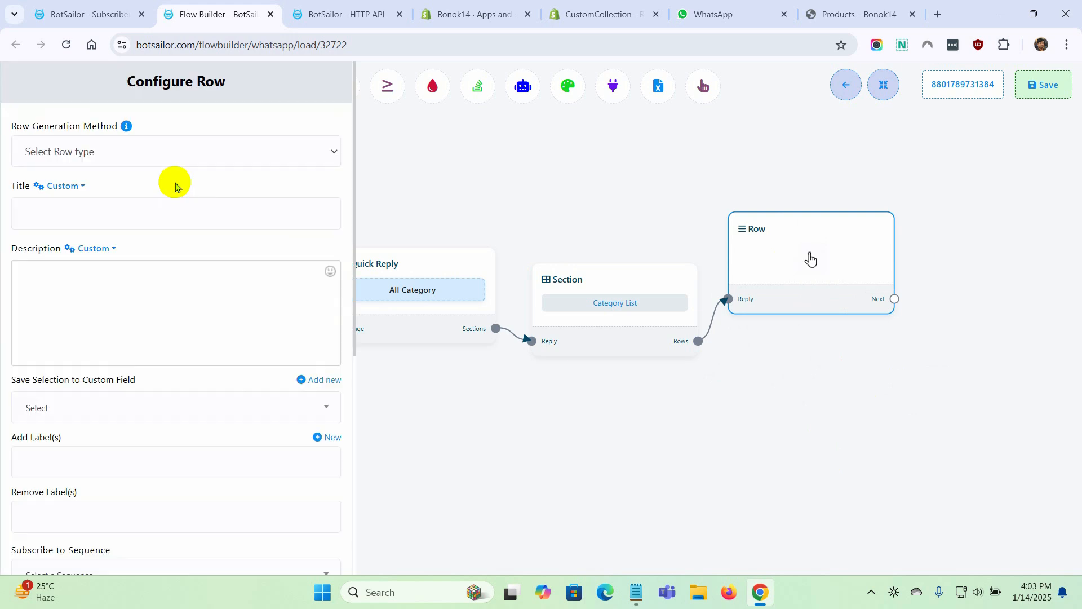
pyautogui.click(182, 155)
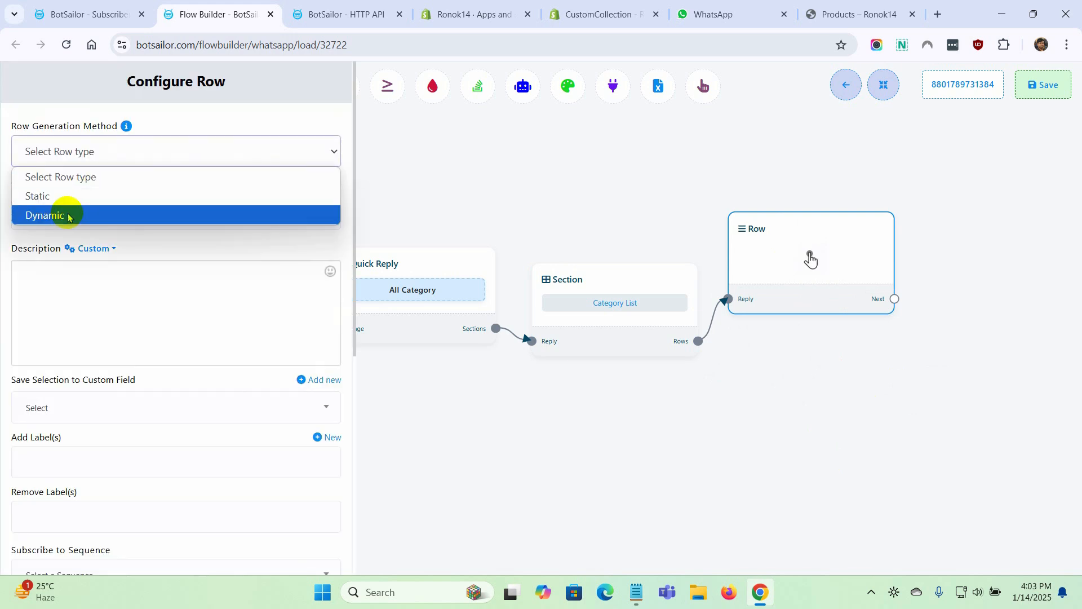
pyautogui.click(67, 216)
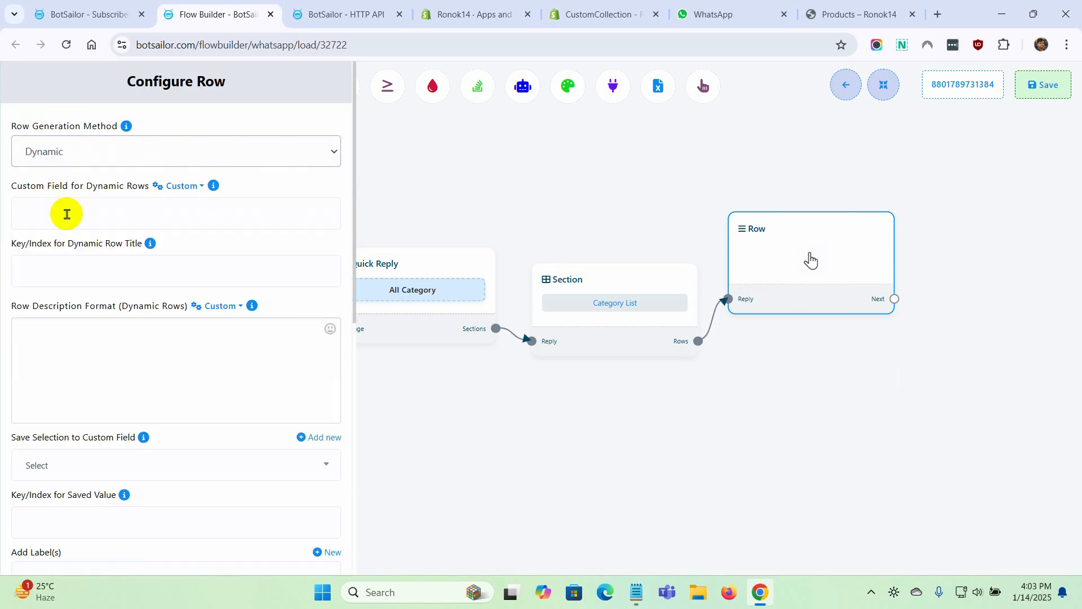
pyautogui.moveTo(7, 186); pyautogui.dragTo(145, 186)
pyautogui.click(104, 212)
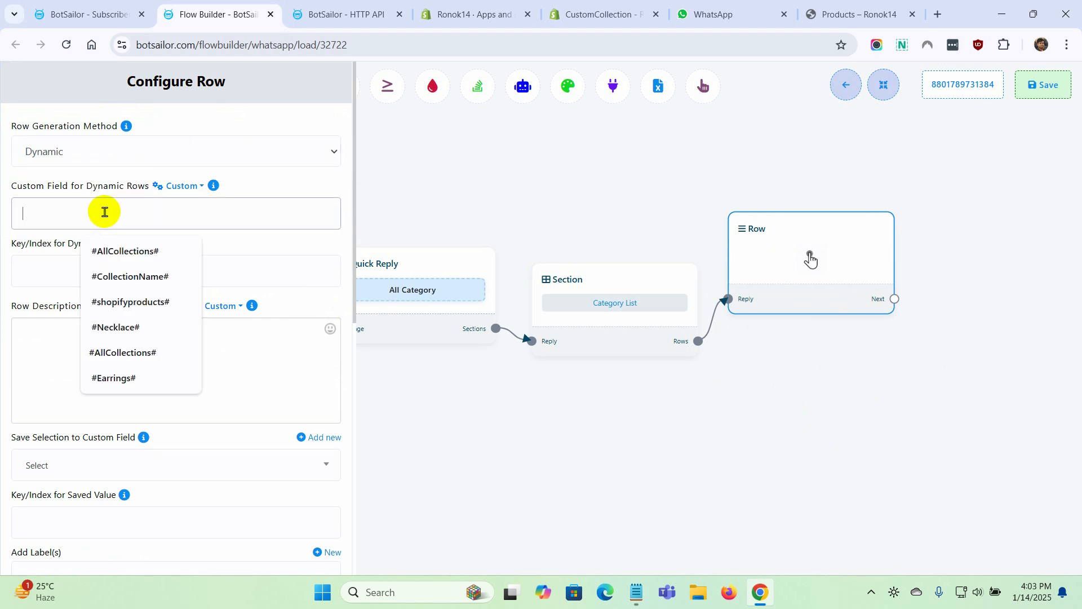
pyautogui.click(197, 189)
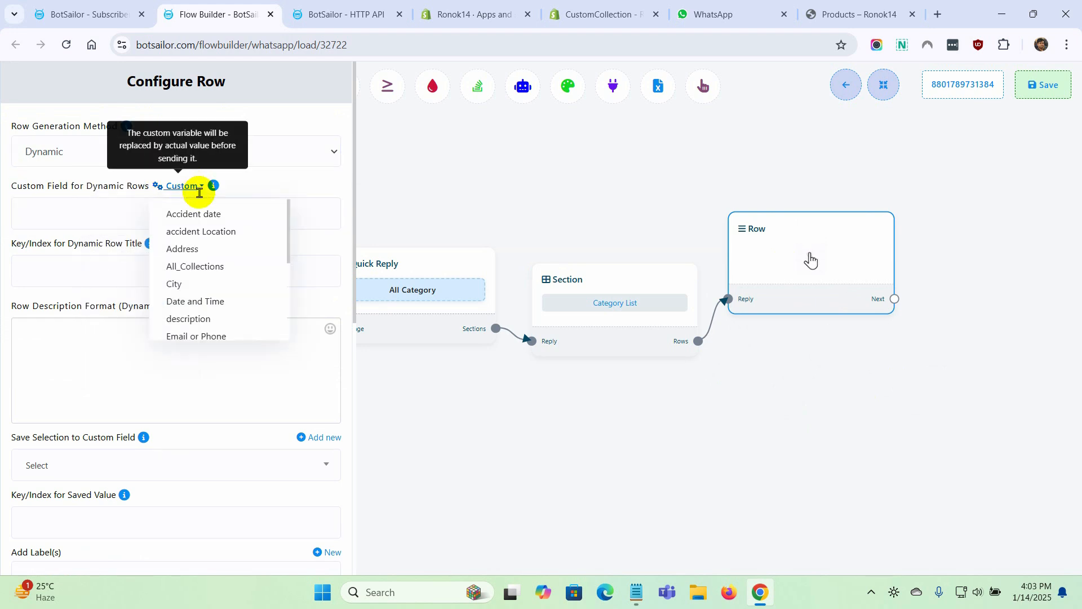
pyautogui.click(231, 270)
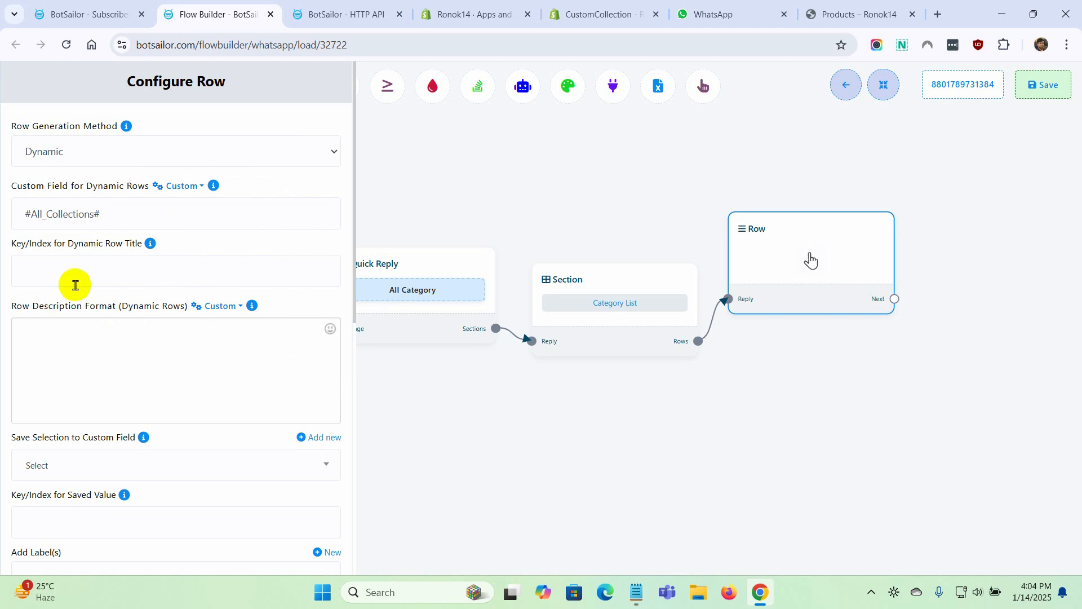
# Load the raw response on the HTTP API page to find the title key, and set the dynamic row title key to "title"
pyautogui.click(54, 270)
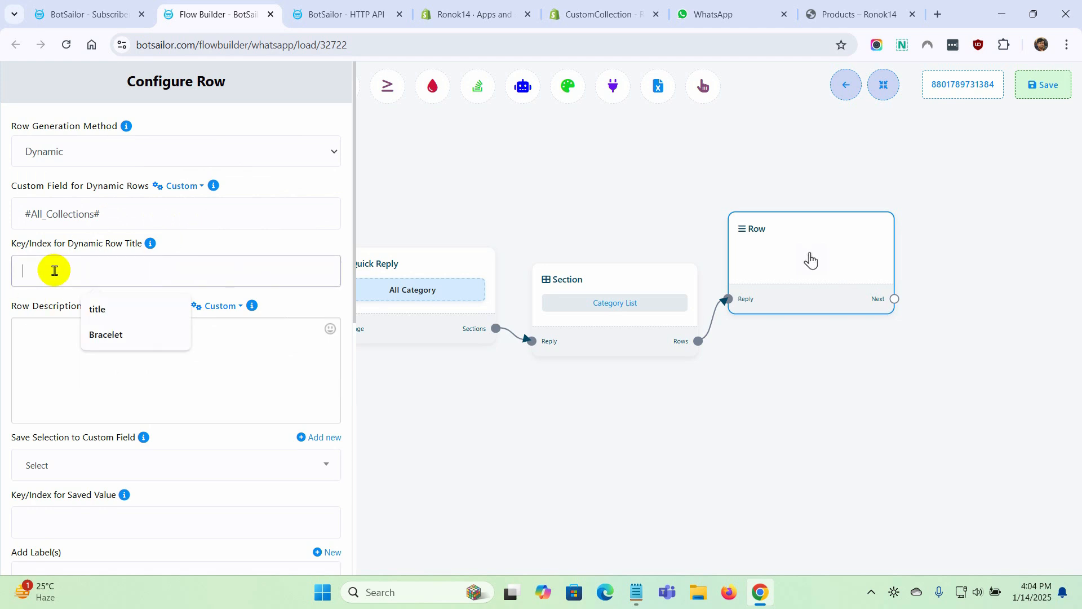
pyautogui.click(354, 13)
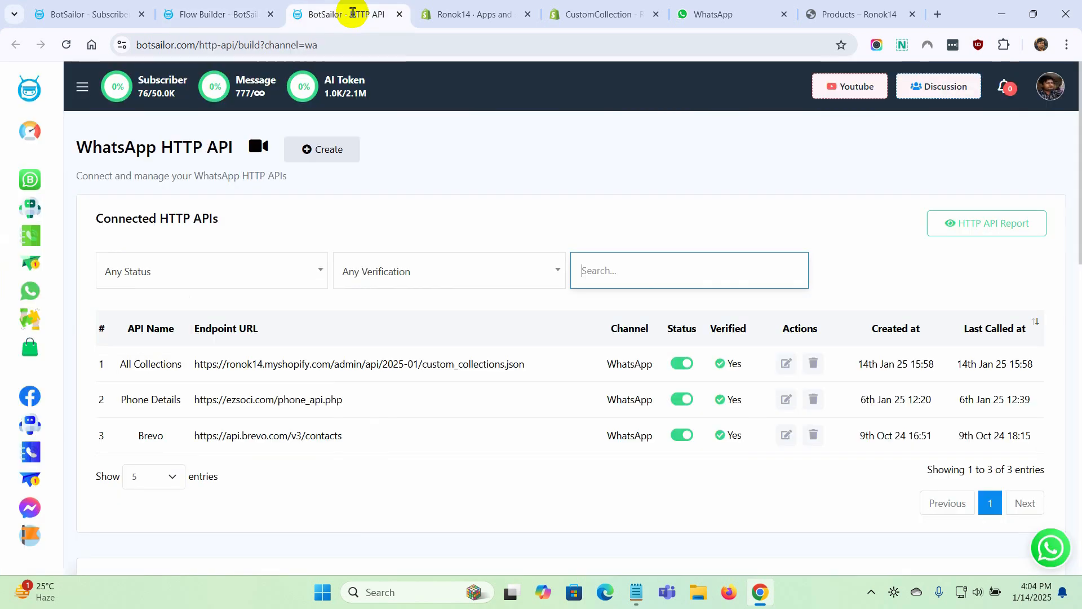
pyautogui.scroll(-15, 655, 450)
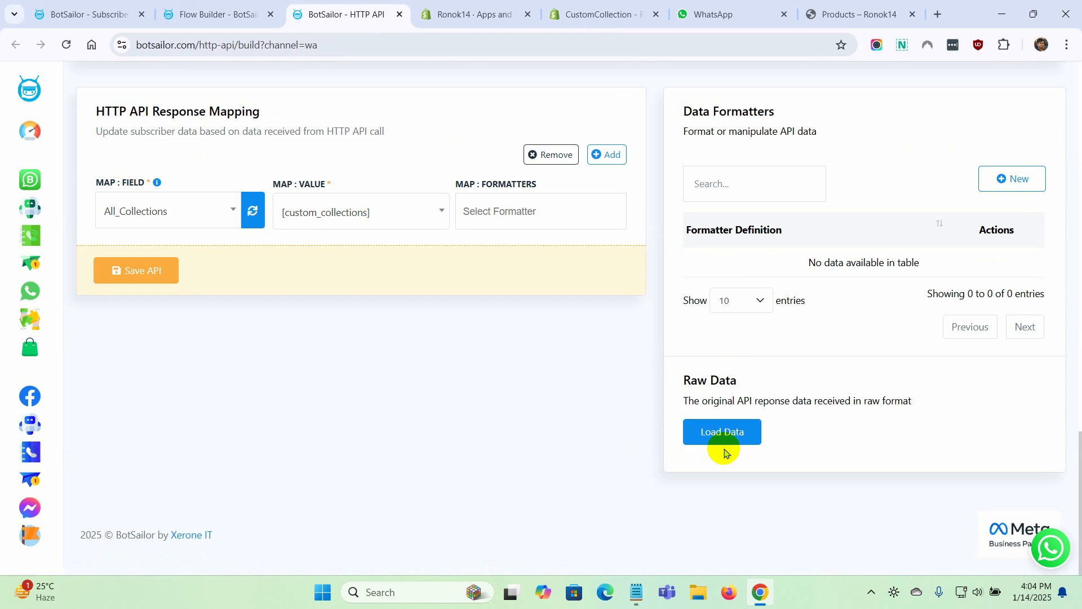
pyautogui.click(722, 433)
pyautogui.scroll(-4, 818, 458)
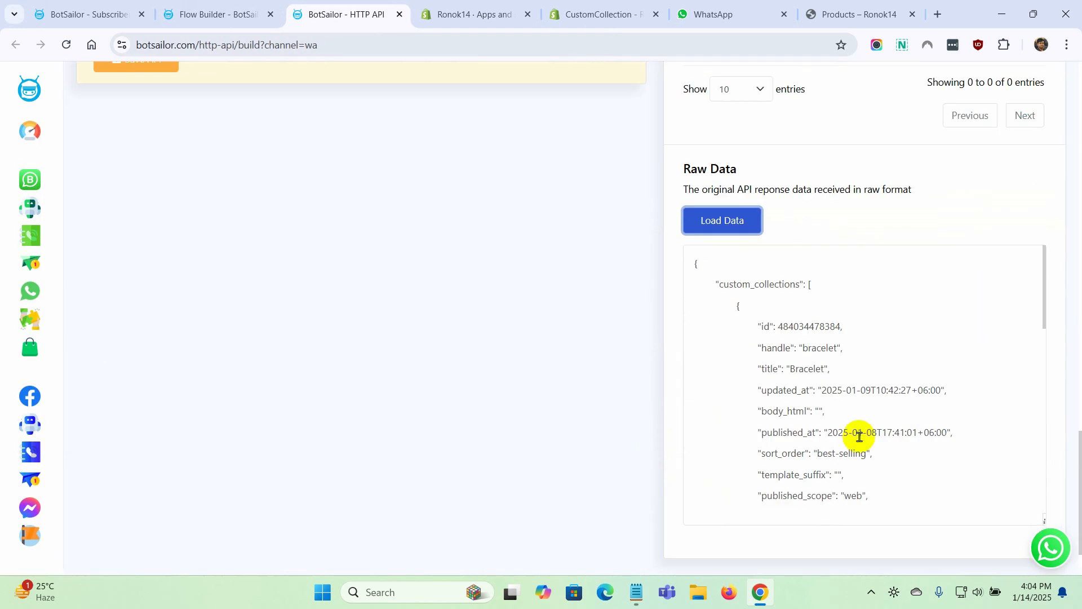
pyautogui.click(790, 367)
pyautogui.doubleClick(804, 367)
pyautogui.click(762, 371)
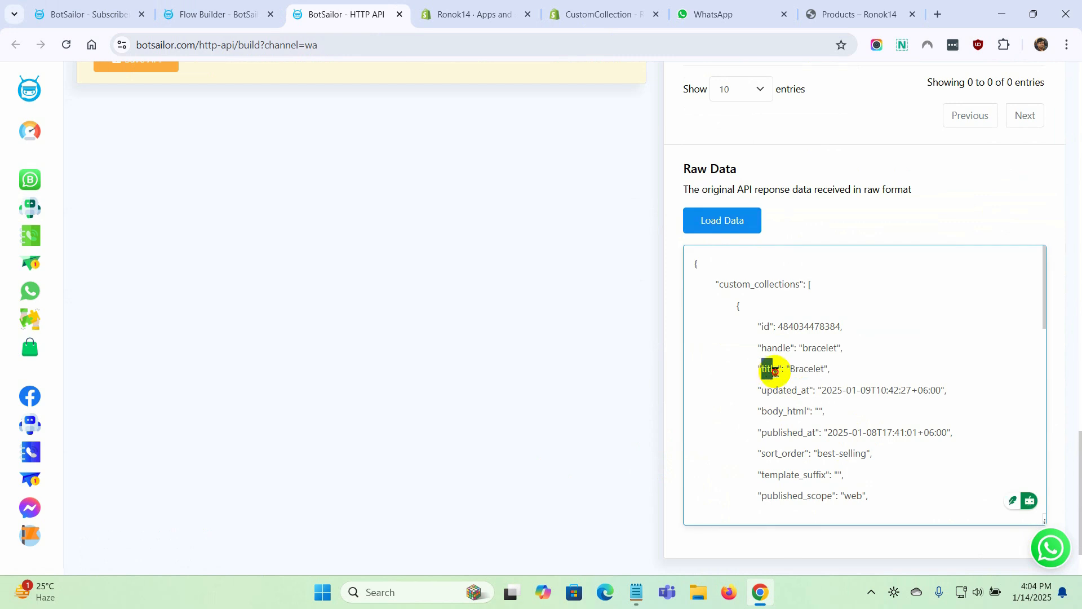
pyautogui.click(212, 13)
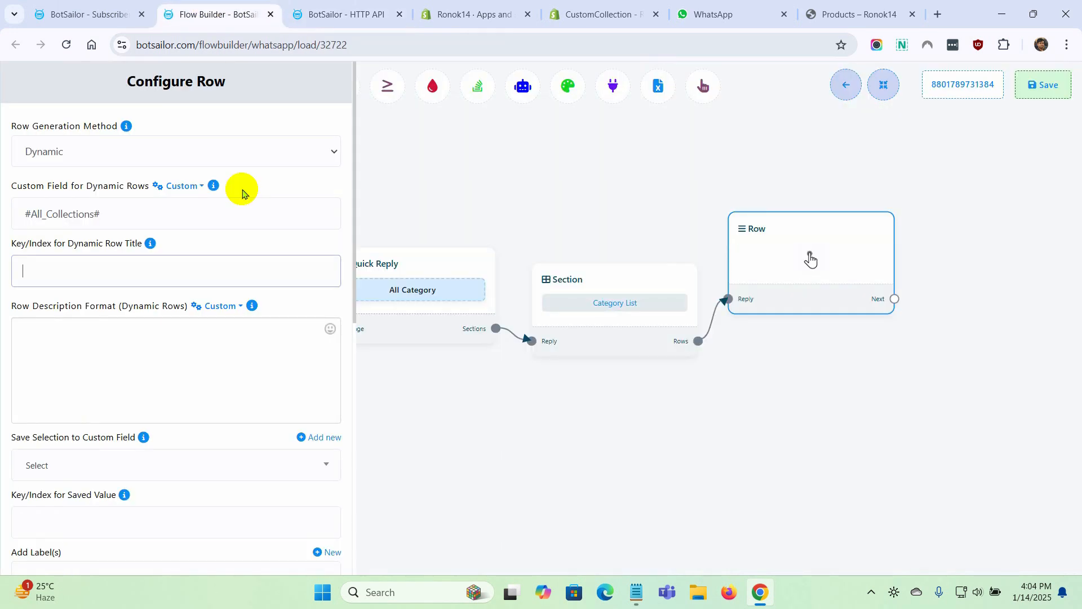
pyautogui.click(52, 265)
pyautogui.click(97, 309)
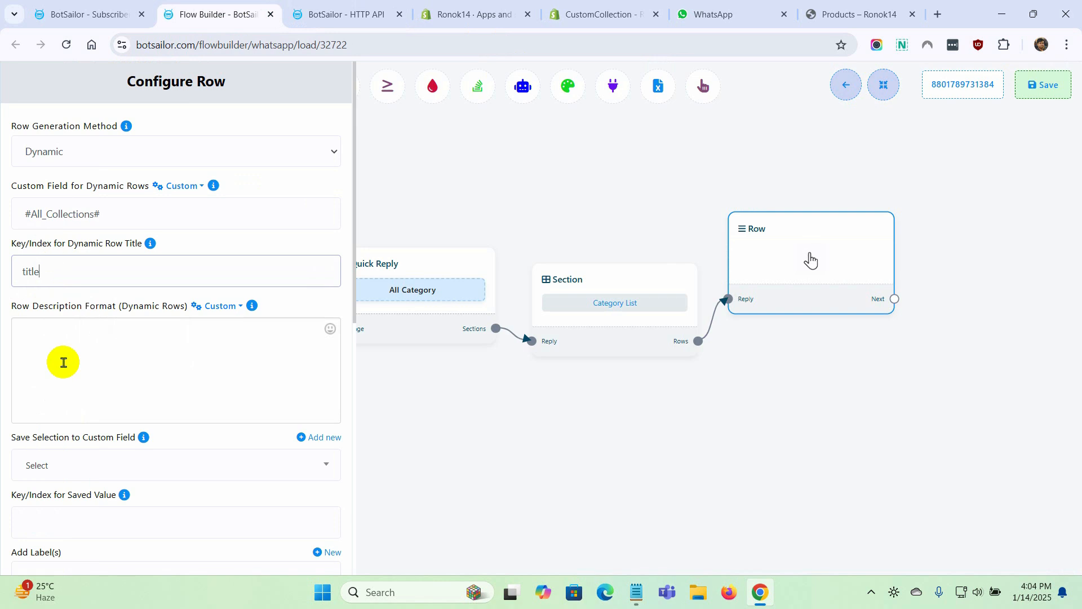
# Set the row description format to "Cllection ID: #All_Collections->id#" and check the id key in the raw API data
pyautogui.click(205, 387)
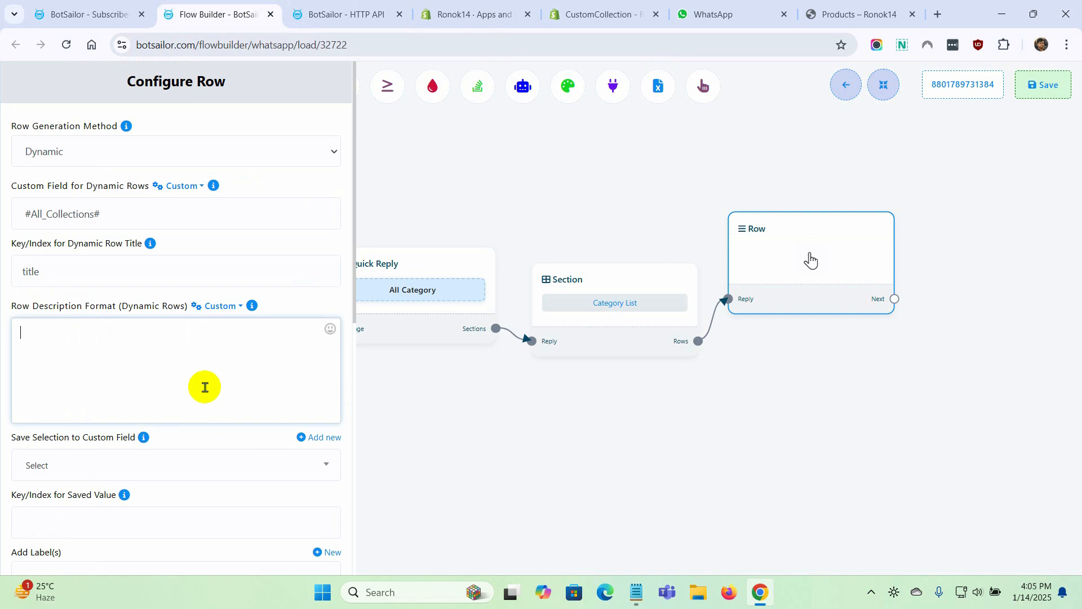
pyautogui.write('Cllection ID:')
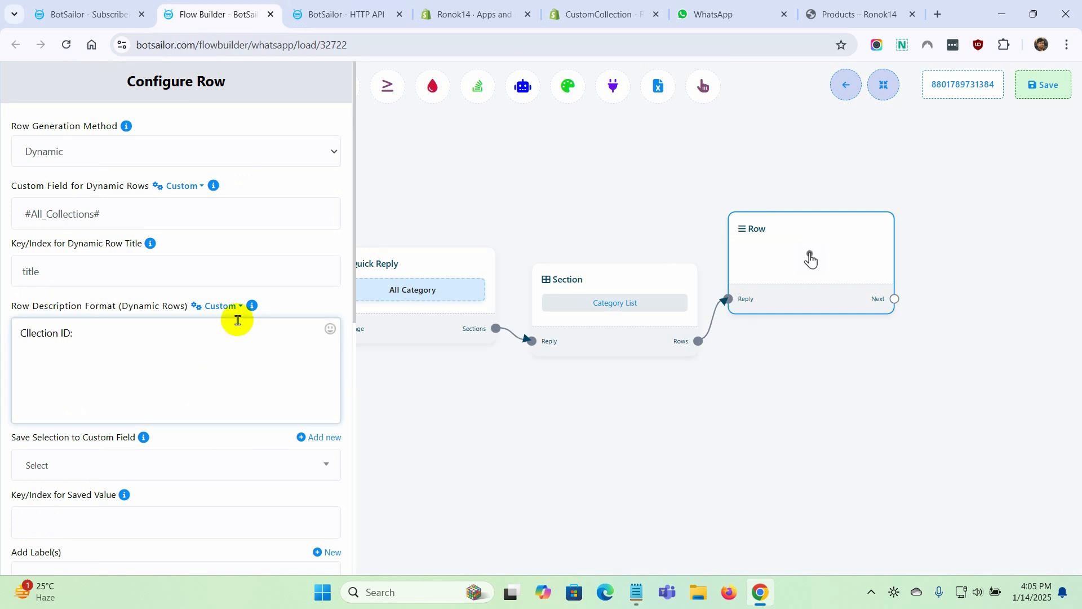
pyautogui.click(238, 306)
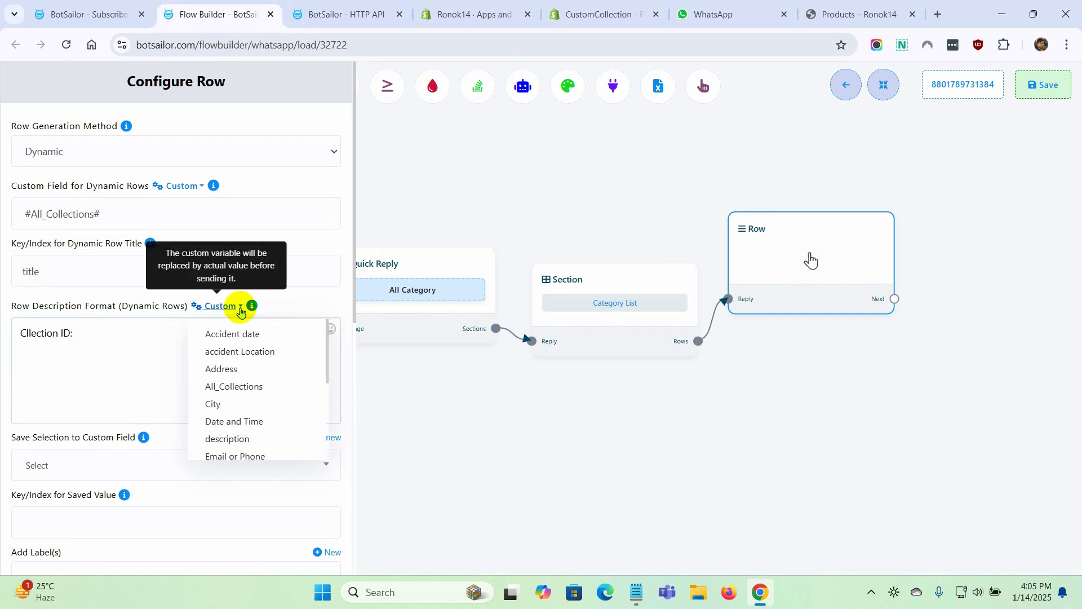
pyautogui.click(241, 388)
pyautogui.click(146, 333)
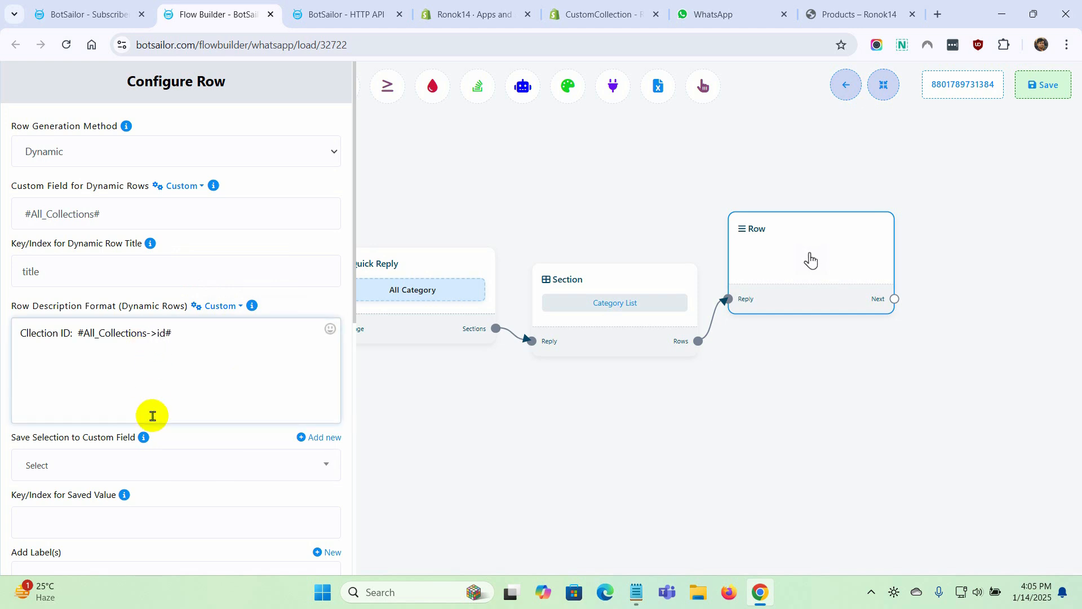
pyautogui.click(338, 14)
pyautogui.doubleClick(764, 326)
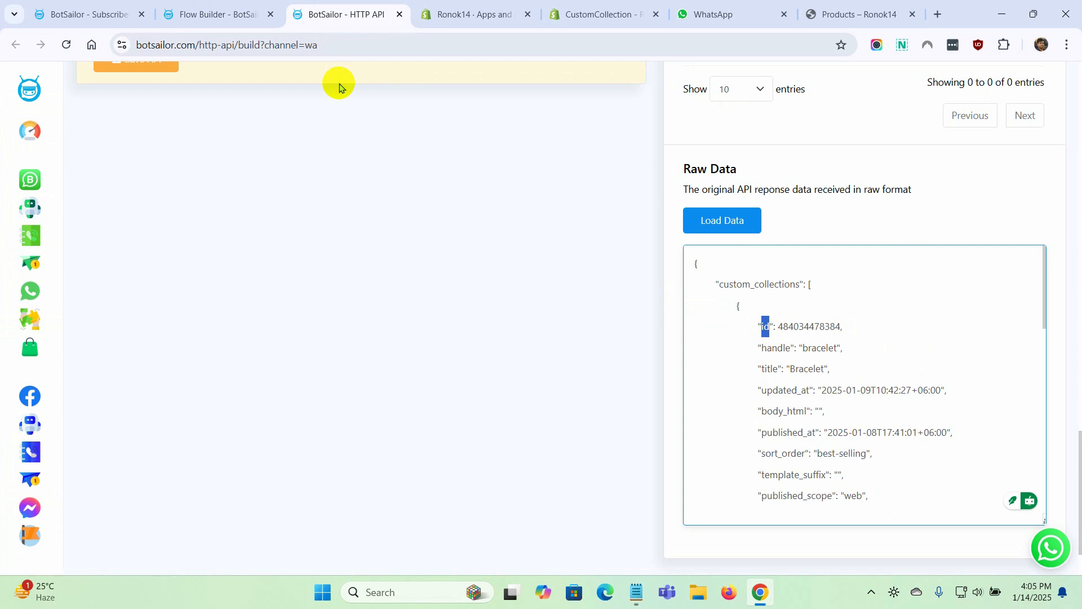
pyautogui.click(214, 14)
# Create a custom field named "Selected_Collection_Id" with the Text reply type for saving the row selection
pyautogui.scroll(-3, 113, 349)
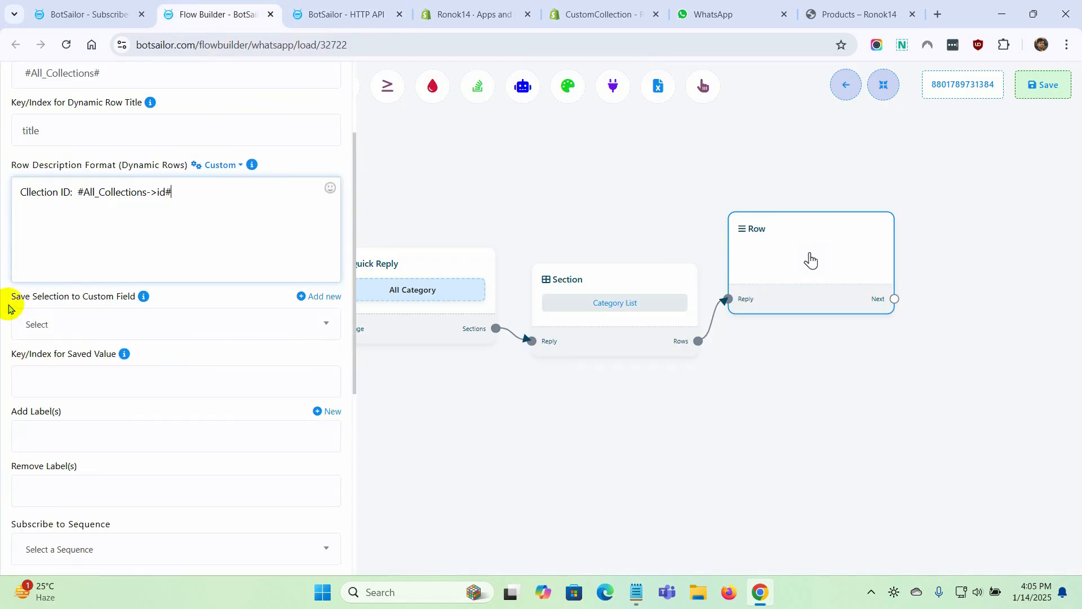
pyautogui.moveTo(9, 307); pyautogui.dragTo(119, 301)
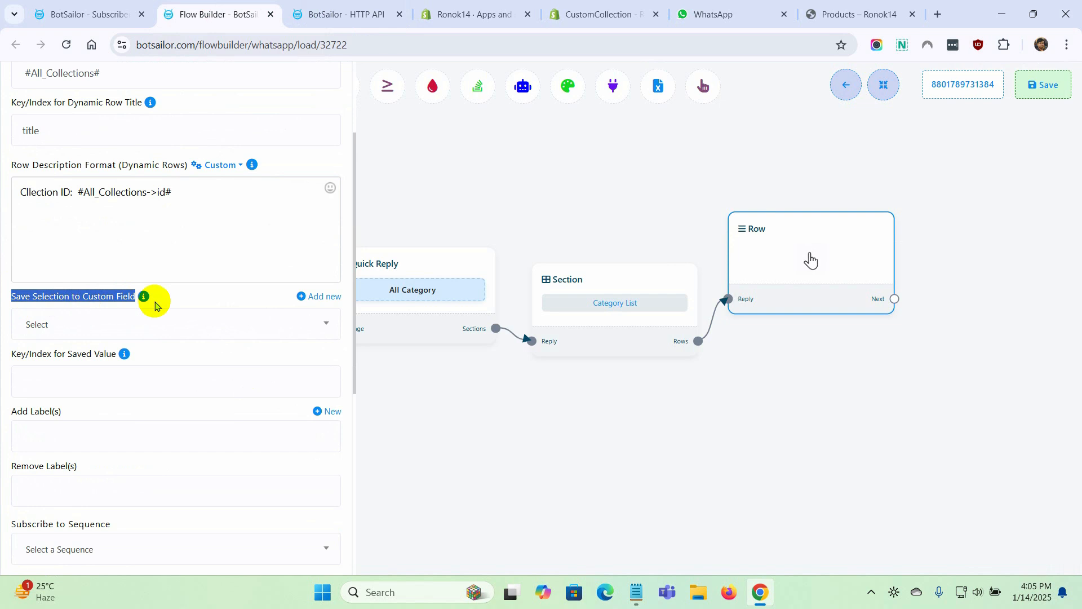
pyautogui.click(186, 303)
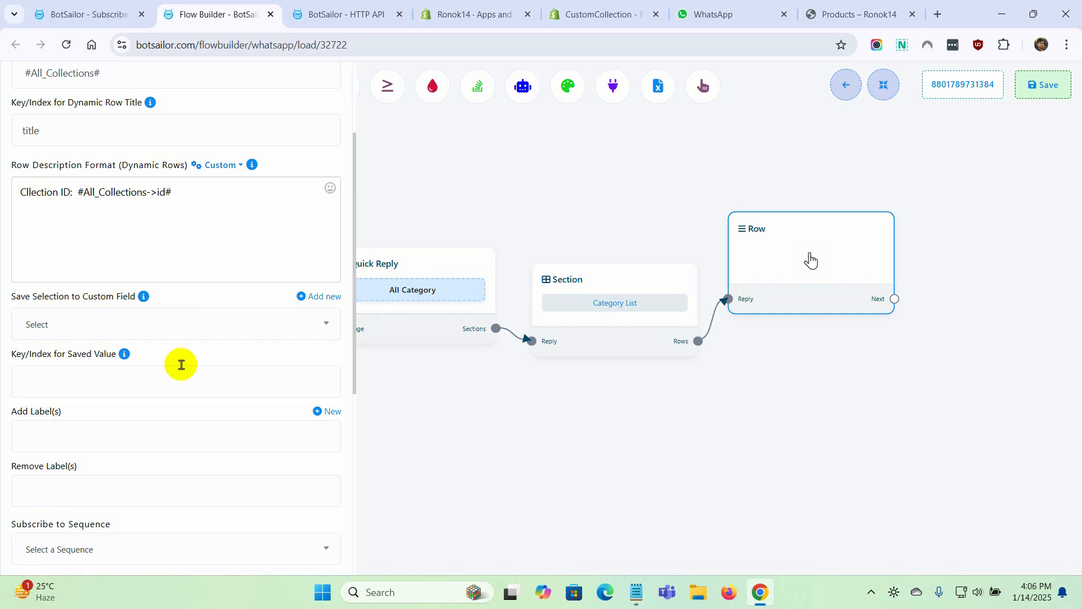
pyautogui.click(328, 299)
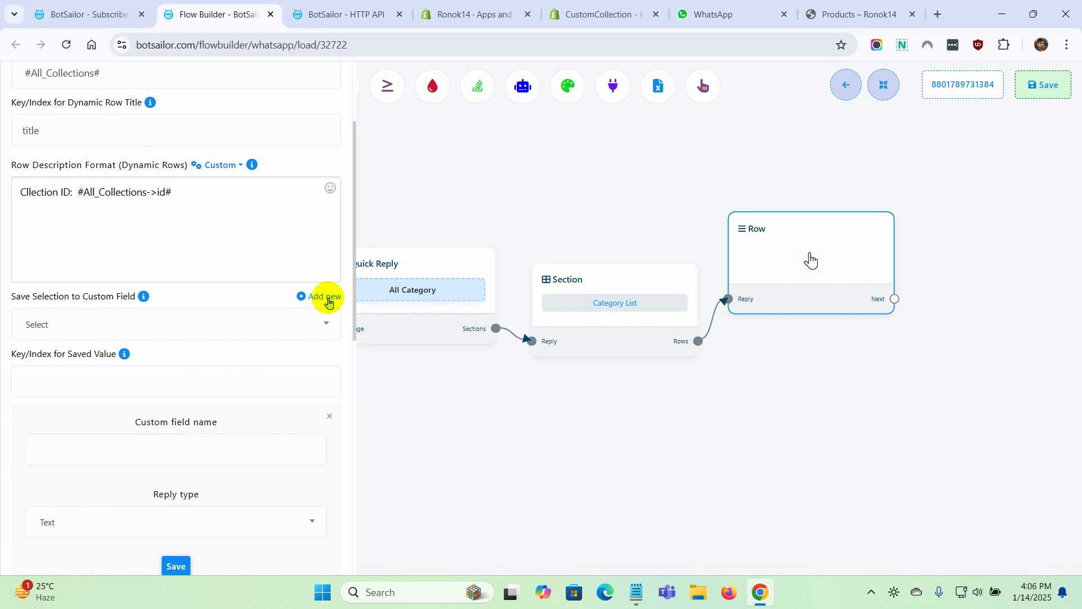
pyautogui.scroll(-3, 329, 301)
pyautogui.click(133, 306)
pyautogui.write('Selected_Collec')
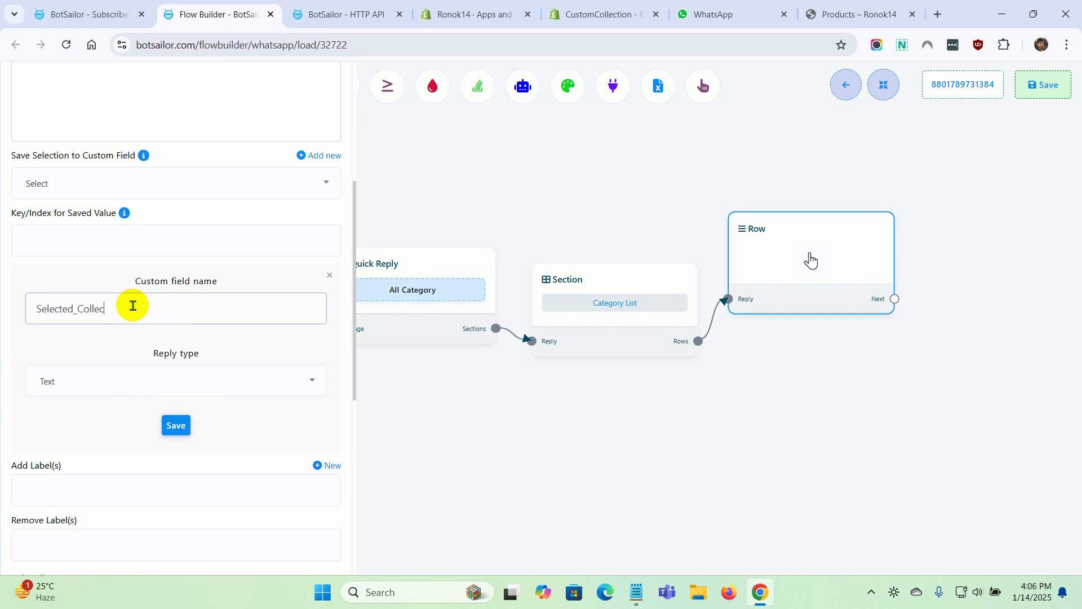
pyautogui.write('tion_Id')
pyautogui.click(106, 380)
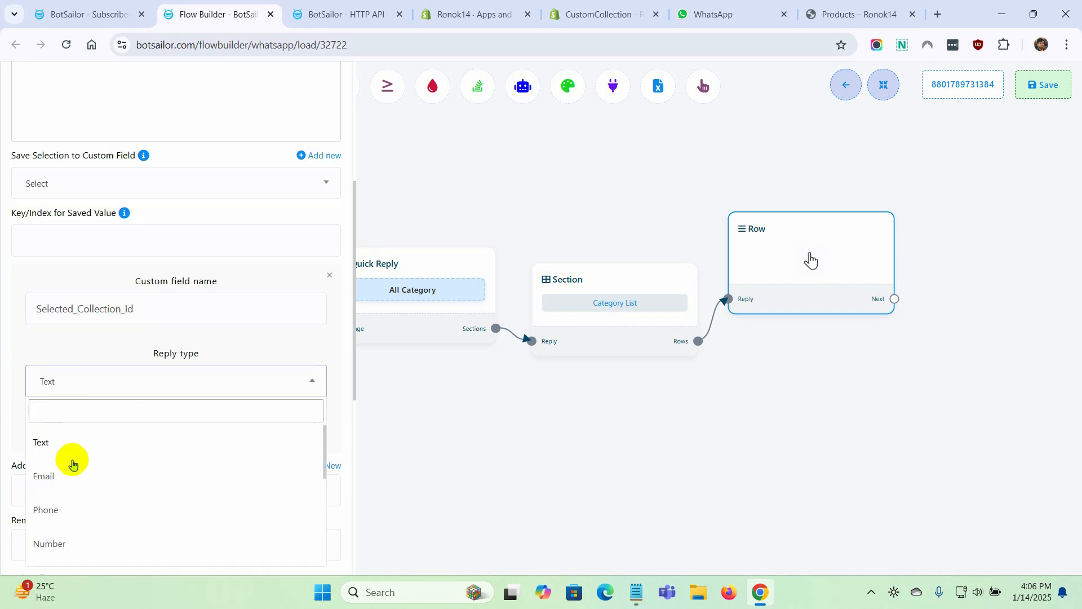
pyautogui.click(47, 445)
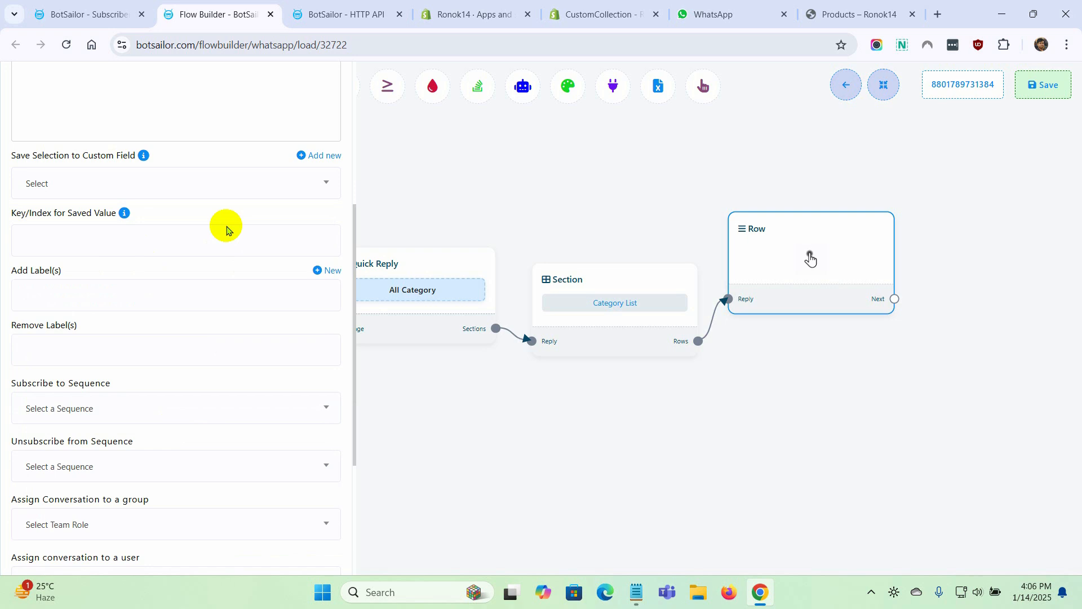
# Save the row selection to Selected_Collection_Id, set the saved value key to "id", and save the Row block
pyautogui.click(242, 186)
pyautogui.click(80, 244)
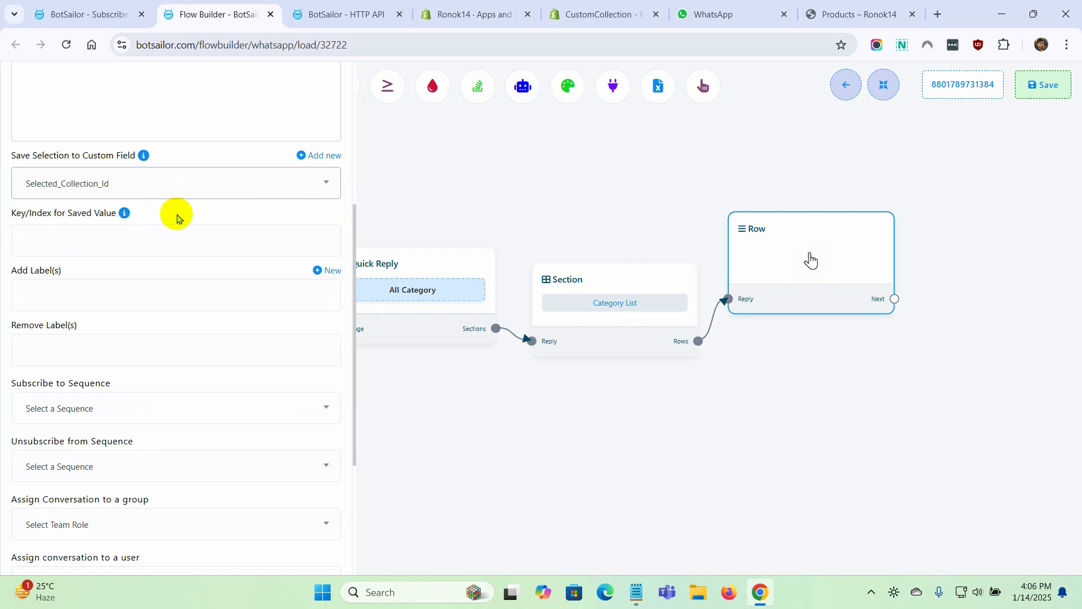
pyautogui.click(61, 235)
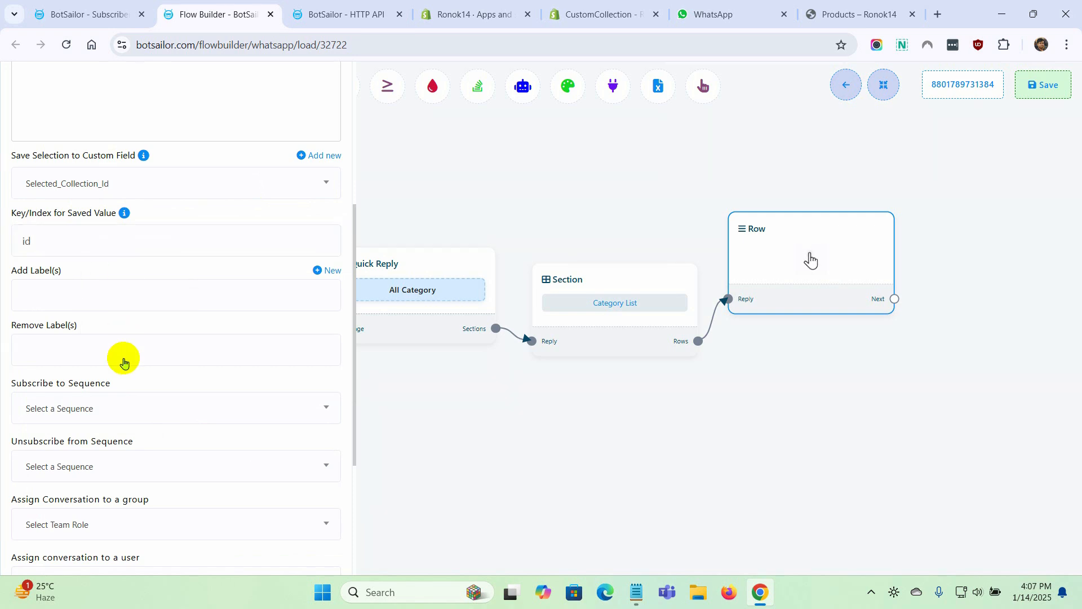
pyautogui.scroll(-5, 124, 359)
pyautogui.click(50, 548)
# Connect a new Text block to the Row block's Next output and position it beside the Row
pyautogui.moveTo(705, 452); pyautogui.dragTo(492, 470)
pyautogui.moveTo(685, 345); pyautogui.dragTo(750, 235)
pyautogui.click(792, 242)
pyautogui.moveTo(872, 326); pyautogui.dragTo(804, 303)
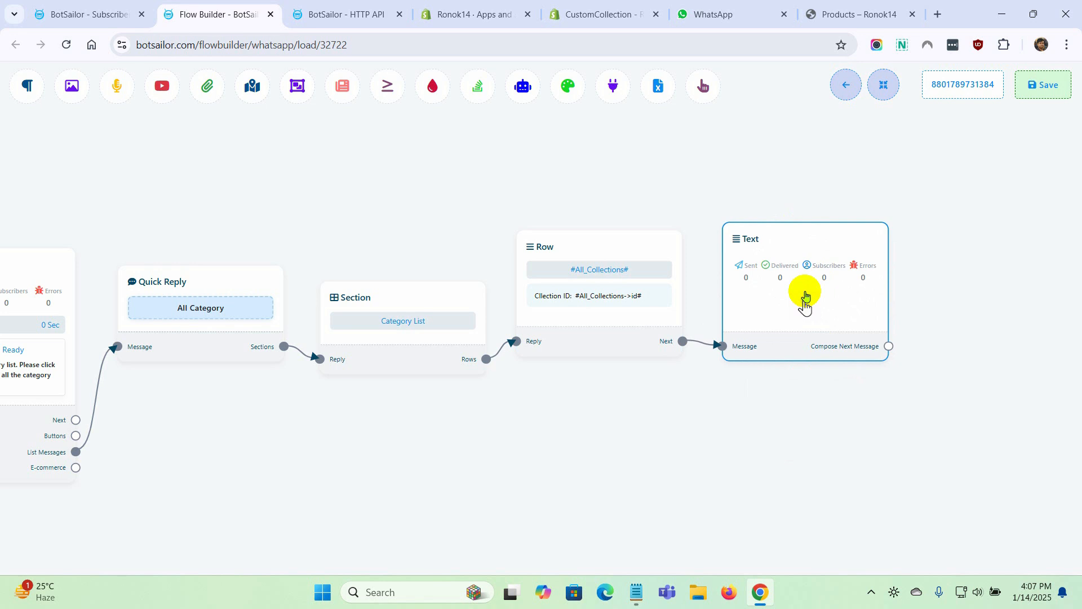
# Set the Text block's message to "Thank you for selecting a category. Please allow us some time while we make ready of products for your selected category. Thank you."
pyautogui.doubleClick(805, 304)
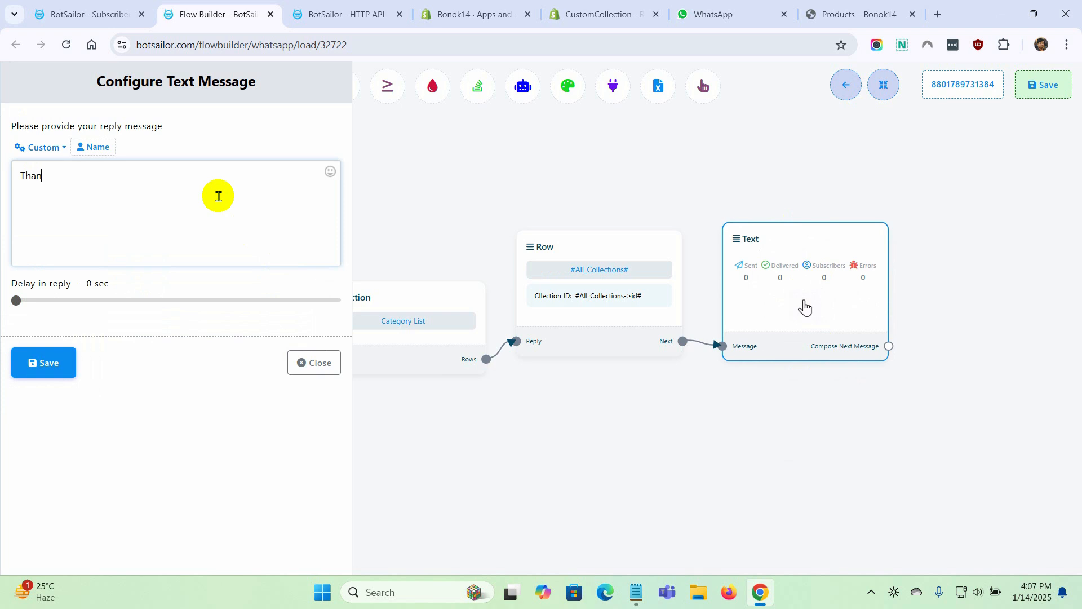
pyautogui.write('Thank you for selecting a category. Please allow us some time while we make ready of products for your selected categ')
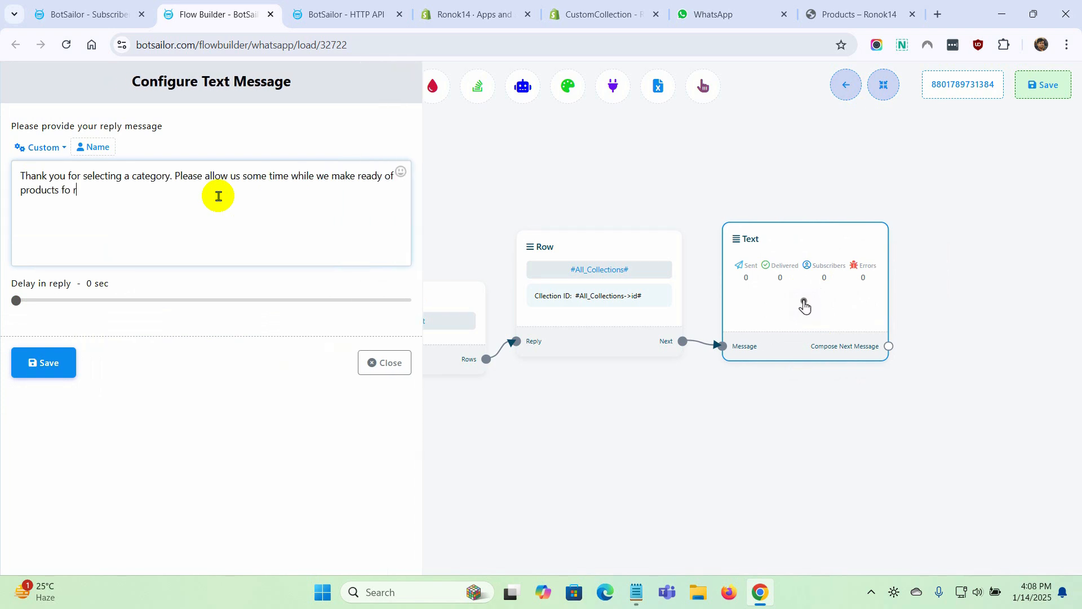
pyautogui.write('ory. Thank you.')
pyautogui.click(50, 367)
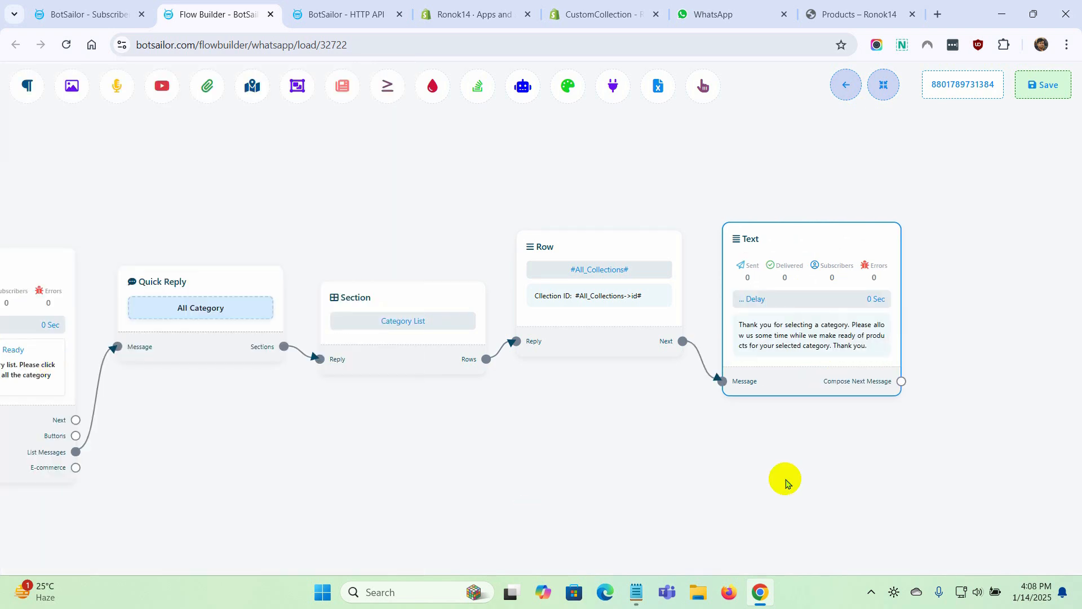
# Save the bot flow and review its blocks back to the start
pyautogui.click(1049, 92)
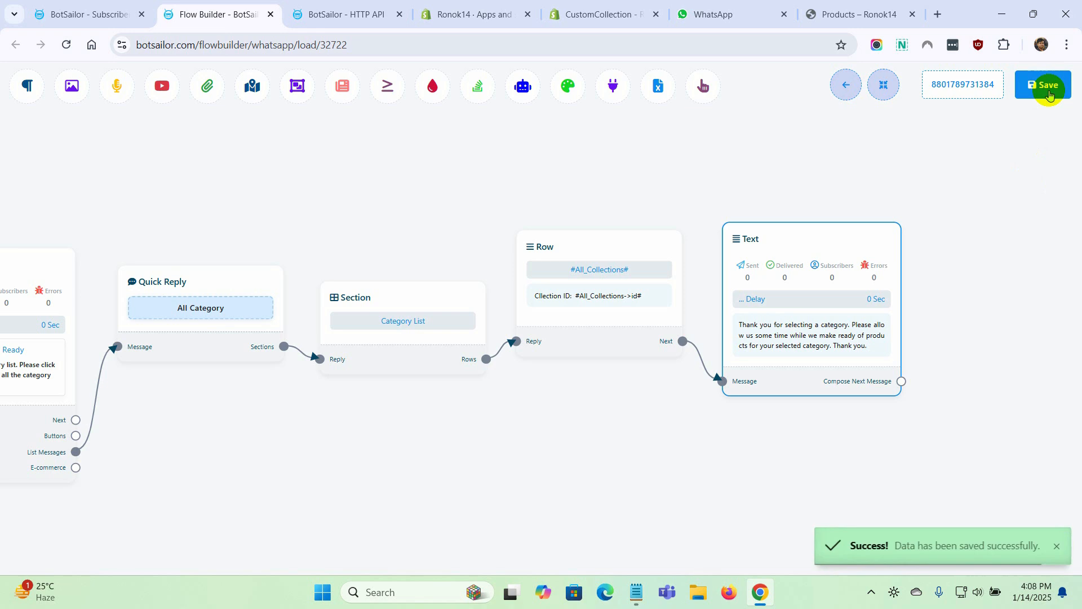
pyautogui.scroll(-2, 343, 495)
pyautogui.doubleClick(237, 472)
pyautogui.moveTo(237, 471); pyautogui.dragTo(508, 473)
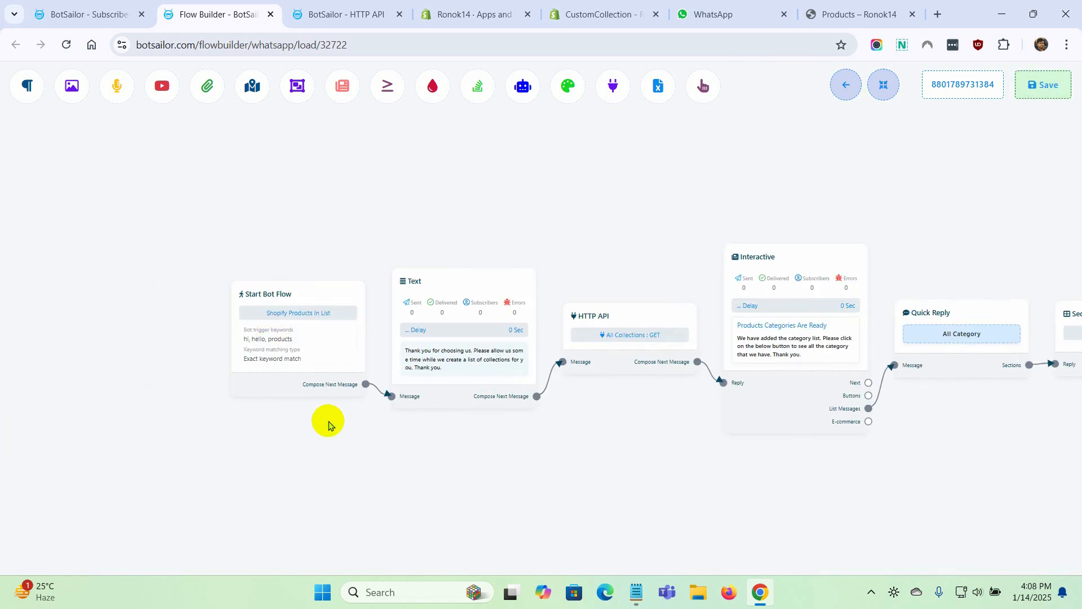
# Test the flow in WhatsApp Web by sending "products" to The White and opening the All Category list
pyautogui.click(713, 15)
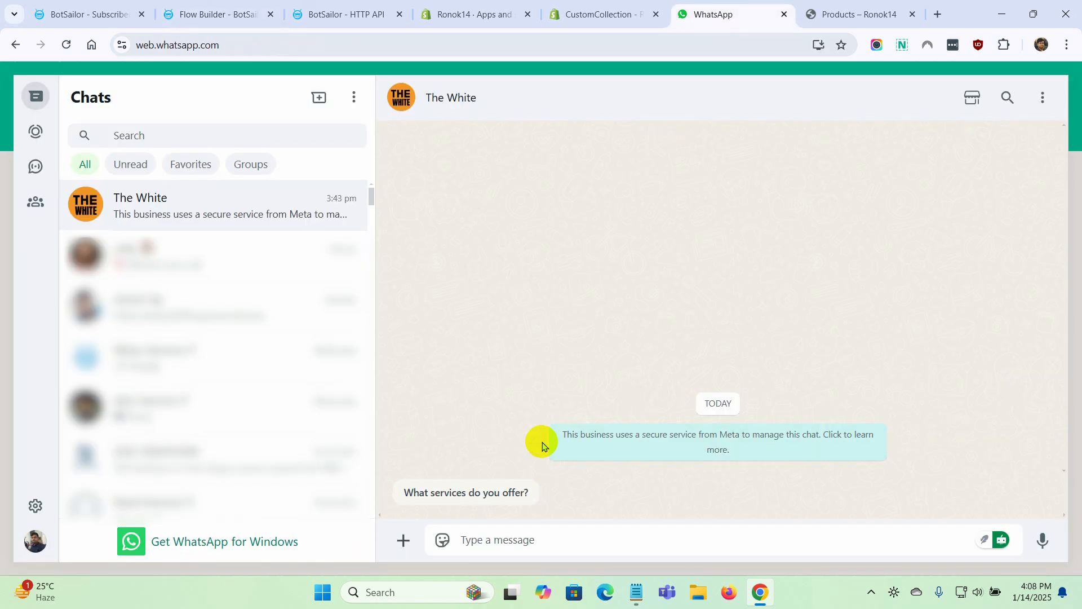
pyautogui.click(499, 538)
pyautogui.write('products')
pyautogui.press('Return')
pyautogui.click(545, 495)
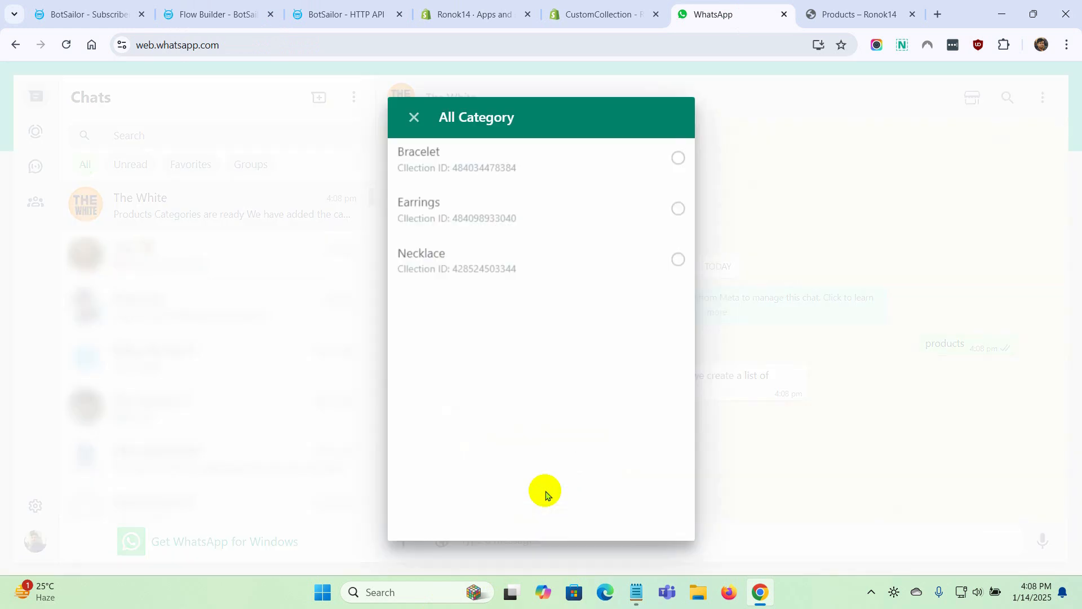
# Choose Bracelet from the All Category list and send it to the bot
pyautogui.click(585, 180)
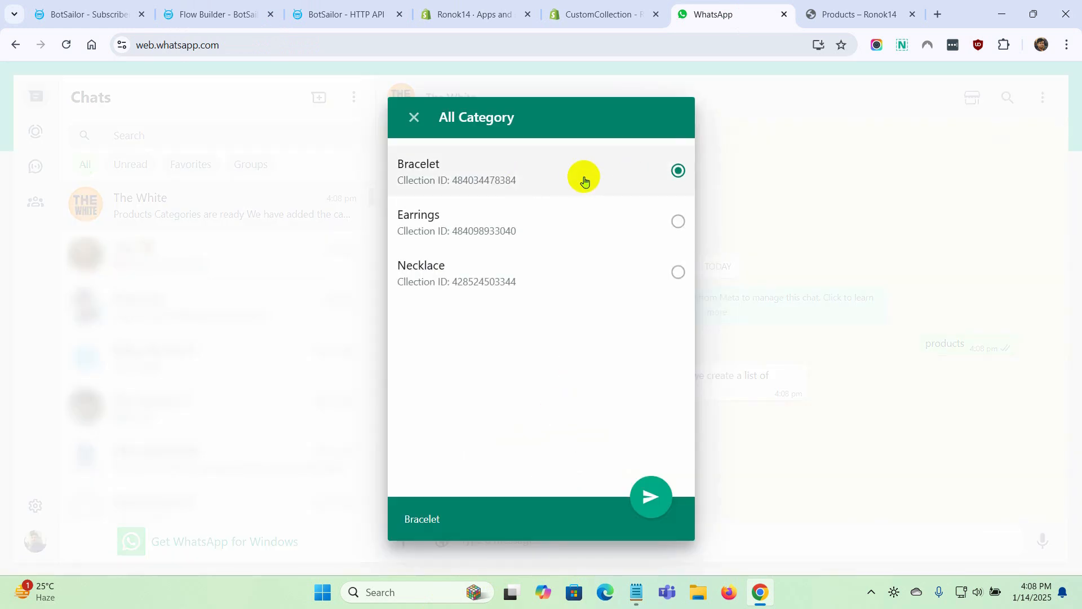
pyautogui.click(651, 496)
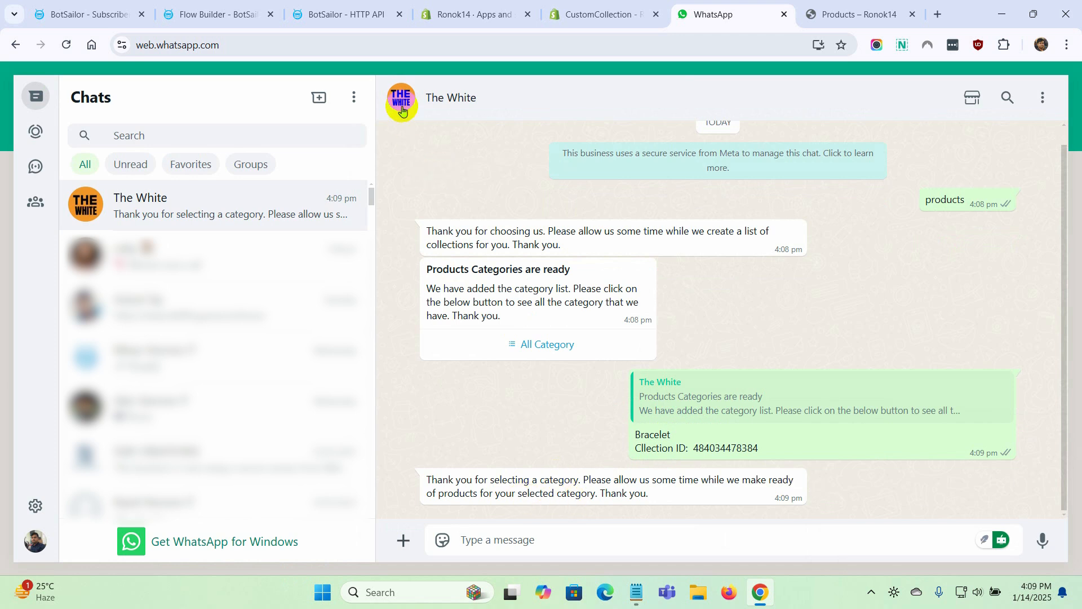
# Check the test subscriber's All_Collections and Selected_Collection_Id custom fields in BotSailor's WhatsApp Subscriber Manager
pyautogui.hotkey('ctrl', '1')
pyautogui.click(87, 286)
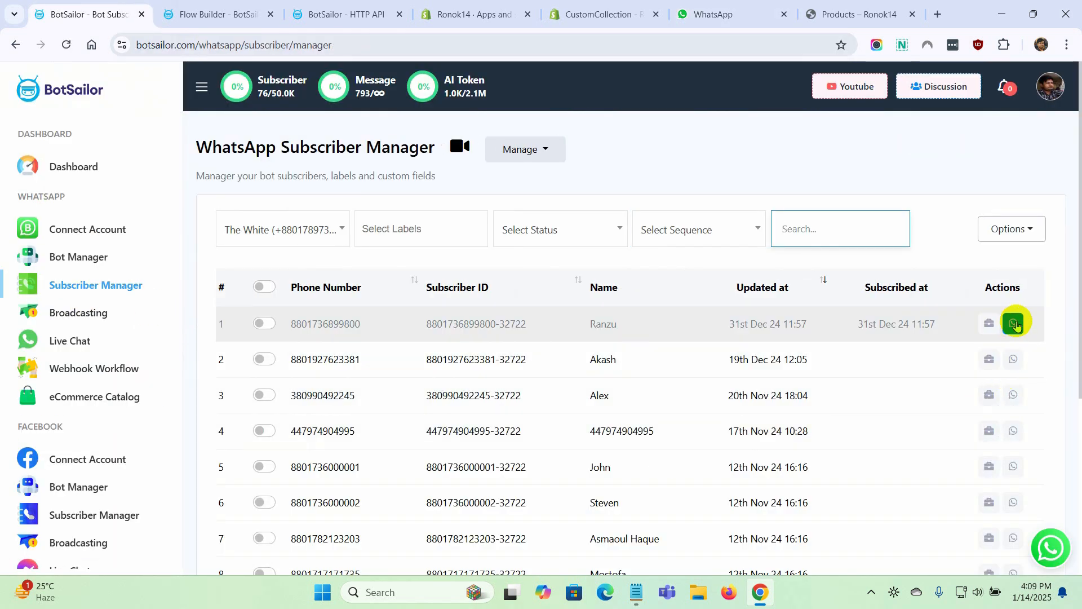
pyautogui.click(1014, 324)
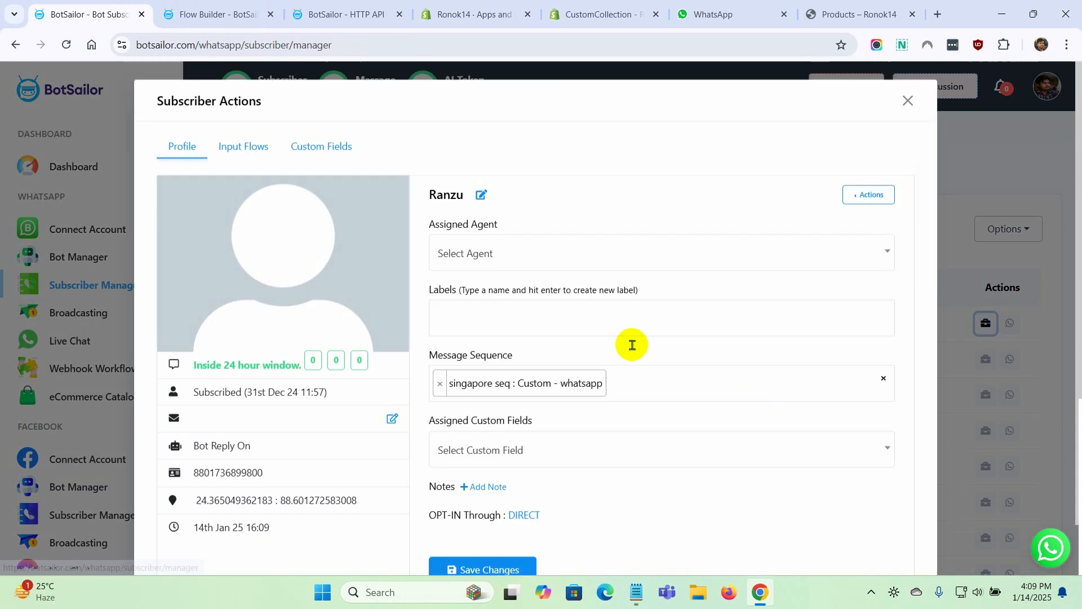
pyautogui.click(331, 154)
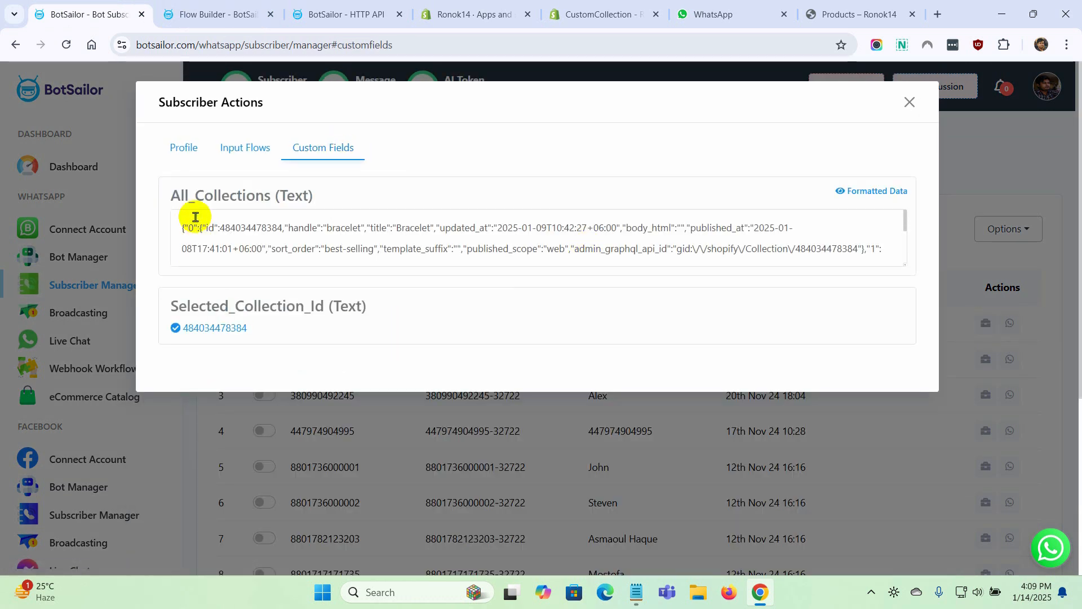
pyautogui.moveTo(168, 201); pyautogui.dragTo(321, 206)
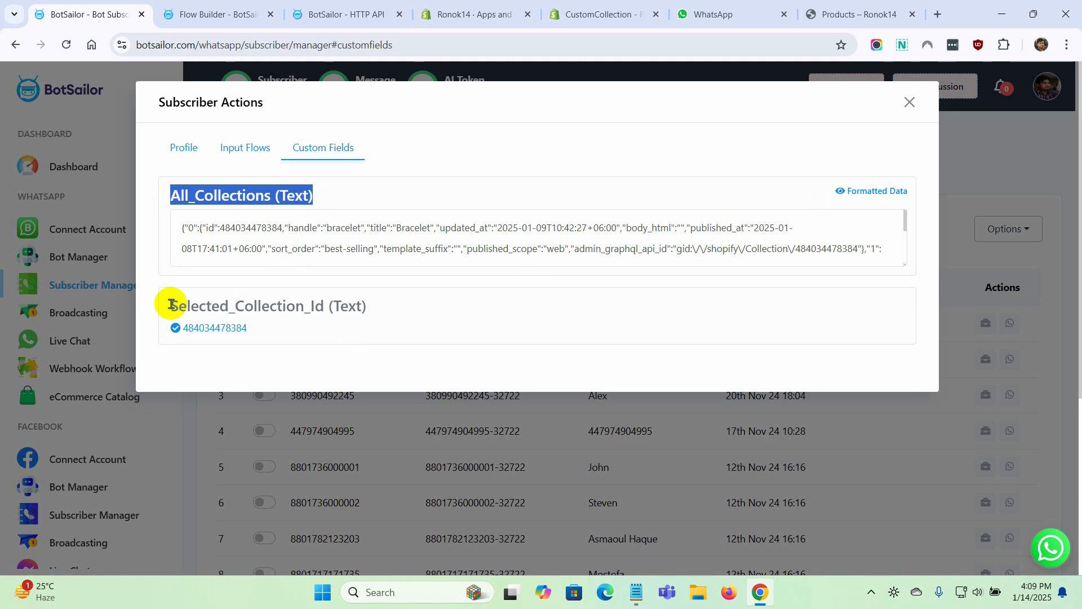
pyautogui.moveTo(170, 304); pyautogui.dragTo(346, 306)
pyautogui.click(285, 332)
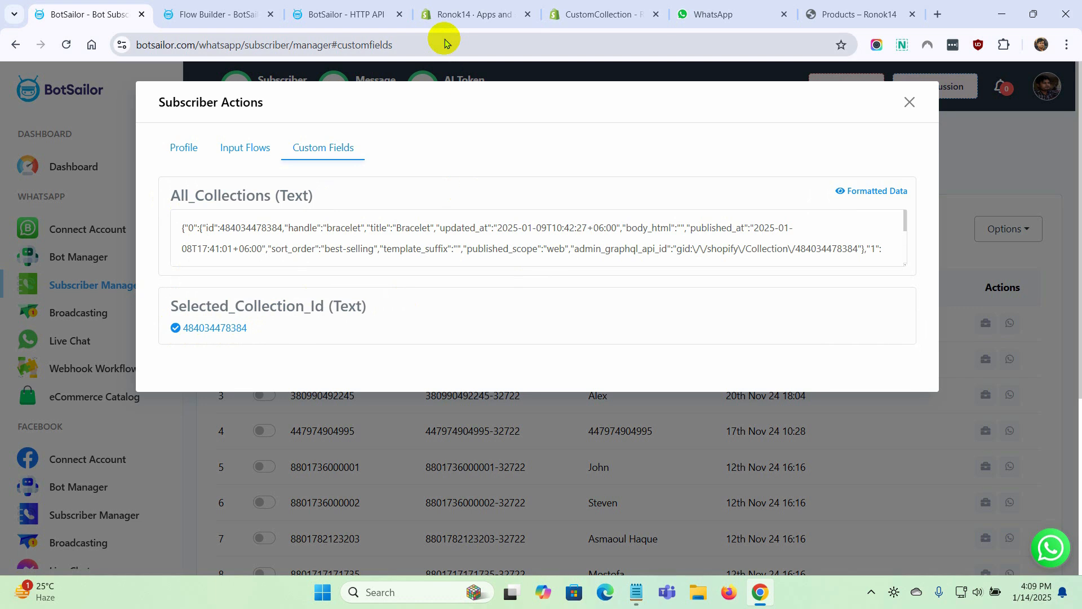
# Return to the flow builder and connect a new HTTP API block to the category thank-you Text block's Compose Next Message output
pyautogui.click(216, 15)
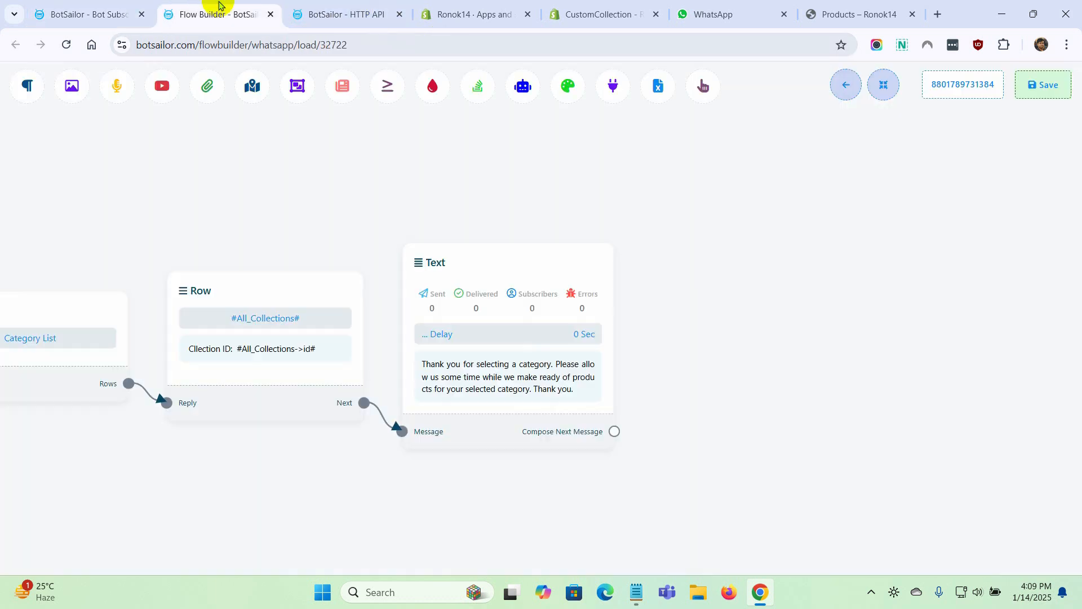
pyautogui.moveTo(624, 429); pyautogui.dragTo(668, 291)
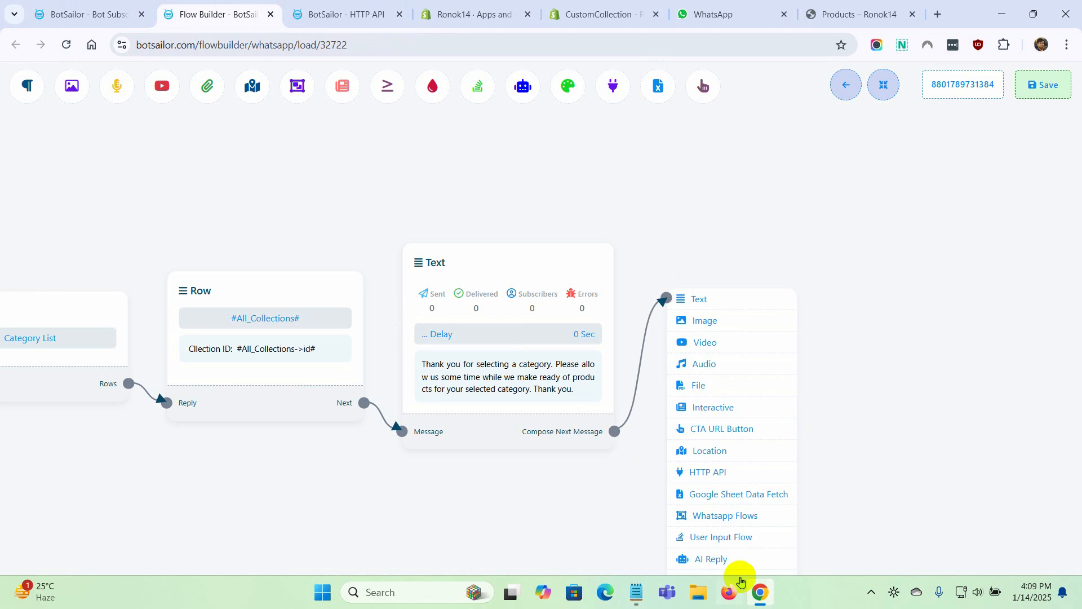
pyautogui.click(723, 474)
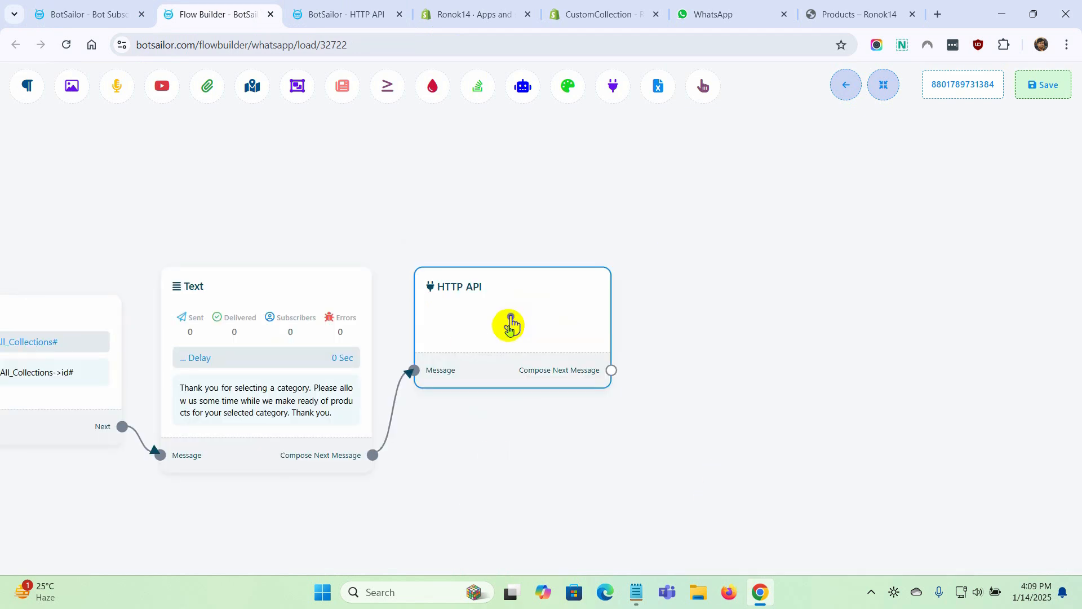
# From the HTTP API block, create a new API named Products with method GET and the test subscriber's ID
pyautogui.doubleClick(512, 322)
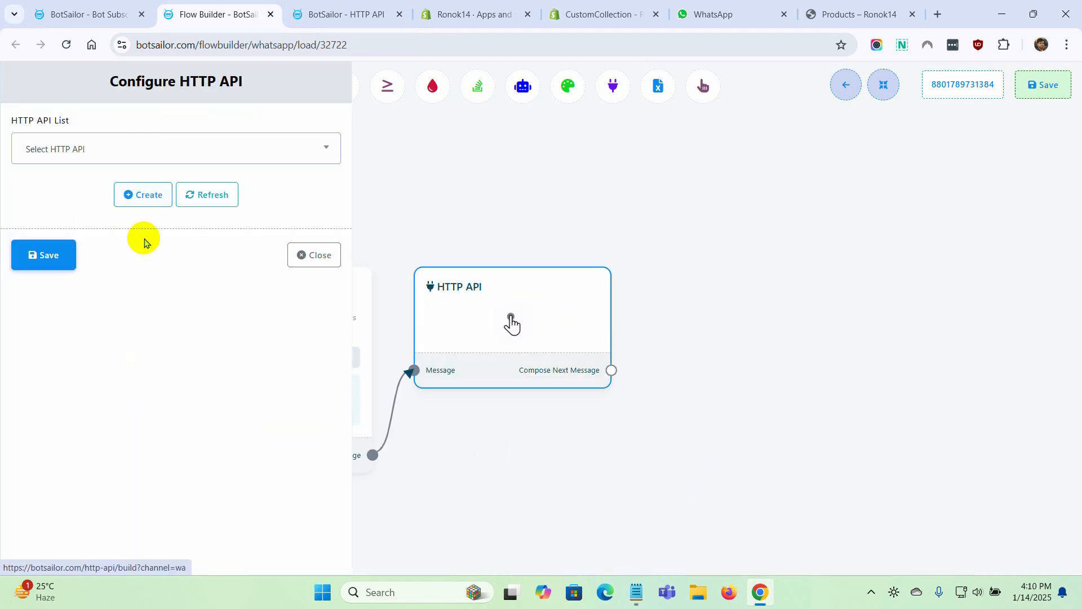
pyautogui.click(148, 197)
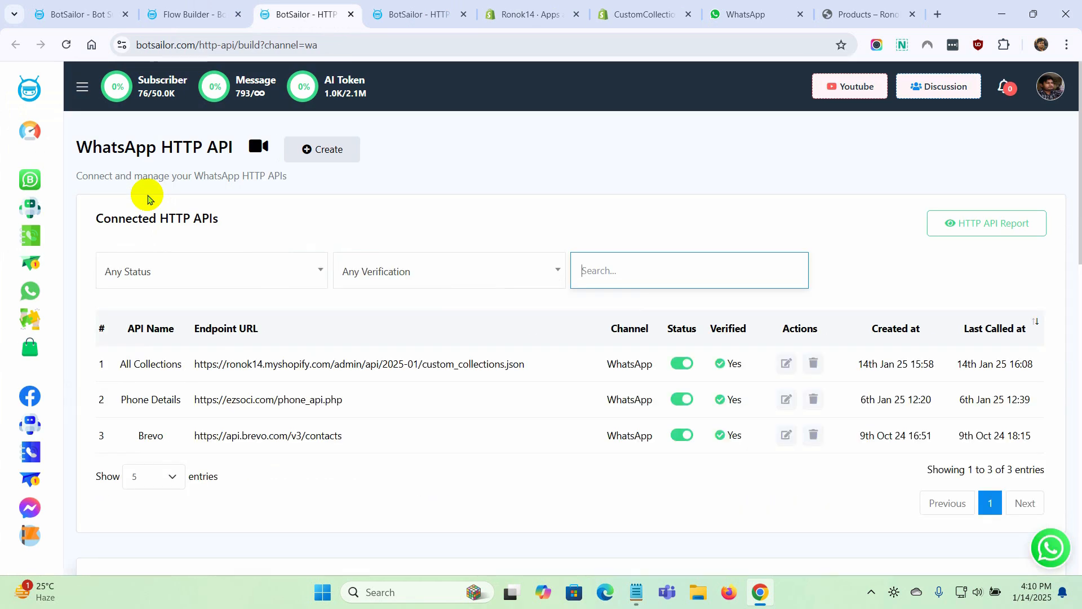
pyautogui.click(332, 153)
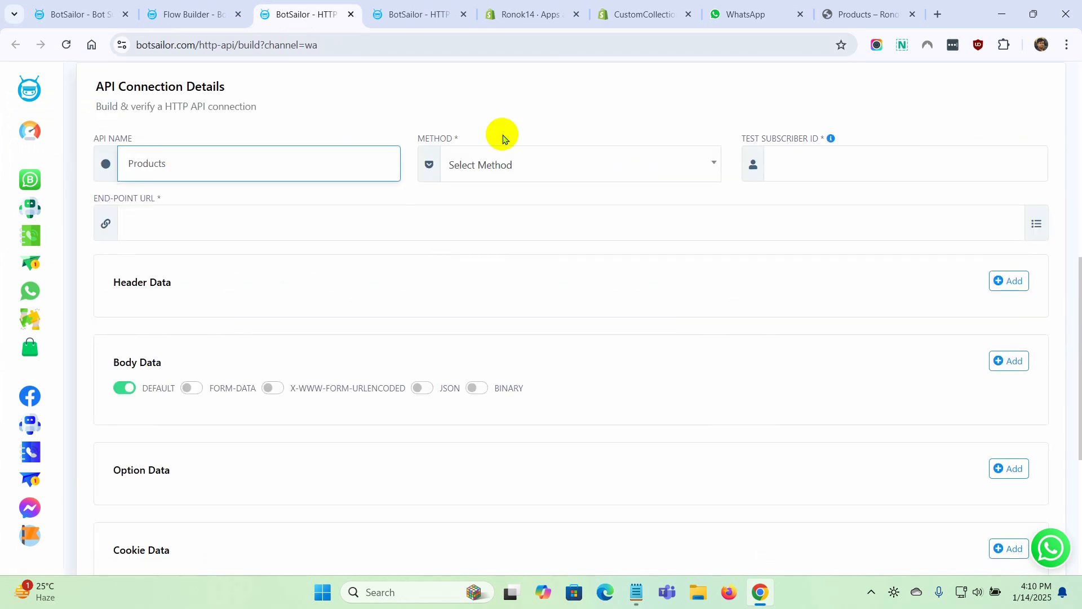
pyautogui.click(544, 165)
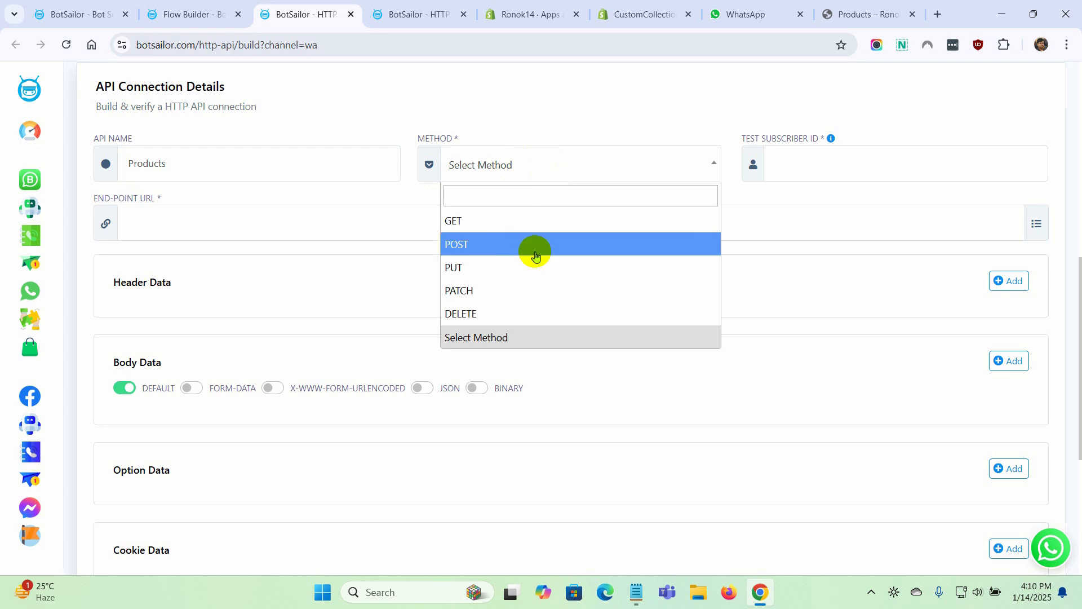
pyautogui.click(524, 221)
pyautogui.press('super+v')
pyautogui.click(848, 332)
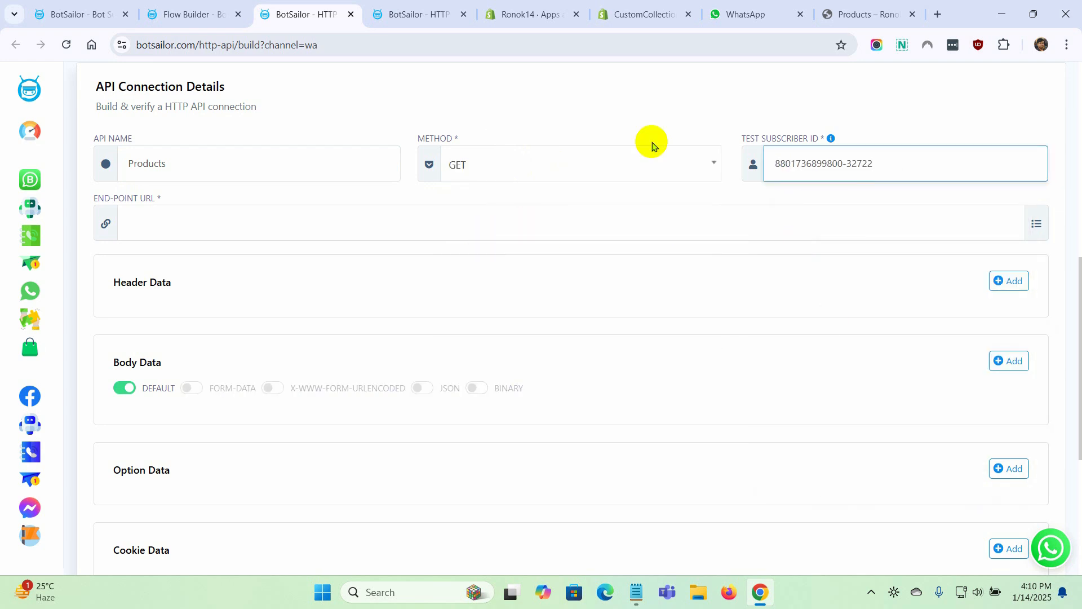
# Look up the Collection resource in Shopify's REST Admin API docs for the endpoint listing a collection's products
pyautogui.click(201, 222)
pyautogui.hotkey('ctrl', '6')
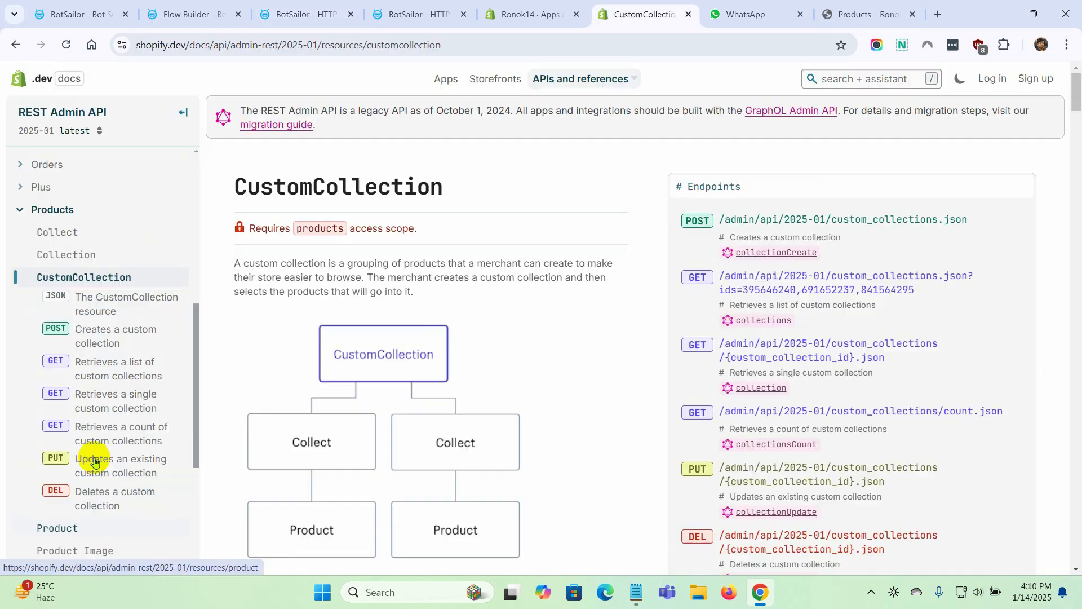
pyautogui.click(79, 185)
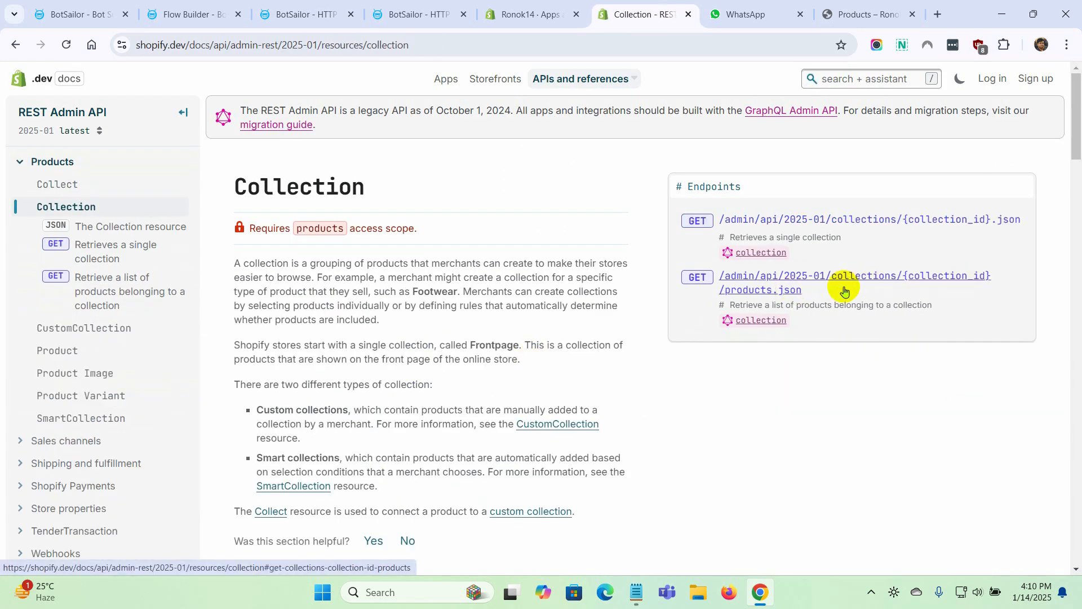
pyautogui.click(637, 592)
pyautogui.scroll(1, 109, 362)
pyautogui.tripleClick(147, 311)
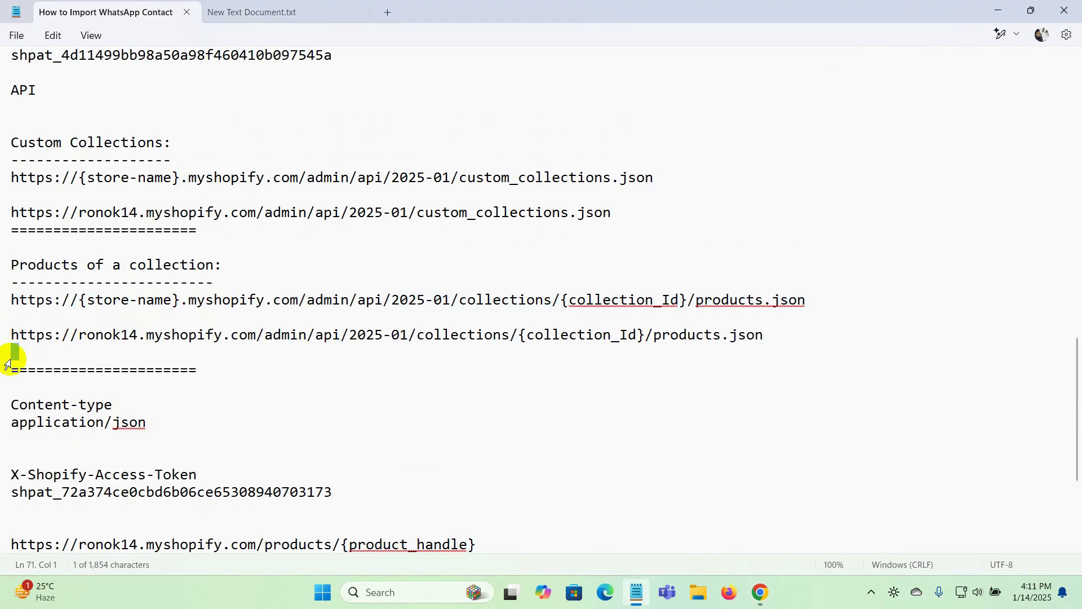
pyautogui.tripleClick(13, 337)
pyautogui.hotkey('ctrl', 'c')
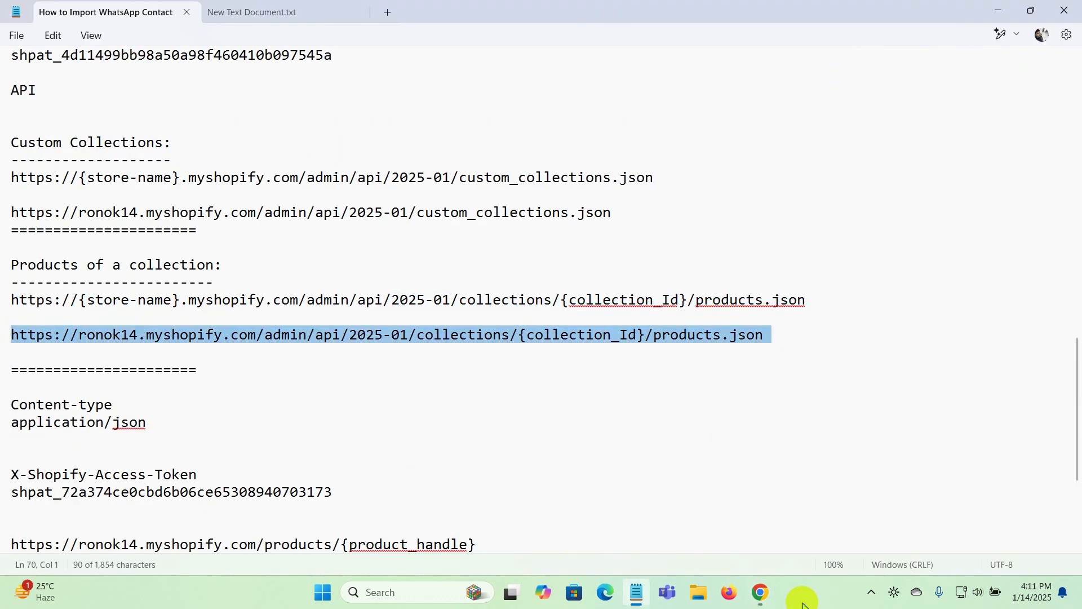
pyautogui.click(759, 591)
pyautogui.click(304, 14)
pyautogui.hotkey('ctrl', 'v')
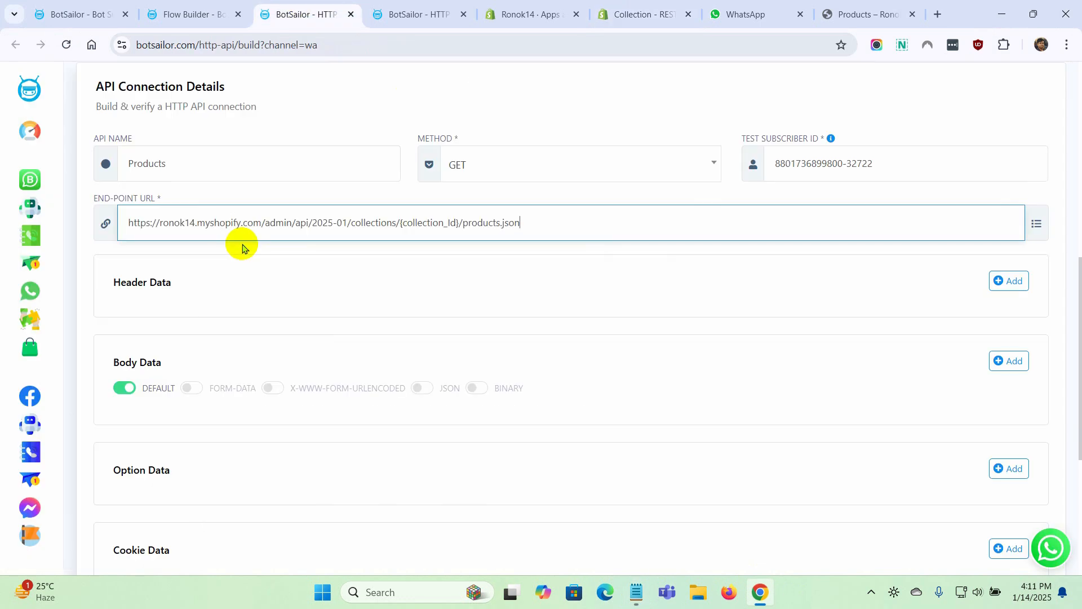
pyautogui.click(463, 14)
# Replace the {collection_Id} placeholder in the end-point URL with the #Selected_Collection_Id# variable
pyautogui.click(451, 324)
pyautogui.moveTo(400, 223); pyautogui.dragTo(436, 226)
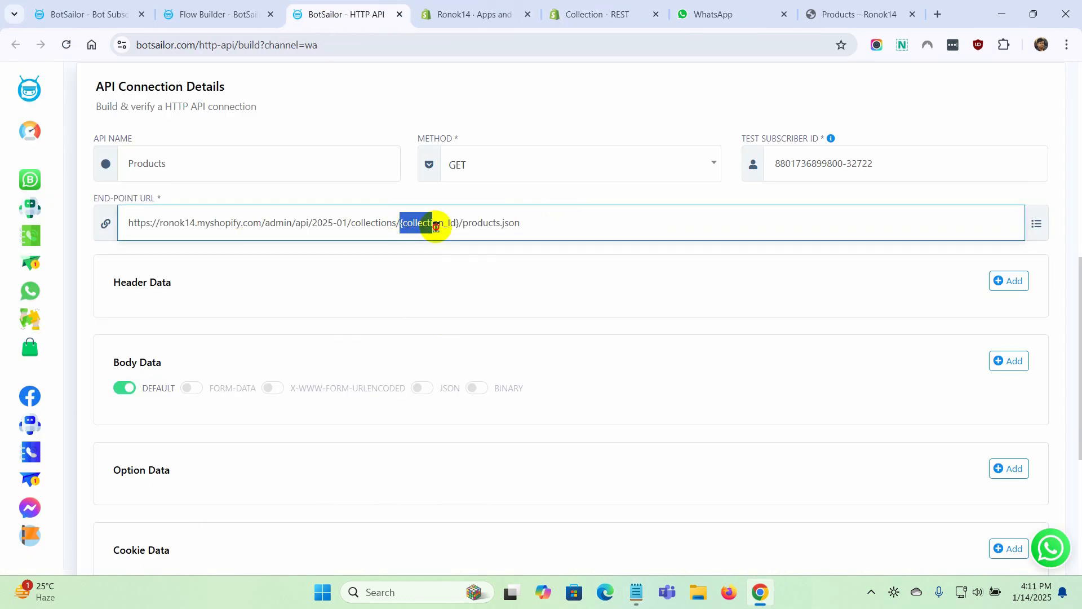
pyautogui.click(1036, 223)
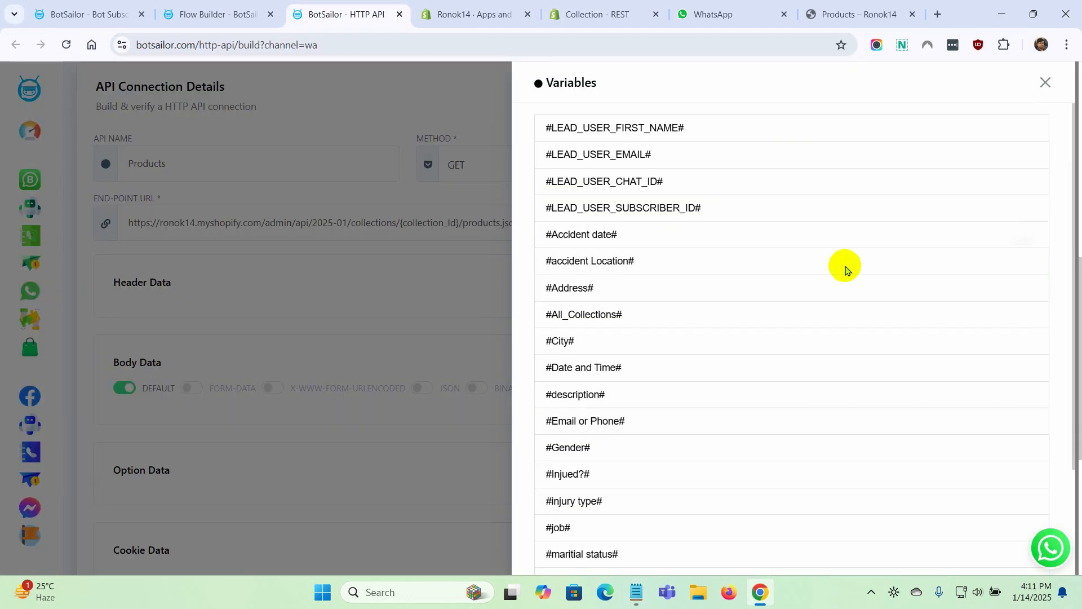
pyautogui.scroll(-2, 650, 371)
pyautogui.click(1023, 528)
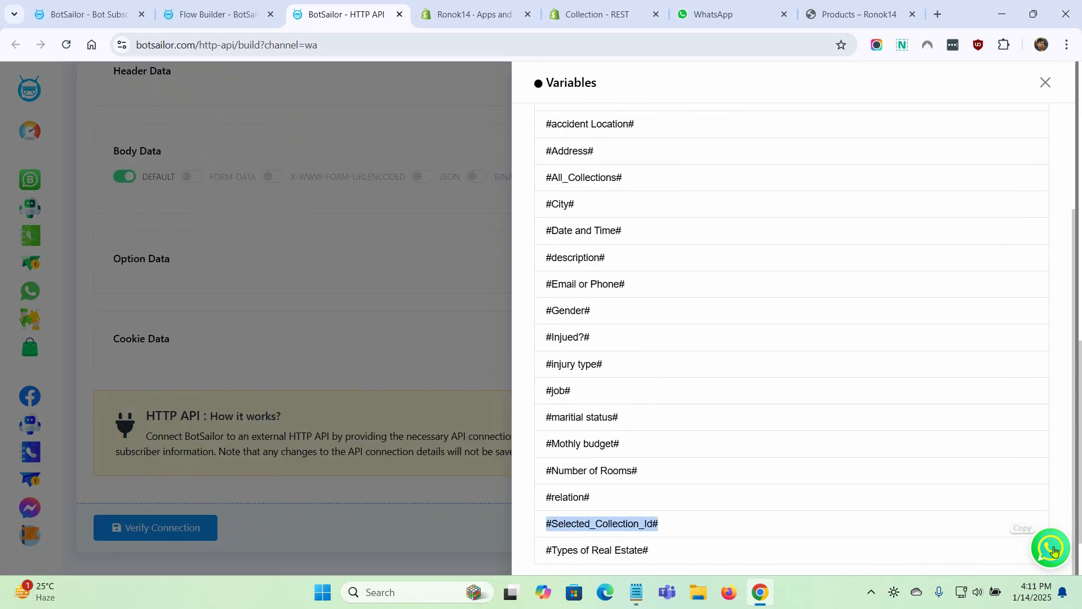
pyautogui.click(1045, 84)
pyautogui.scroll(5, 662, 309)
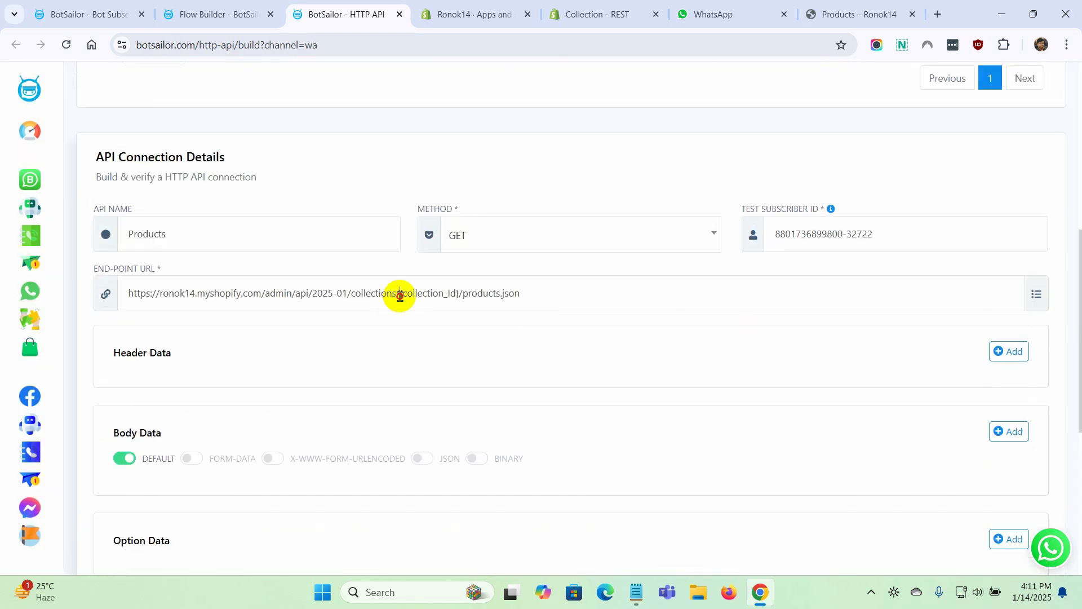
pyautogui.moveTo(398, 295); pyautogui.dragTo(459, 295)
pyautogui.hotkey('ctrl', 'v')
pyautogui.click(495, 322)
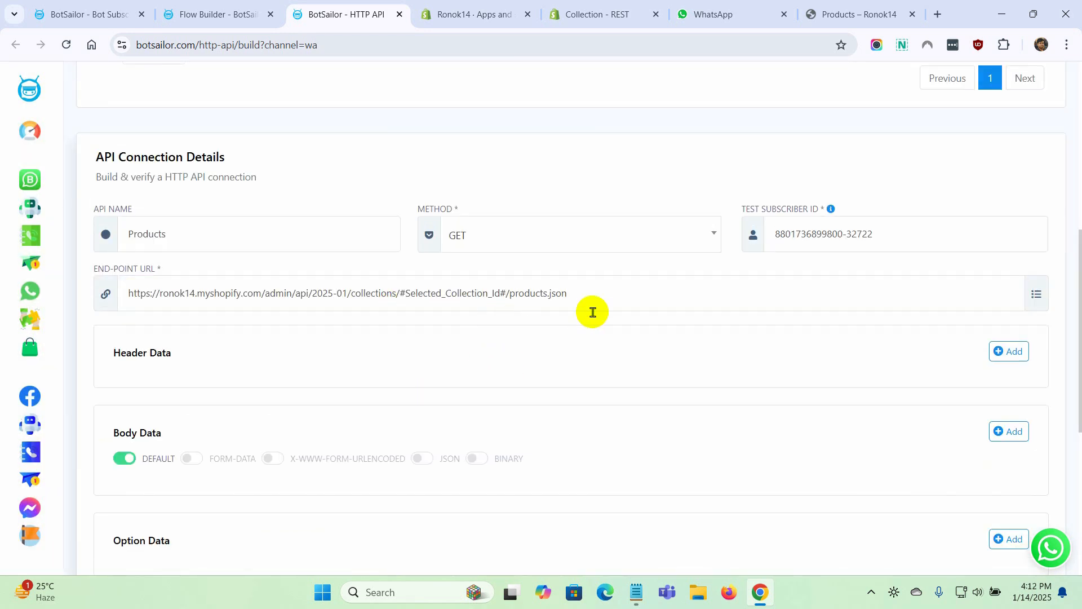
# Add a header row to the Products API and set its key to Content-type, copied from the notes
pyautogui.scroll(-1, 395, 319)
pyautogui.click(1008, 275)
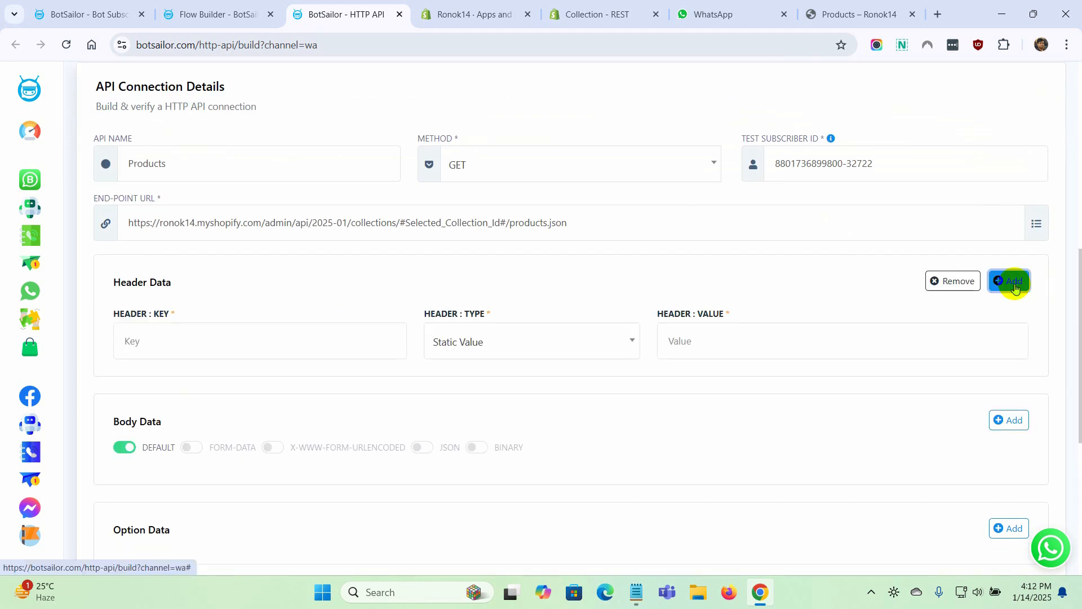
pyautogui.click(192, 345)
pyautogui.click(636, 593)
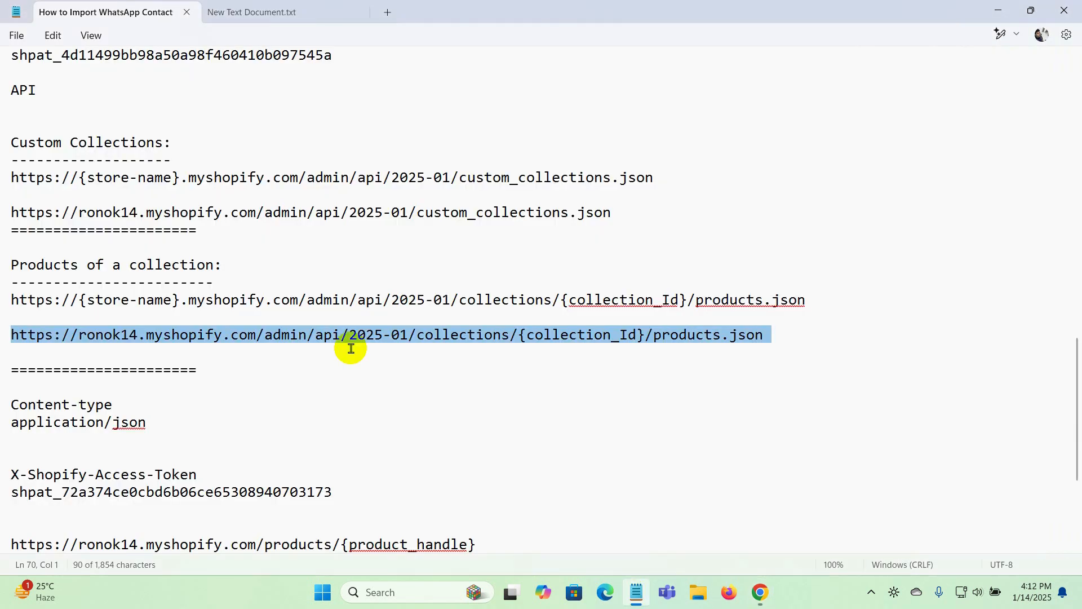
pyautogui.scroll(-2, 153, 338)
pyautogui.moveTo(141, 301); pyautogui.dragTo(1, 307)
pyautogui.hotkey('ctrl', 'c')
pyautogui.hotkey('alt', 'Tab')
pyautogui.hotkey('ctrl', 'v')
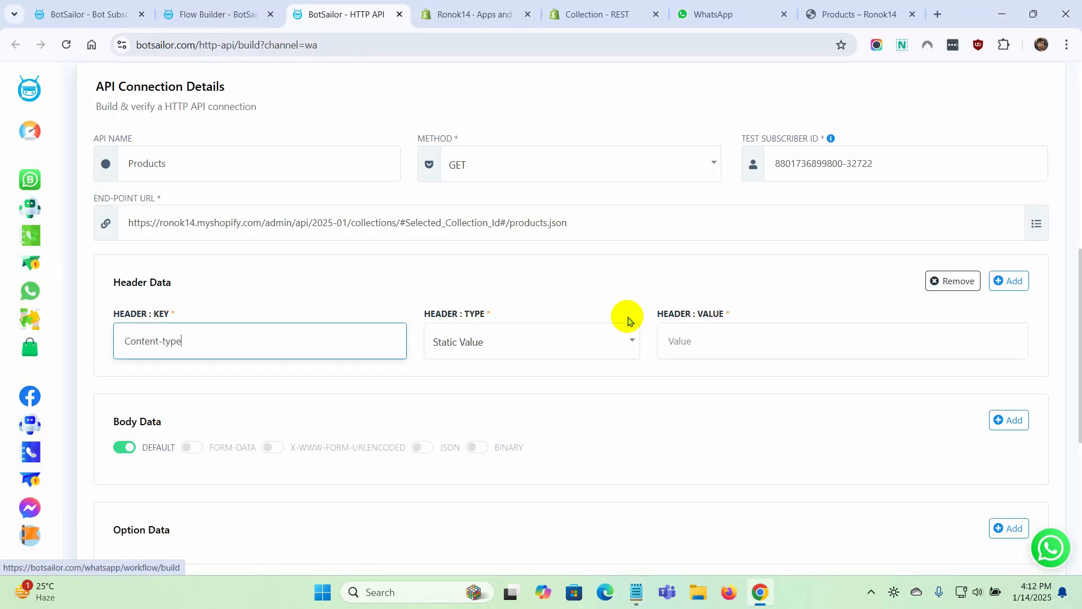
# Set the Content-type header's value to application/json, copied from the notes
pyautogui.click(737, 341)
pyautogui.hotkey('alt', 'Tab')
pyautogui.moveTo(147, 318); pyautogui.dragTo(29, 324)
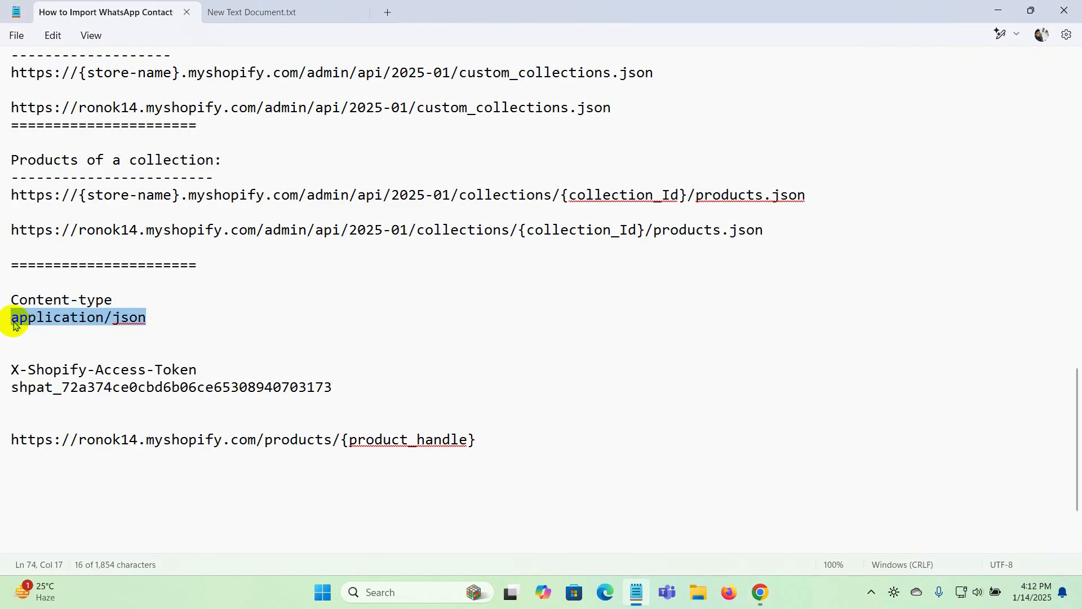
pyautogui.hotkey('ctrl', 'c')
pyautogui.hotkey('alt', 'Tab')
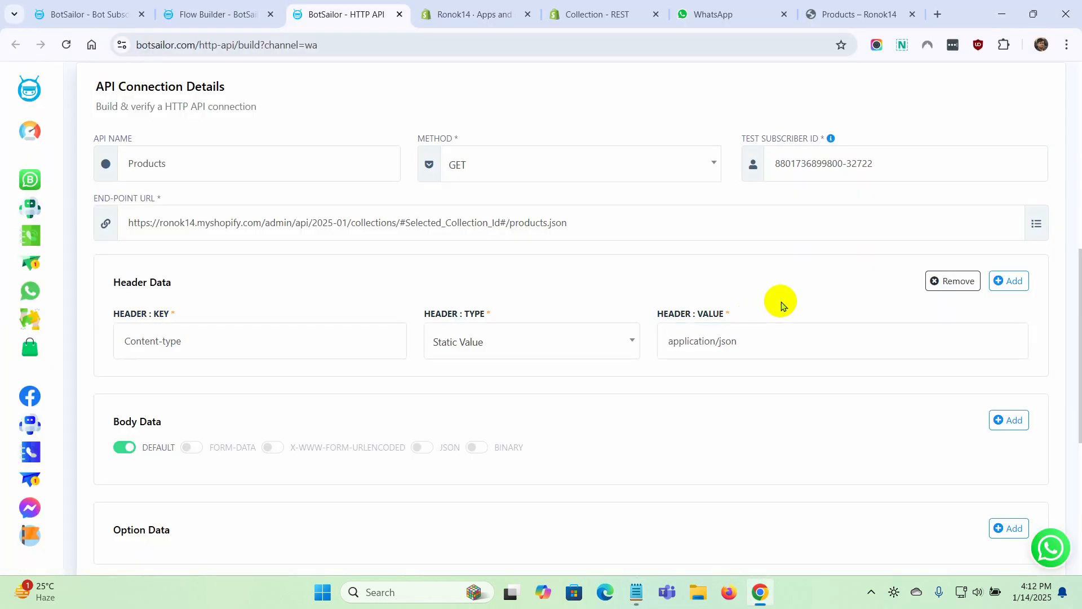
# Add a second header row and set its key to X-Shopify-Access-Token, copied from the notes
pyautogui.click(1009, 280)
pyautogui.click(161, 402)
pyautogui.hotkey('alt', 'Tab')
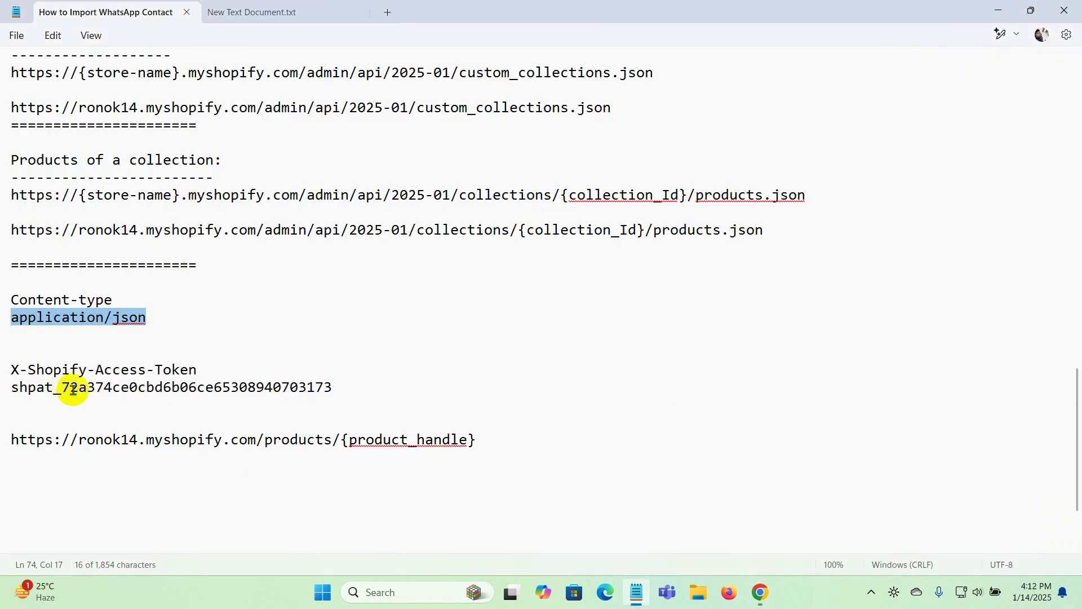
pyautogui.moveTo(199, 370); pyautogui.dragTo(17, 374)
pyautogui.hotkey('ctrl', 'c')
pyautogui.hotkey('alt', 'Tab')
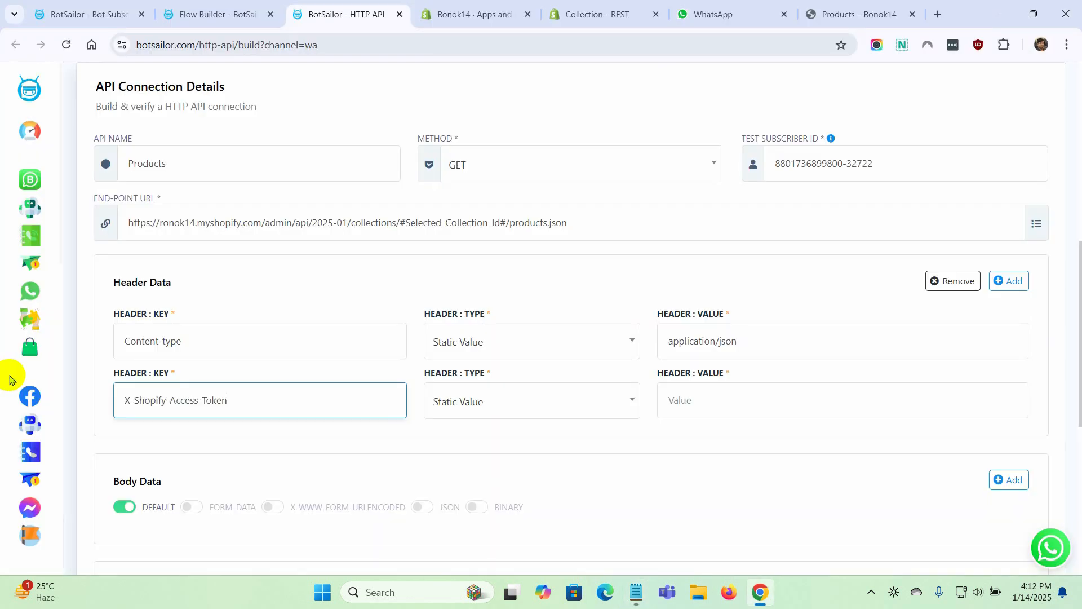
# Paste the Shopify access token from the notes as the X-Shopify-Access-Token header's value
pyautogui.click(701, 393)
pyautogui.hotkey('alt', 'Tab')
pyautogui.moveTo(334, 386); pyautogui.dragTo(5, 390)
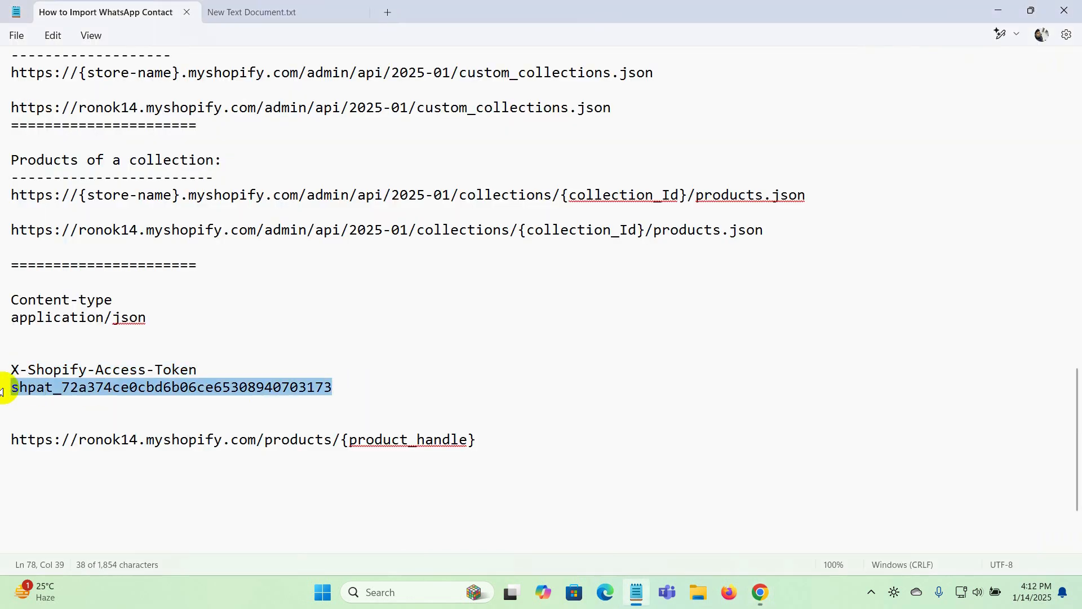
pyautogui.hotkey('ctrl', 'c')
pyautogui.hotkey('alt', 'Tab')
# Verify the Products API connection and go to its response data section
pyautogui.scroll(-7, 447, 459)
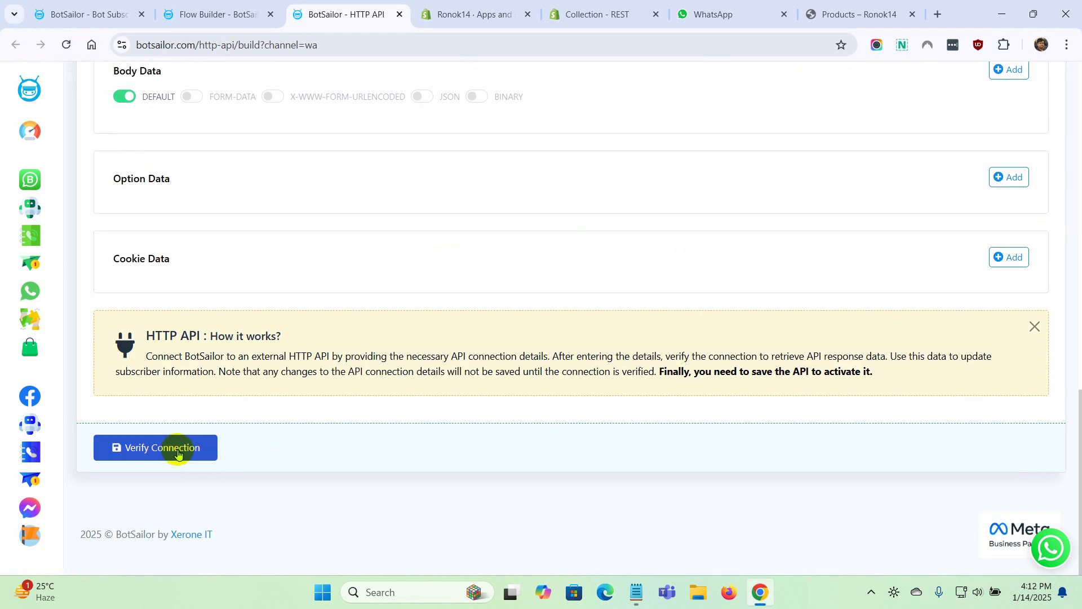
pyautogui.click(178, 454)
pyautogui.scroll(-2, 693, 439)
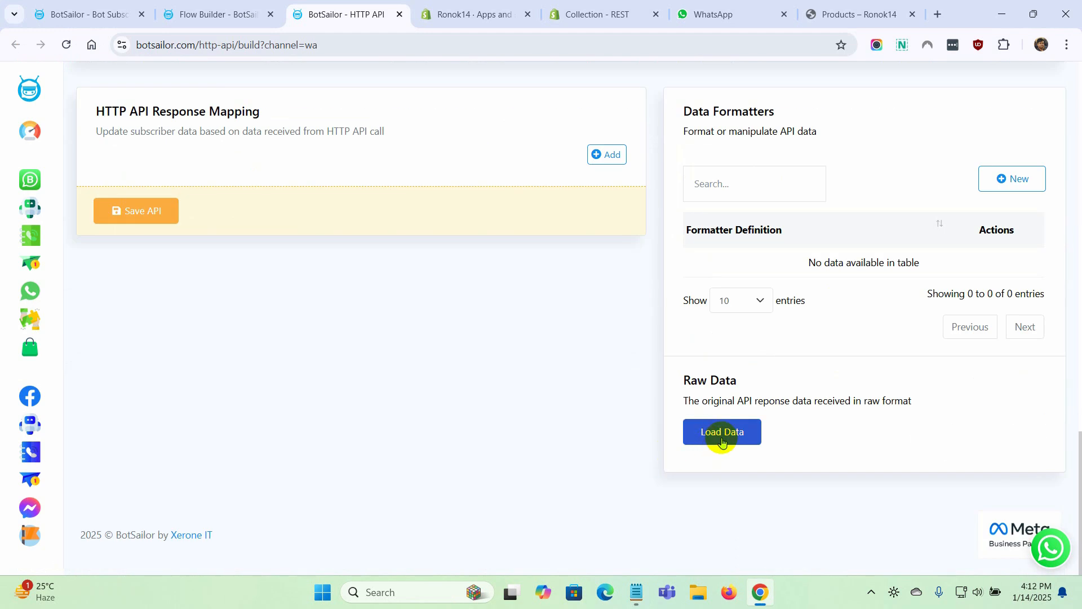
# Load the Products API's raw response data and look over its structure
pyautogui.click(720, 431)
pyautogui.scroll(-3, 570, 465)
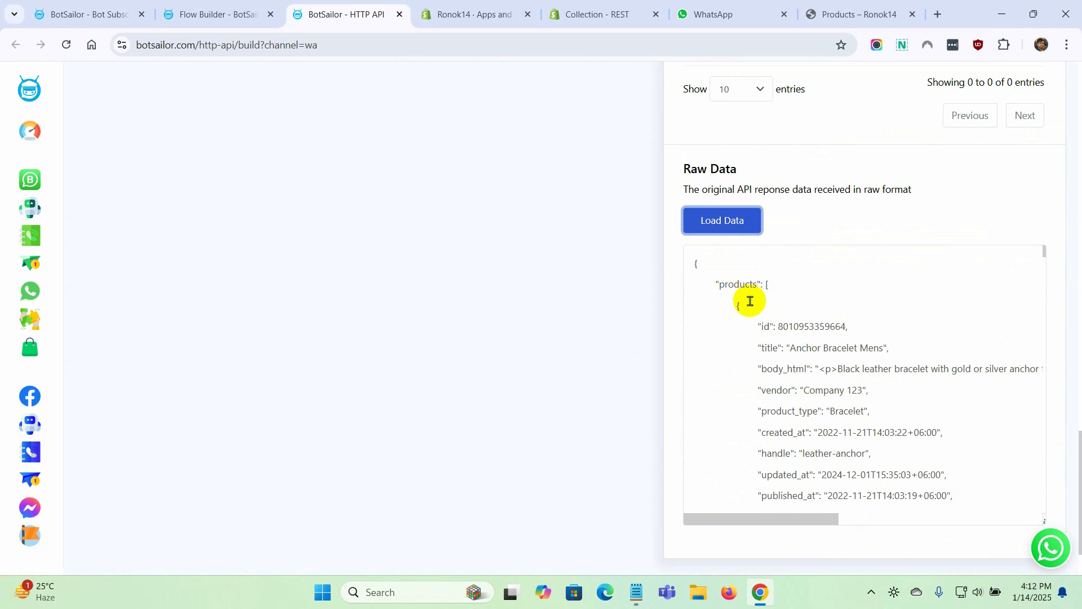
pyautogui.scroll(5, 239, 423)
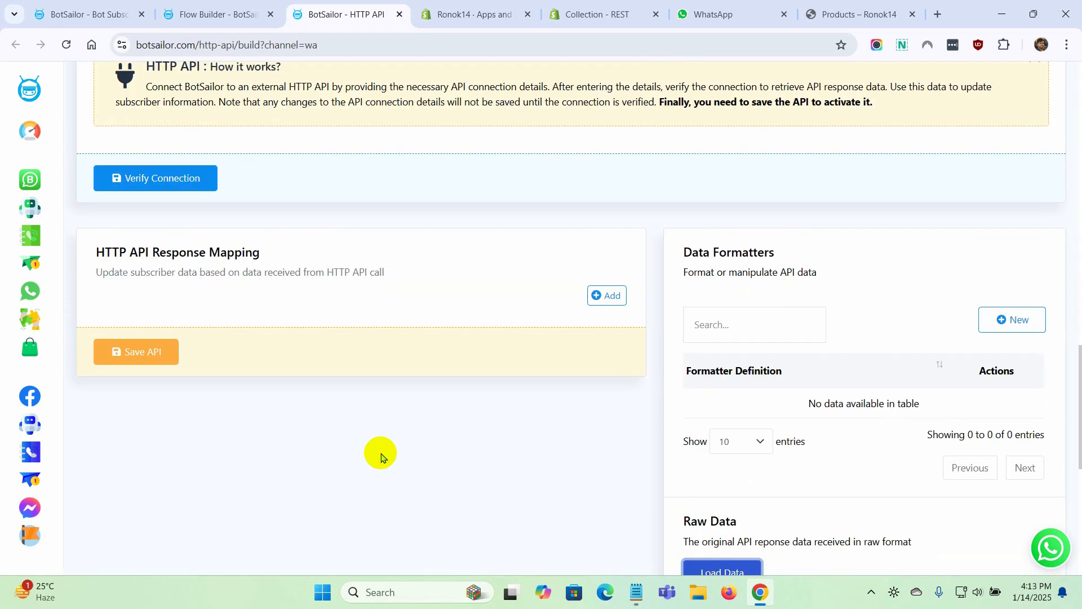
# Add a response mapping row and set its value to the [products] list
pyautogui.click(608, 295)
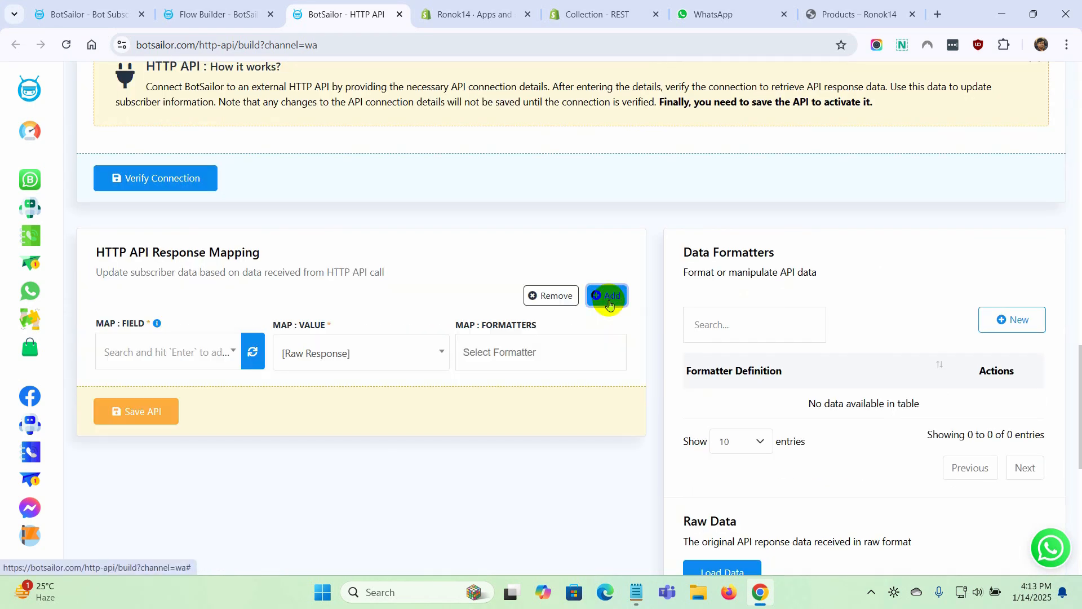
pyautogui.click(370, 353)
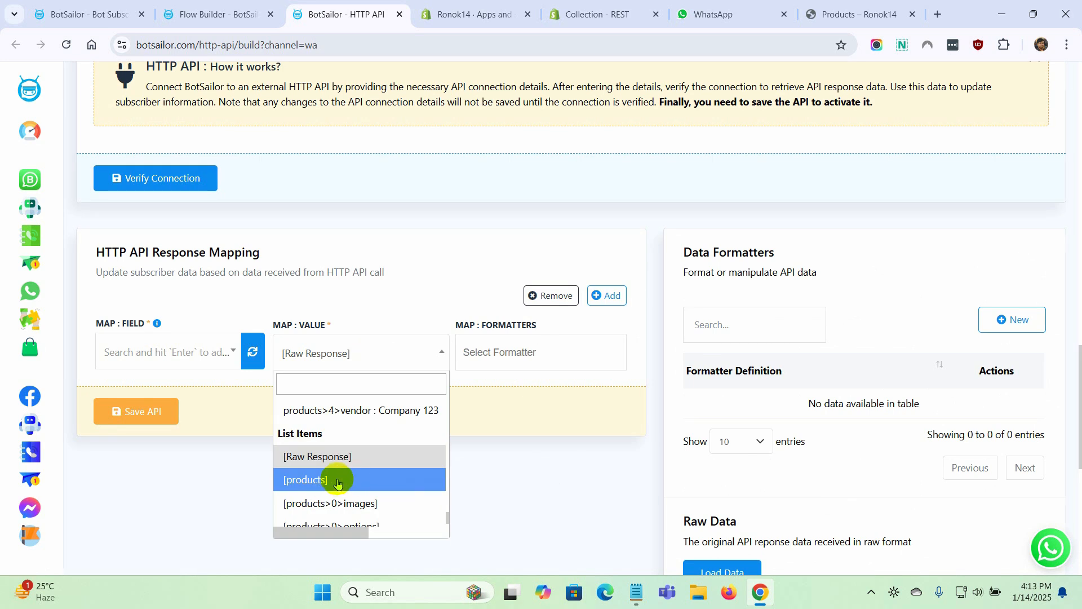
pyautogui.click(337, 483)
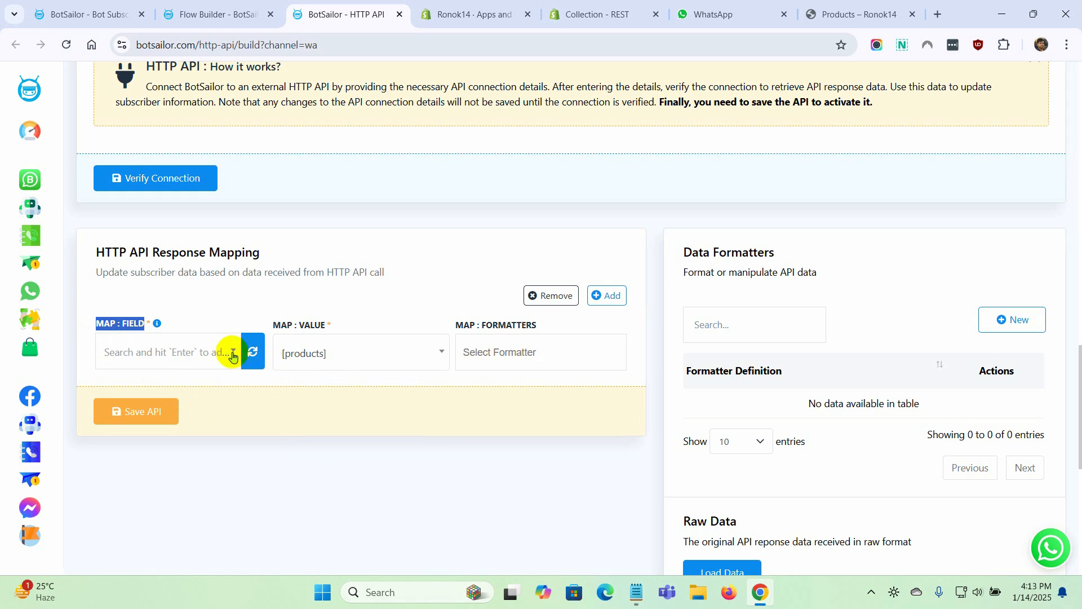
# Create a WhatsApp subscriber custom field named Products with reply type Text in the Subscriber Manager
pyautogui.click(113, 15)
pyautogui.click(530, 149)
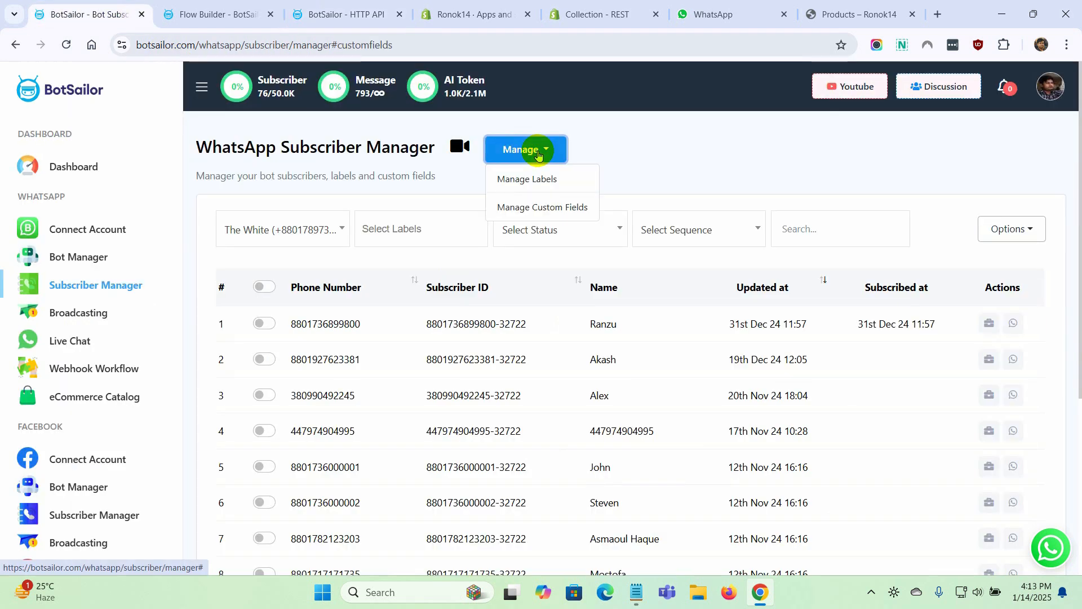
pyautogui.click(536, 206)
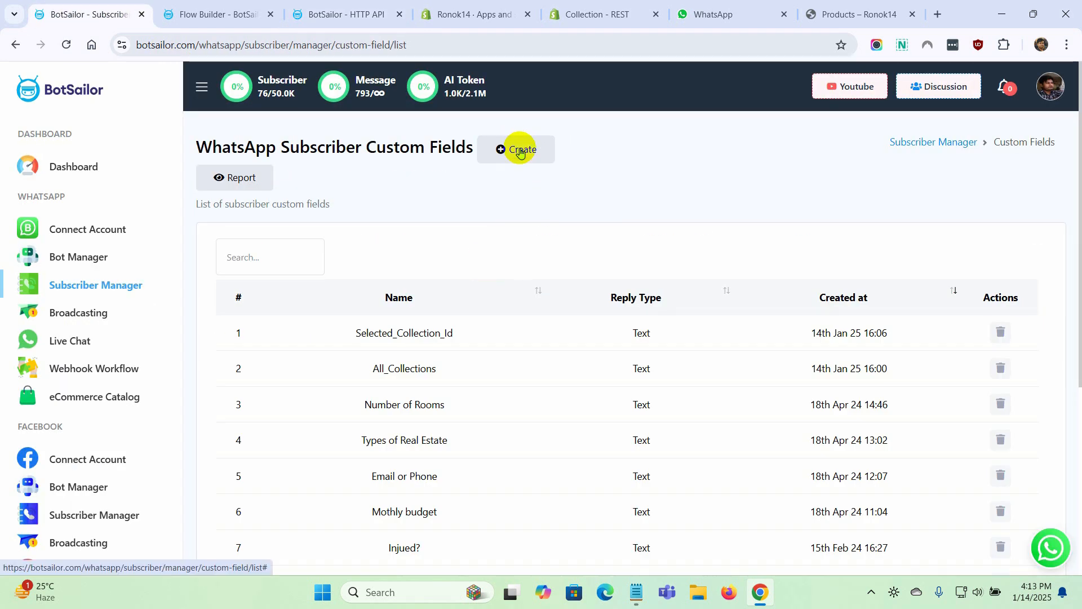
pyautogui.click(515, 148)
pyautogui.click(417, 167)
pyautogui.write('Products')
pyautogui.click(419, 227)
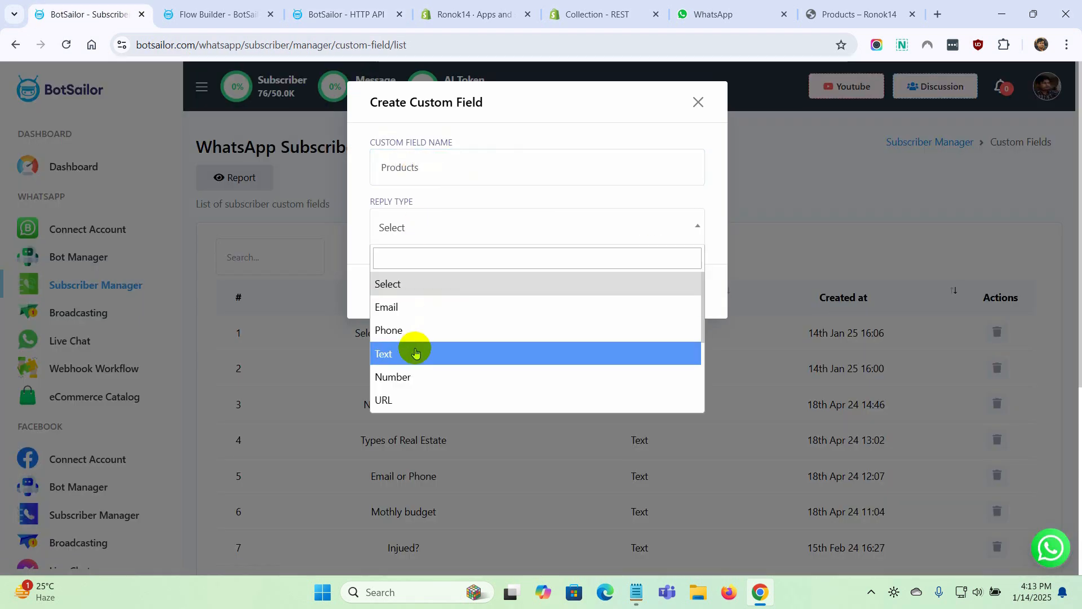
pyautogui.click(411, 353)
pyautogui.click(403, 291)
pyautogui.click(698, 102)
# Map the [products] response value to the Products custom field and save the HTTP API
pyautogui.click(344, 15)
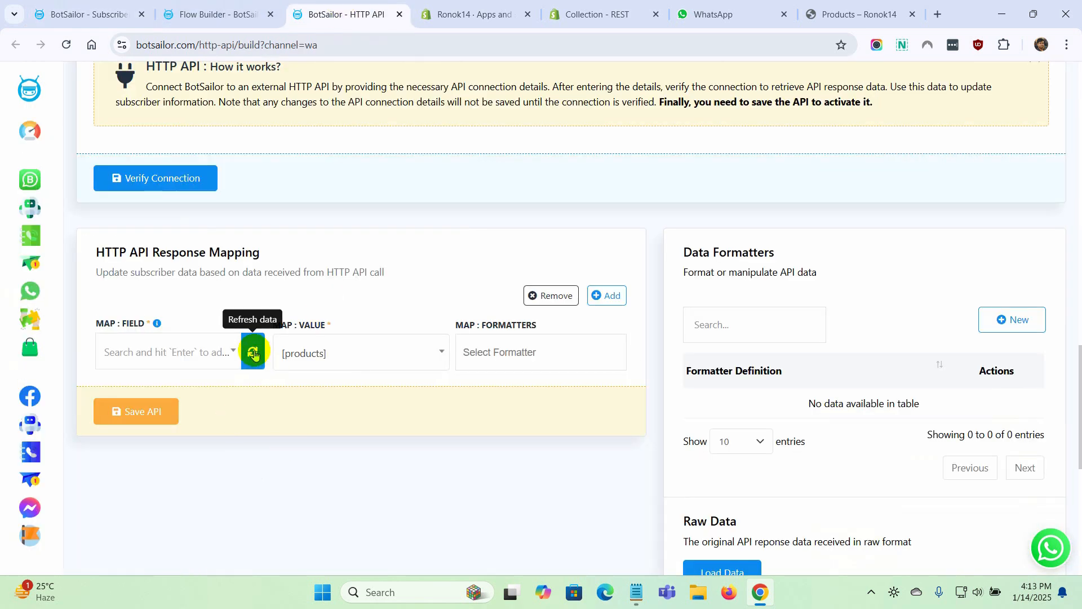
pyautogui.click(233, 355)
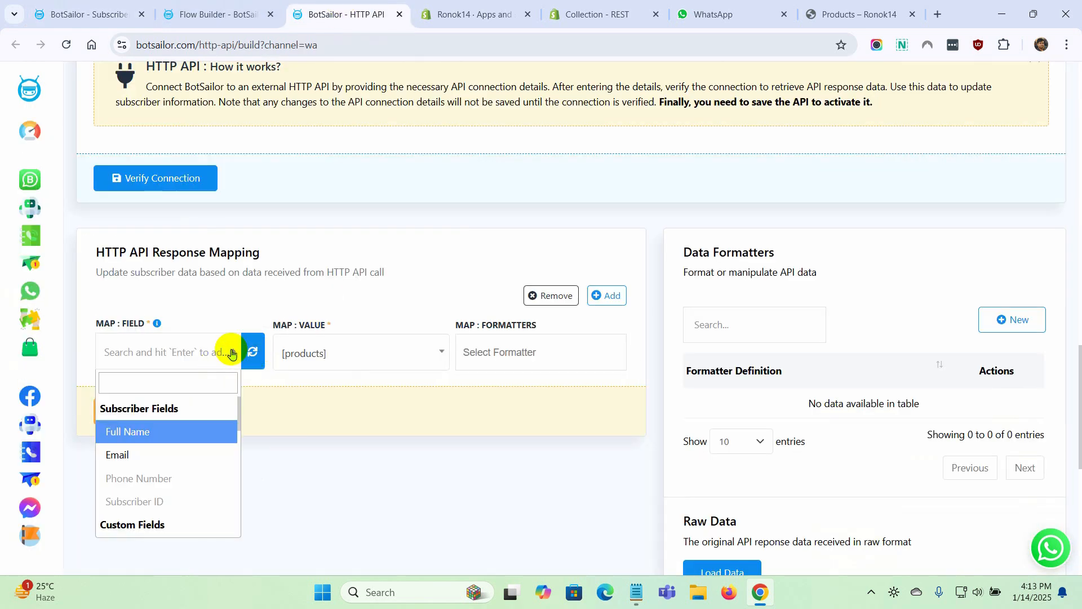
pyautogui.scroll(-5, 145, 490)
pyautogui.click(141, 475)
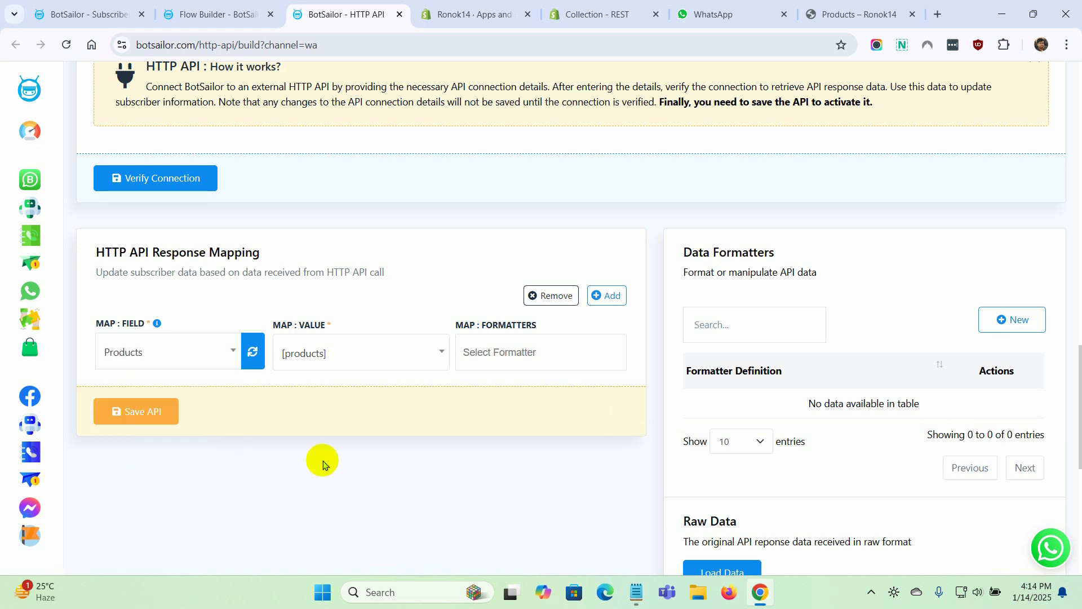
pyautogui.click(149, 422)
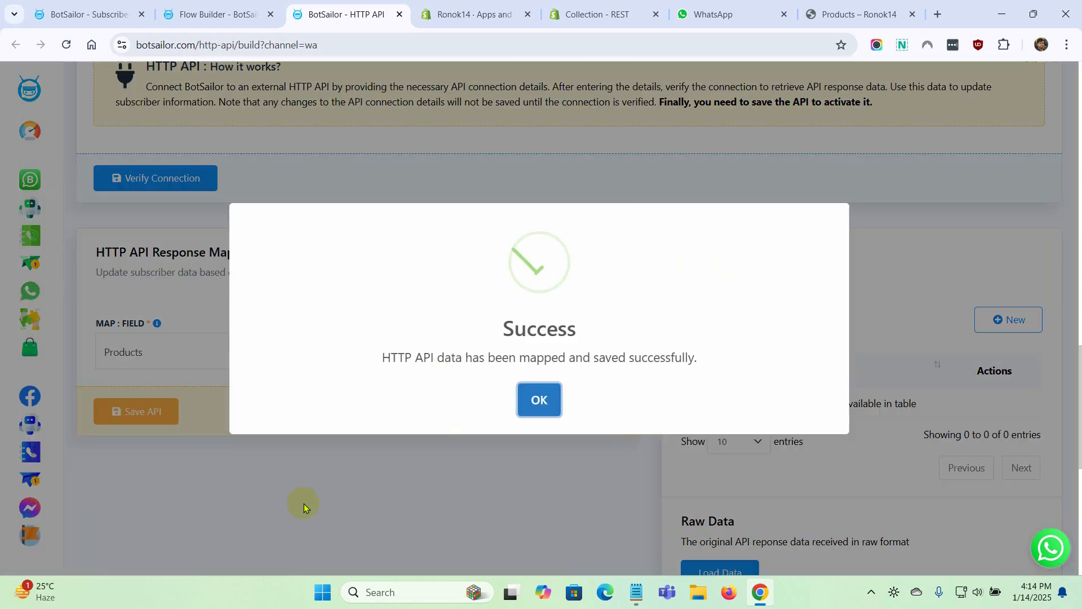
pyautogui.click(539, 400)
# In the Flow Builder, refresh the HTTP API list, assign Products : GET to the new HTTP API node and save it
pyautogui.click(225, 15)
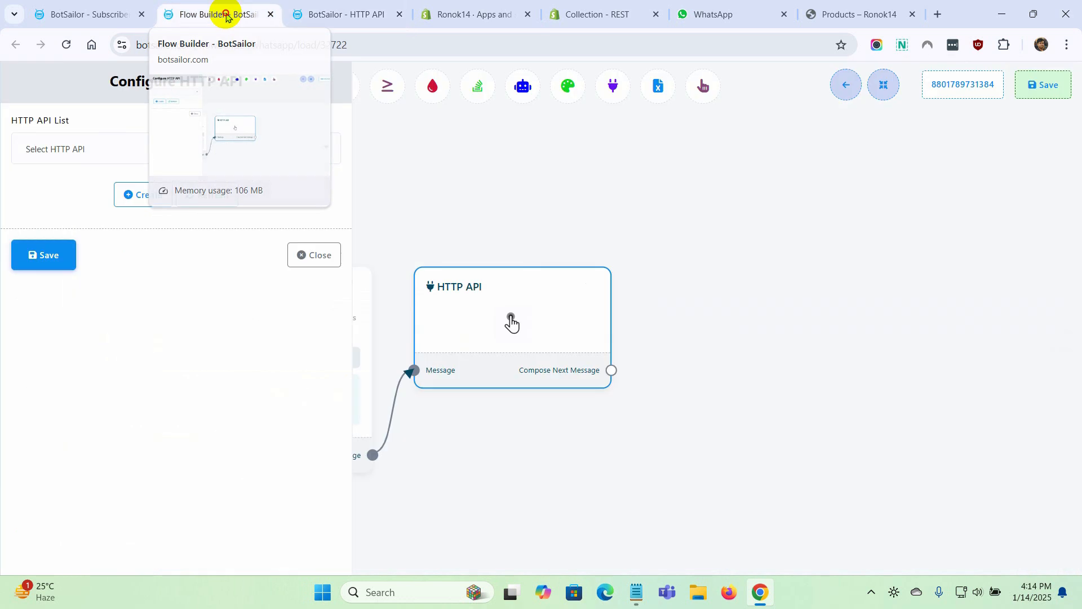
pyautogui.click(215, 200)
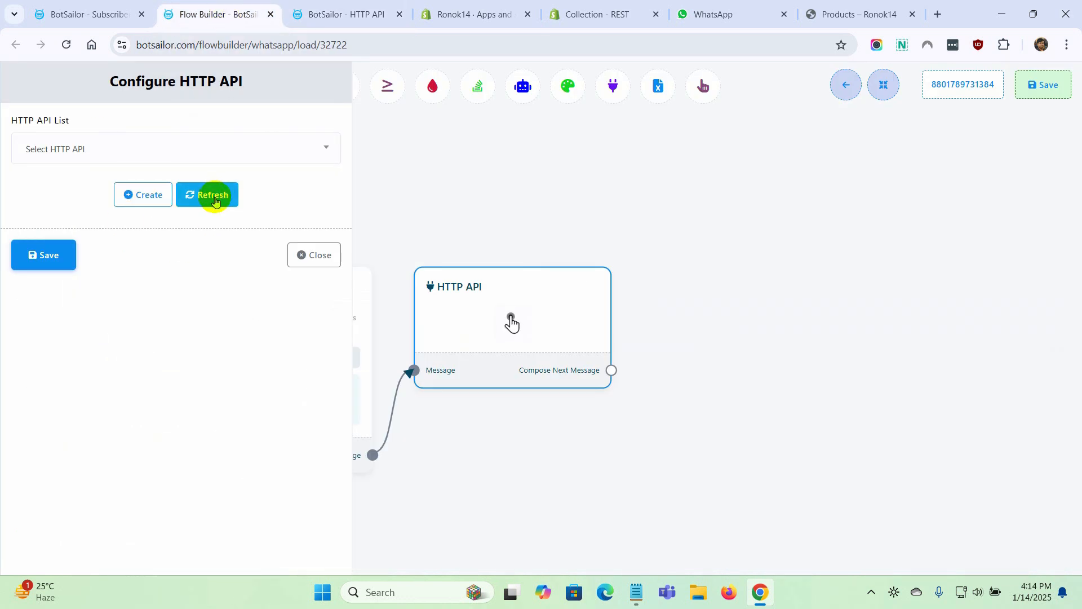
pyautogui.click(232, 147)
pyautogui.click(43, 243)
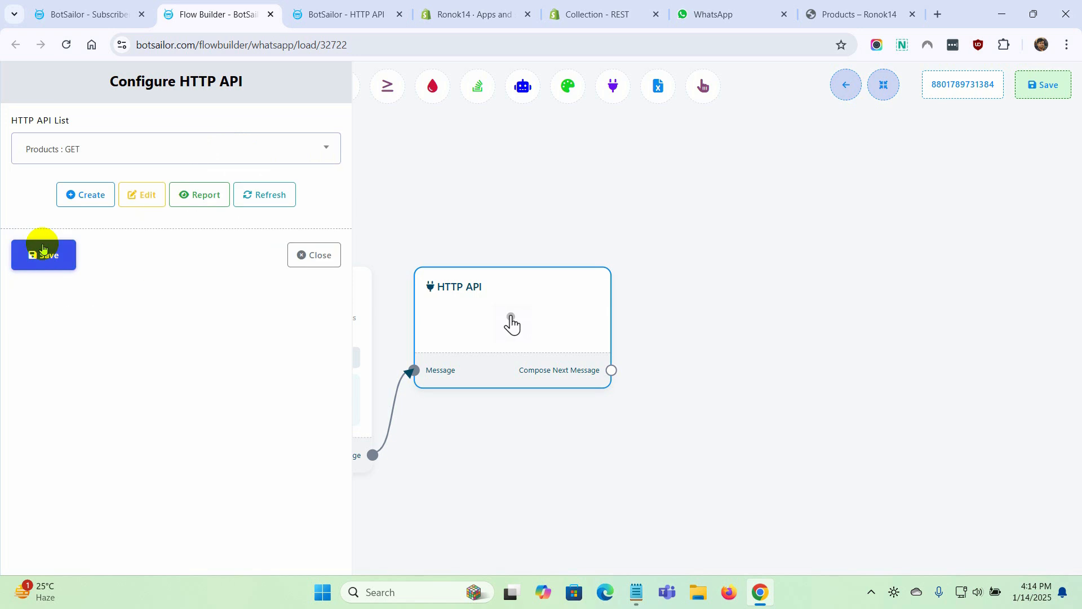
# Connect a new Interactive message after the Products HTTP API node and open its configuration
pyautogui.moveTo(578, 389); pyautogui.dragTo(623, 281)
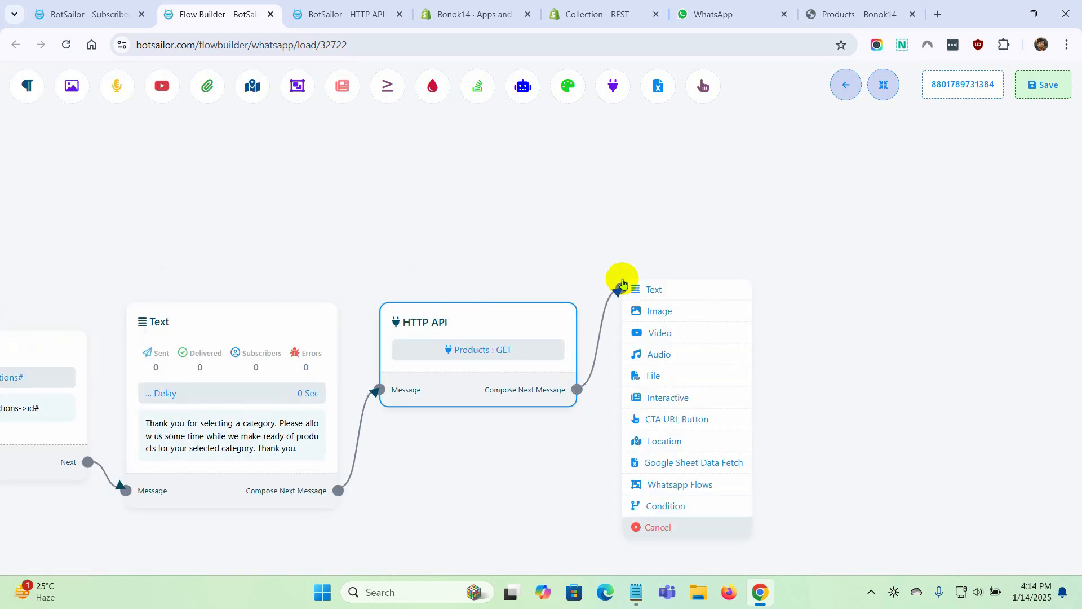
pyautogui.click(667, 399)
pyautogui.click(741, 350)
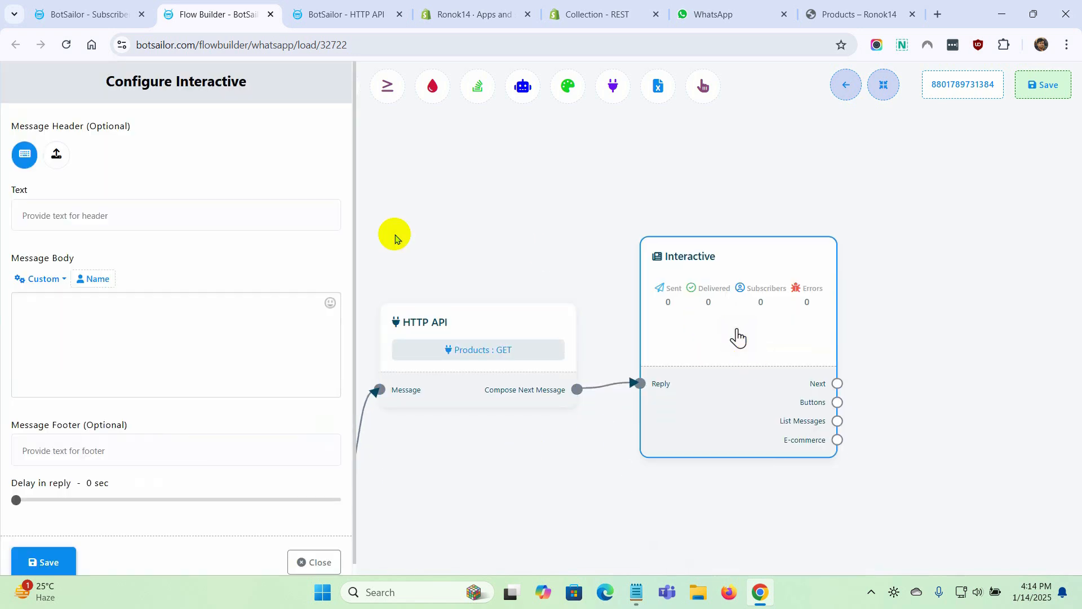
# Save header "Your Products List Below" and body "We have generated the list of products for your selected category. Please click on the button below to see the list of products. Thank you."
pyautogui.click(167, 219)
pyautogui.write('Your Products List Below')
pyautogui.click(97, 324)
pyautogui.write('We have ')
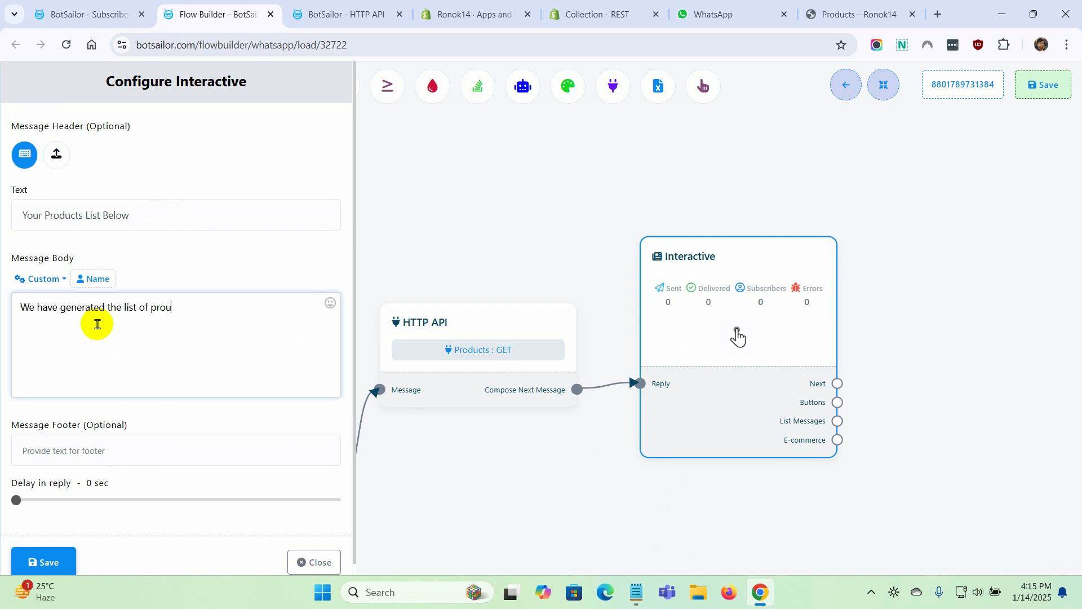
pyautogui.write('generated the list of products for your selected category. Please click on the button below to see the list of products.')
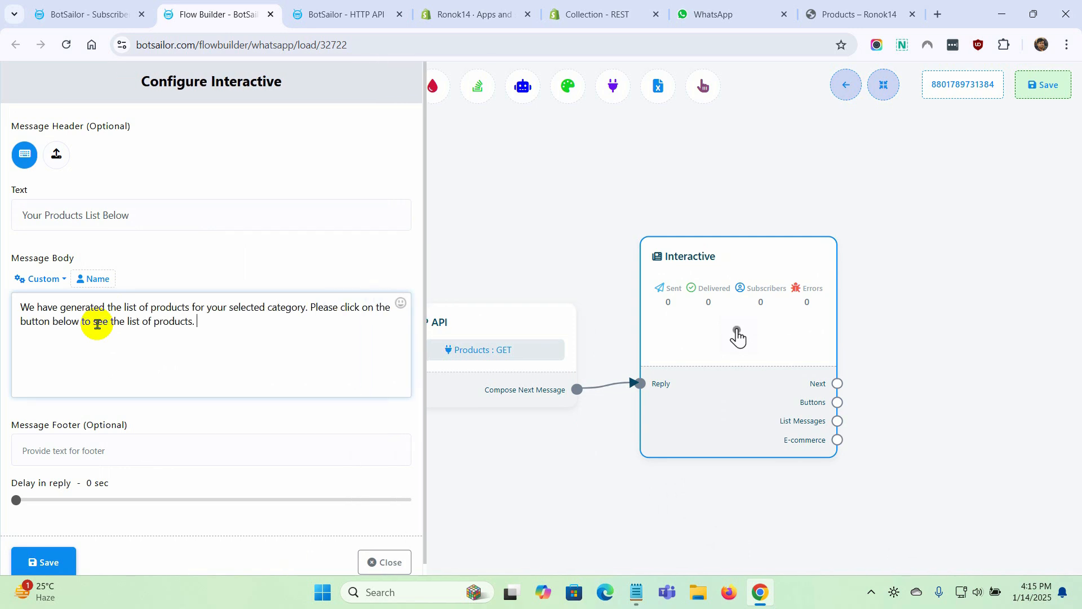
pyautogui.write('Thank you.')
pyautogui.click(41, 562)
# Attach a List Messages branch to the Interactive node and name its quick reply button Products
pyautogui.moveTo(535, 464)
pyautogui.mouseDown()
pyautogui.moveTo(569, 364)
pyautogui.moveTo(591, 222)
pyautogui.mouseUp()
pyautogui.click(490, 299)
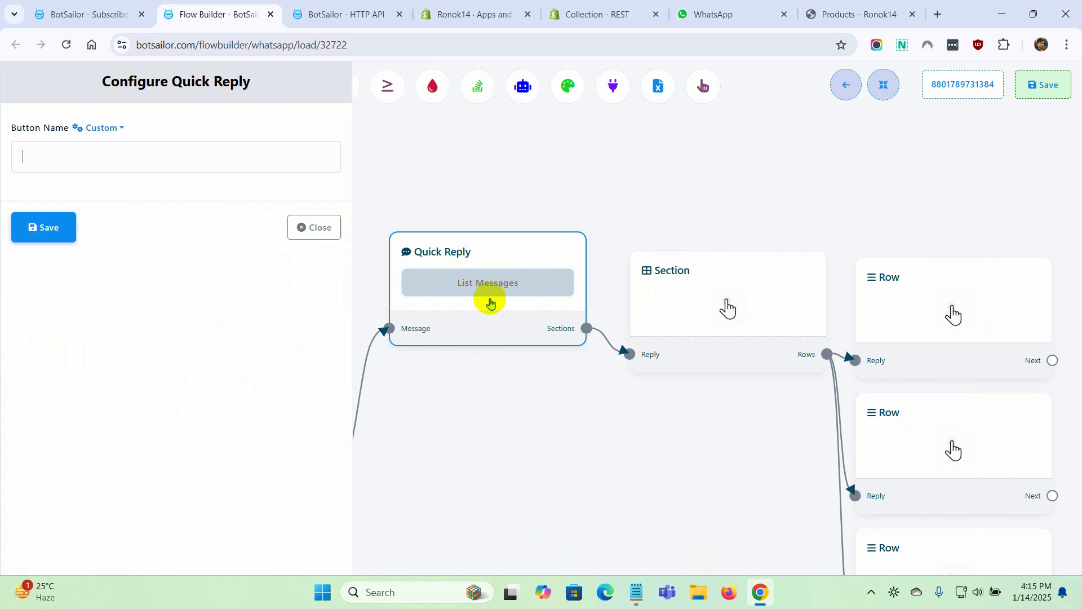
pyautogui.write('Proeducts')
pyautogui.press('Return')
# Title the section after the Products button "List of products" and save it
pyautogui.click(579, 302)
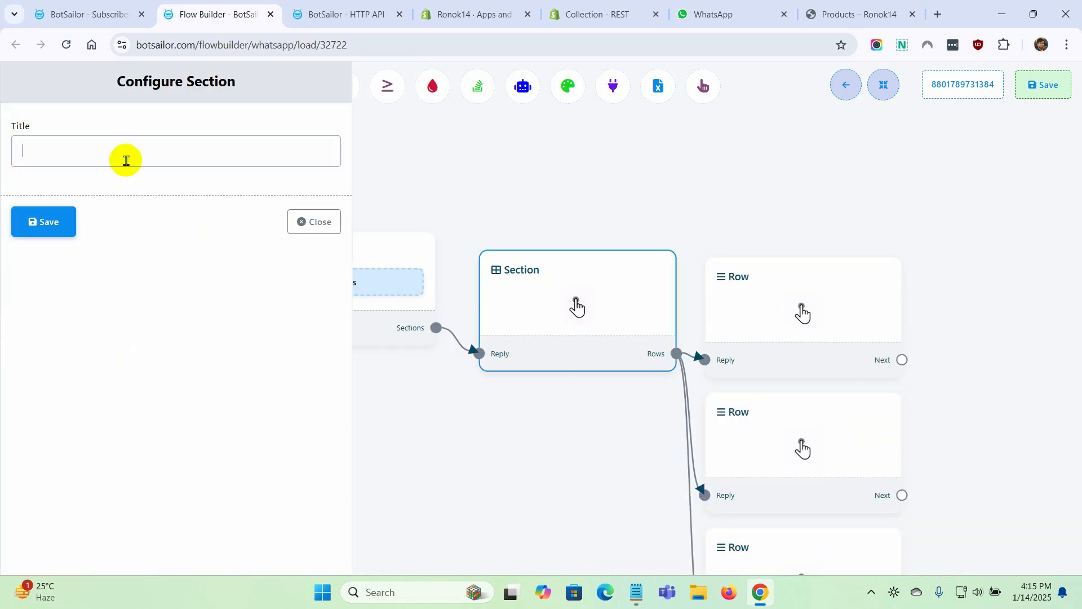
pyautogui.write('List of products')
pyautogui.press('Return')
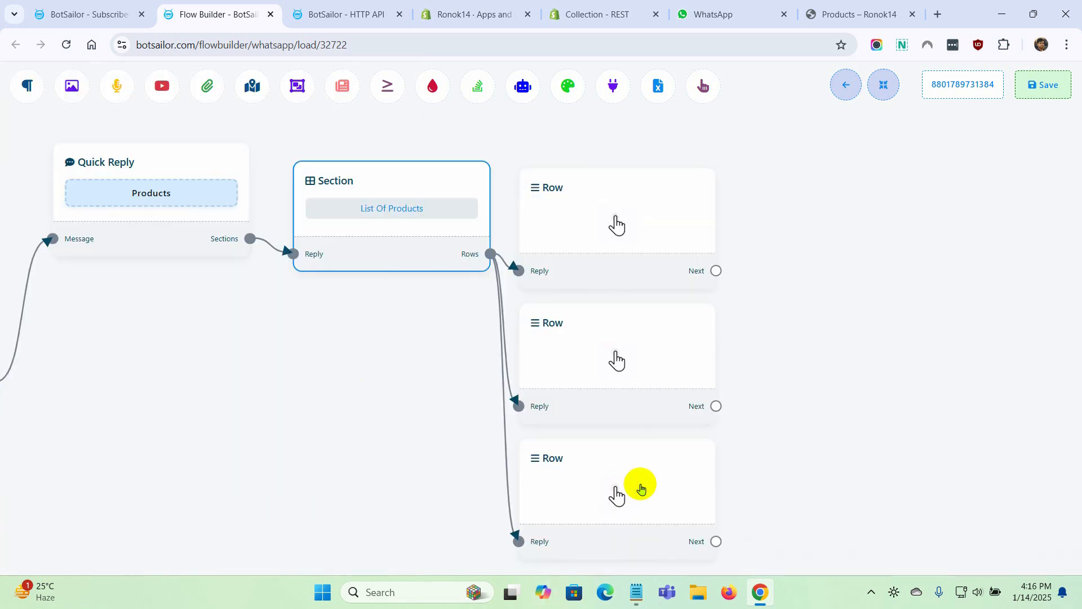
# Delete two of the section's three empty rows and reposition the remaining Row node beside the section
pyautogui.rightClick(640, 484)
pyautogui.click(655, 496)
pyautogui.rightClick(611, 358)
pyautogui.click(630, 390)
pyautogui.moveTo(599, 336); pyautogui.dragTo(584, 440)
# Set the remaining row's generation method to Dynamic with Products as its custom field for dynamic rows
pyautogui.click(603, 322)
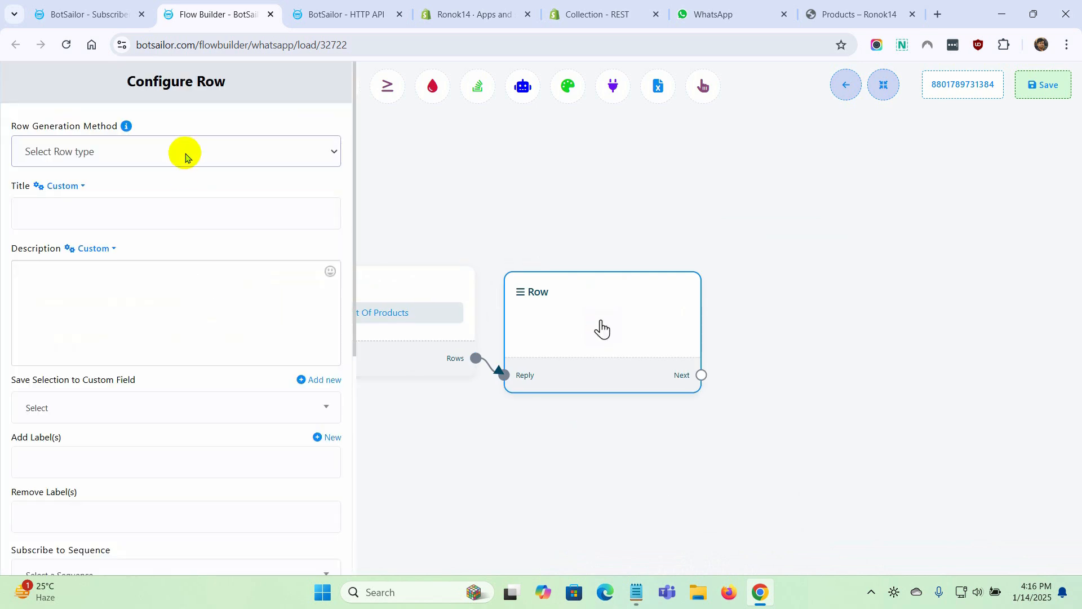
pyautogui.click(185, 152)
pyautogui.click(120, 213)
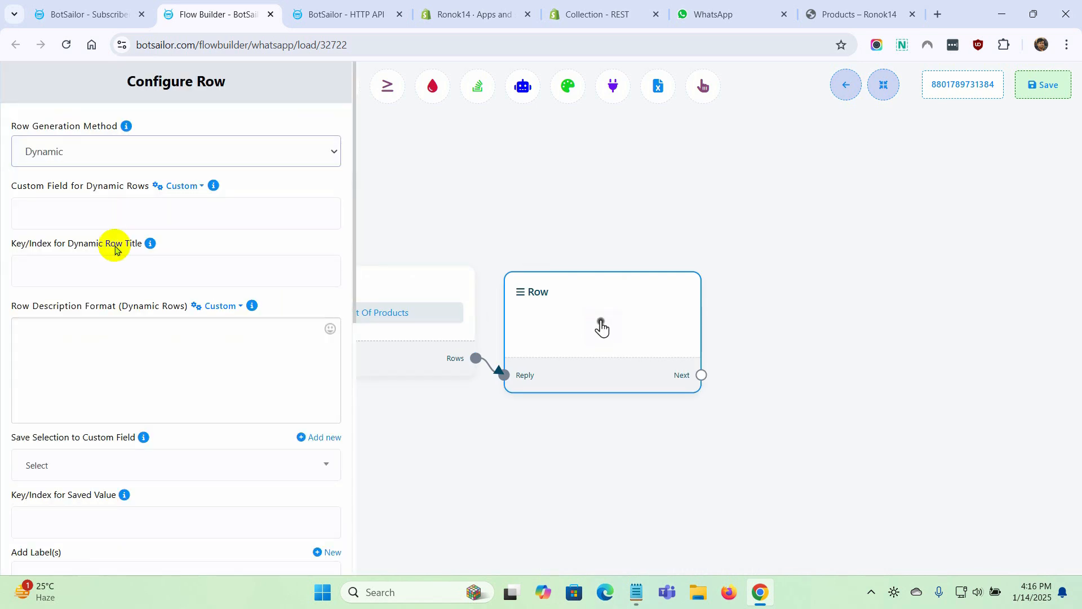
pyautogui.click(198, 189)
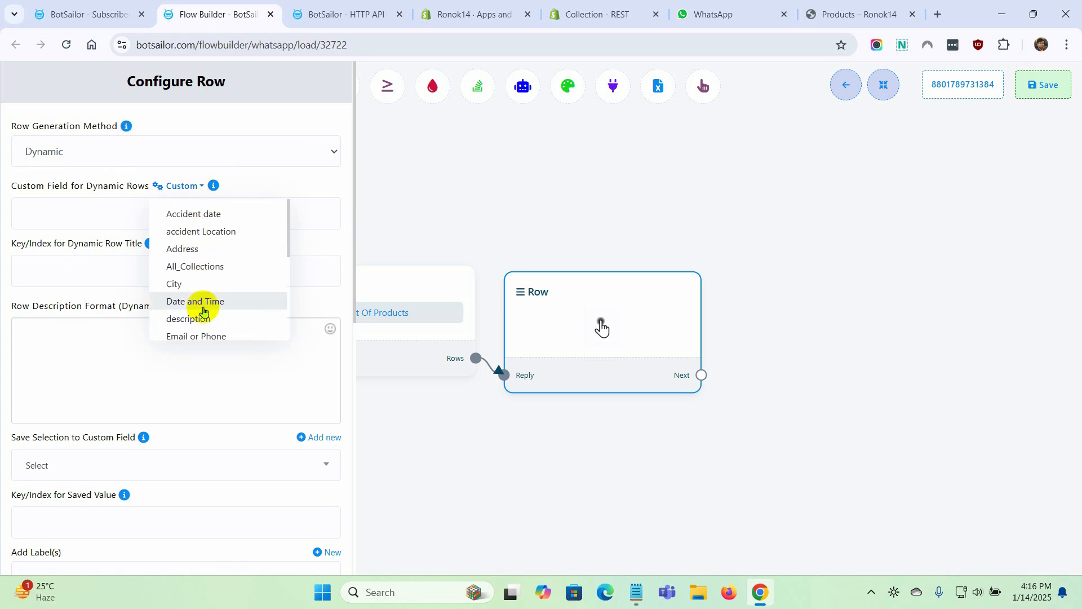
pyautogui.scroll(-5, 200, 301)
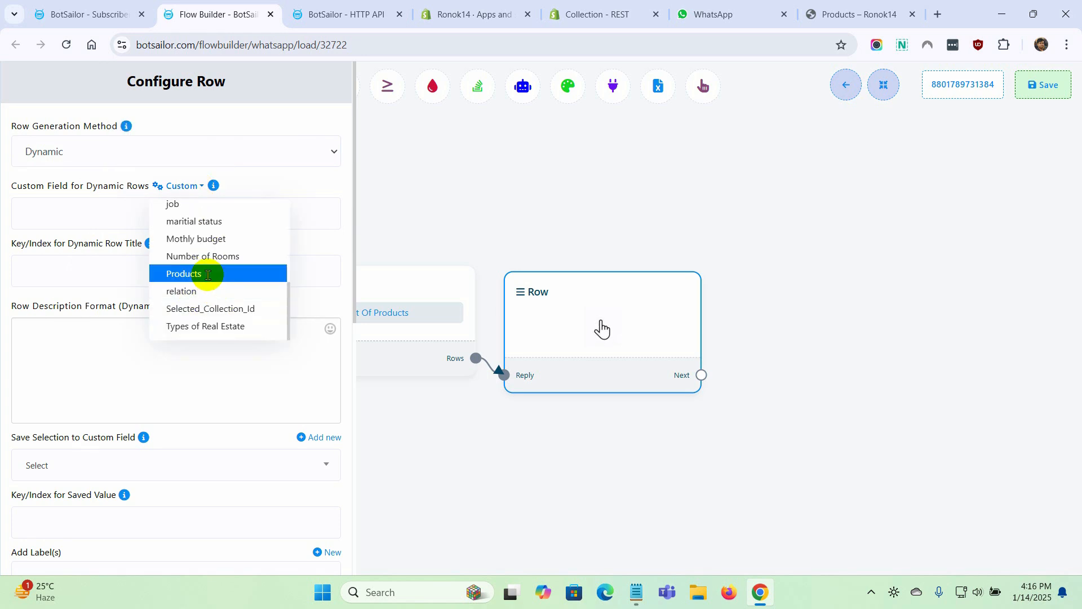
pyautogui.click(206, 275)
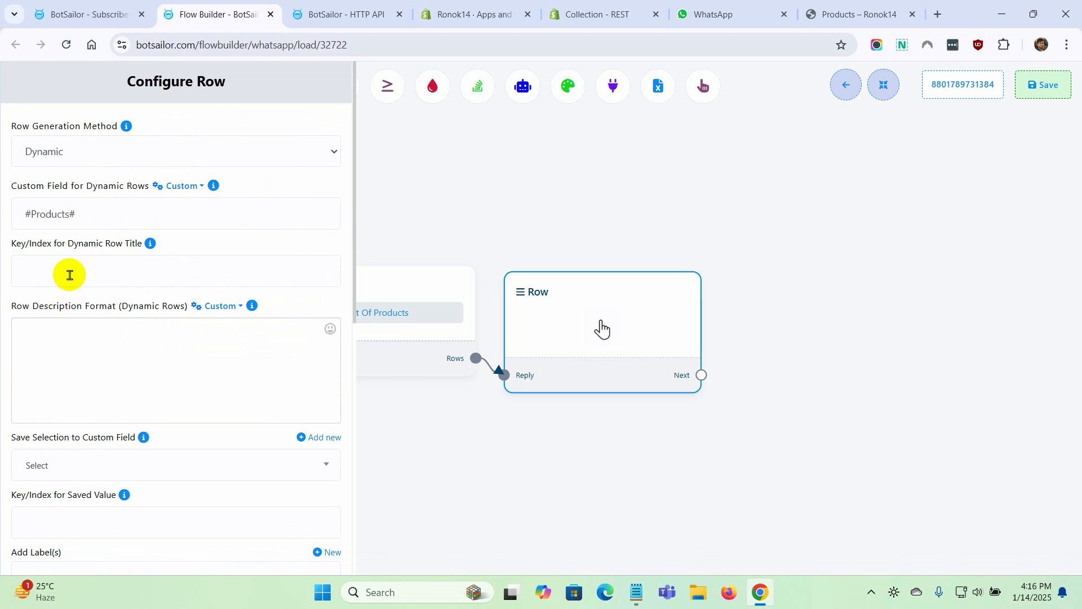
# Set the key for the dynamic row title to title, copied from the API's raw data
pyautogui.click(338, 10)
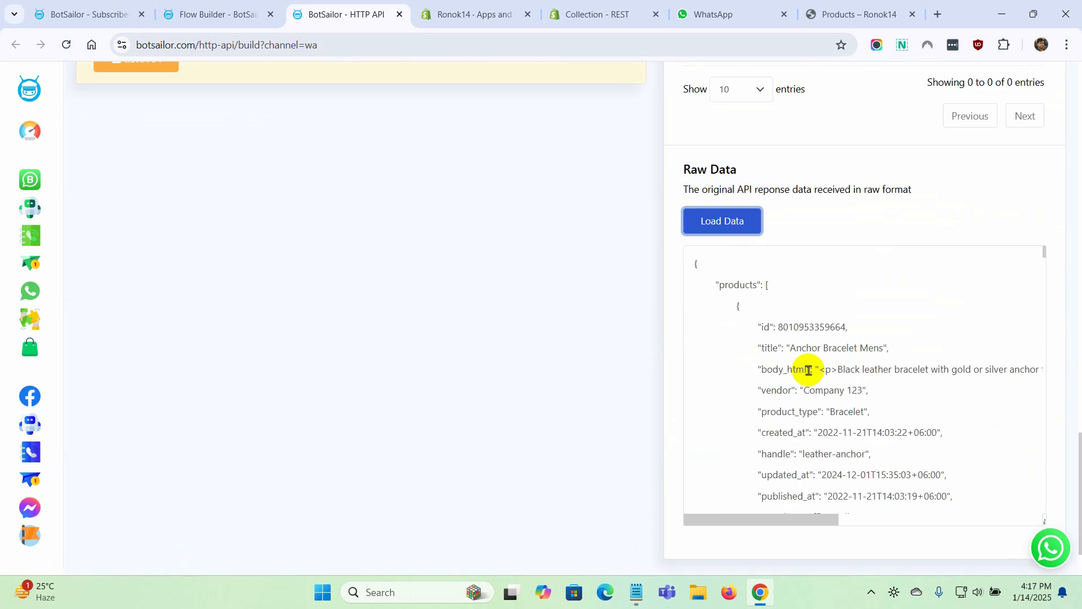
pyautogui.doubleClick(771, 348)
pyautogui.click(242, 11)
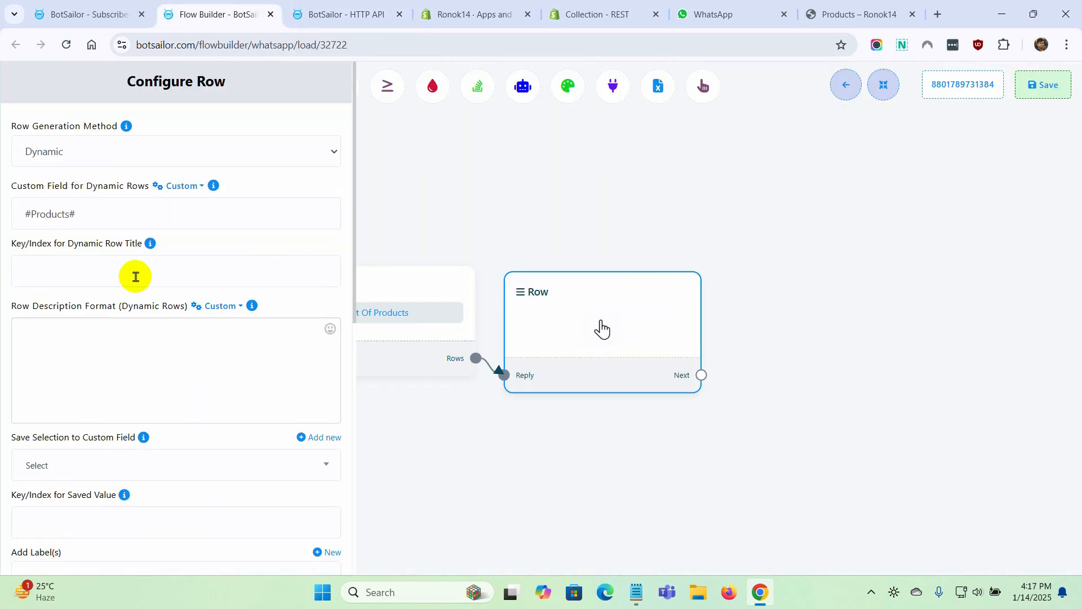
pyautogui.click(105, 274)
pyautogui.click(97, 309)
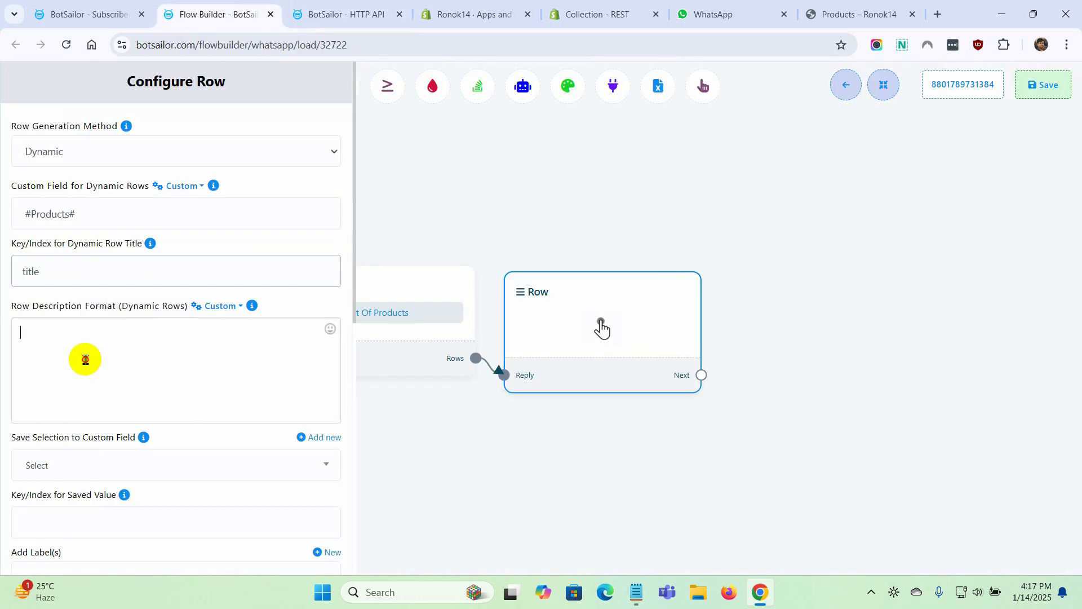
# Insert the Products custom field variable into the row description format
pyautogui.click(240, 309)
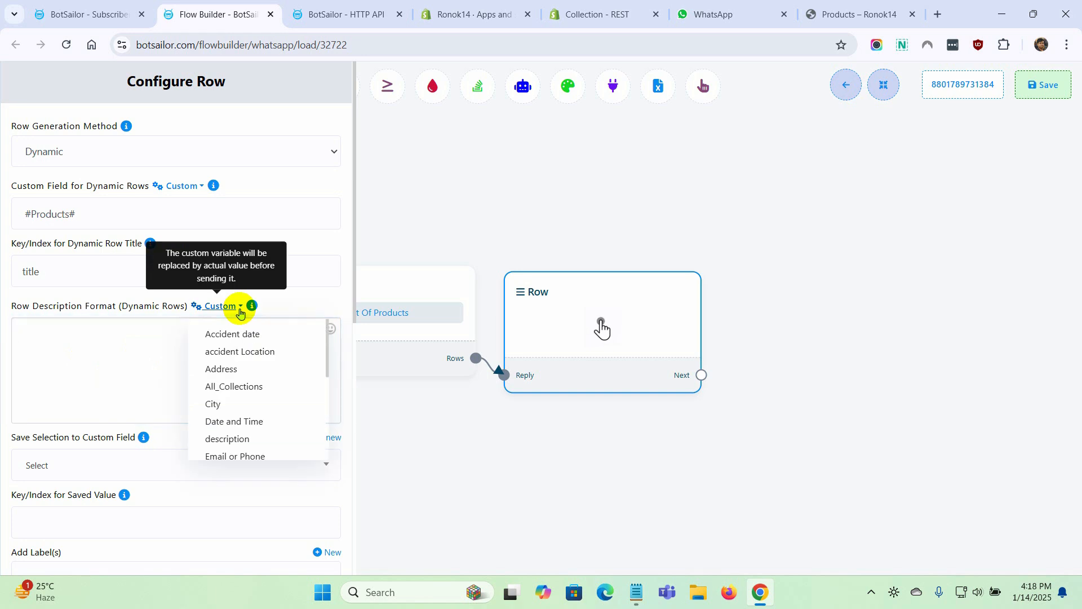
pyautogui.scroll(-2, 242, 420)
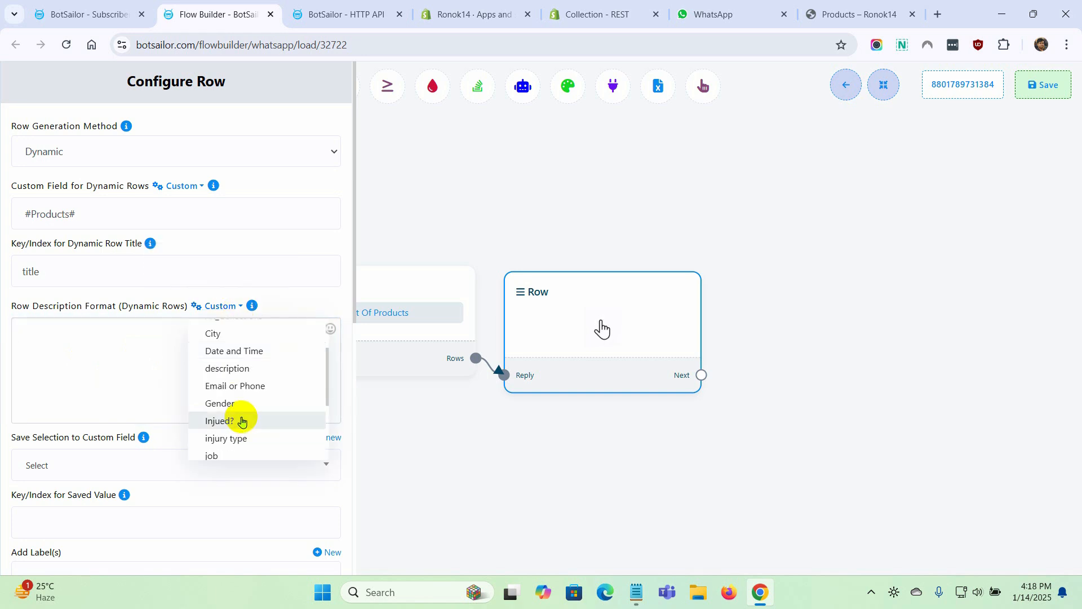
pyautogui.scroll(-2, 241, 420)
pyautogui.click(225, 455)
# Extend the row description variable to #Products->product_type#, copying the product_type key from the API's raw data
pyautogui.click(346, 14)
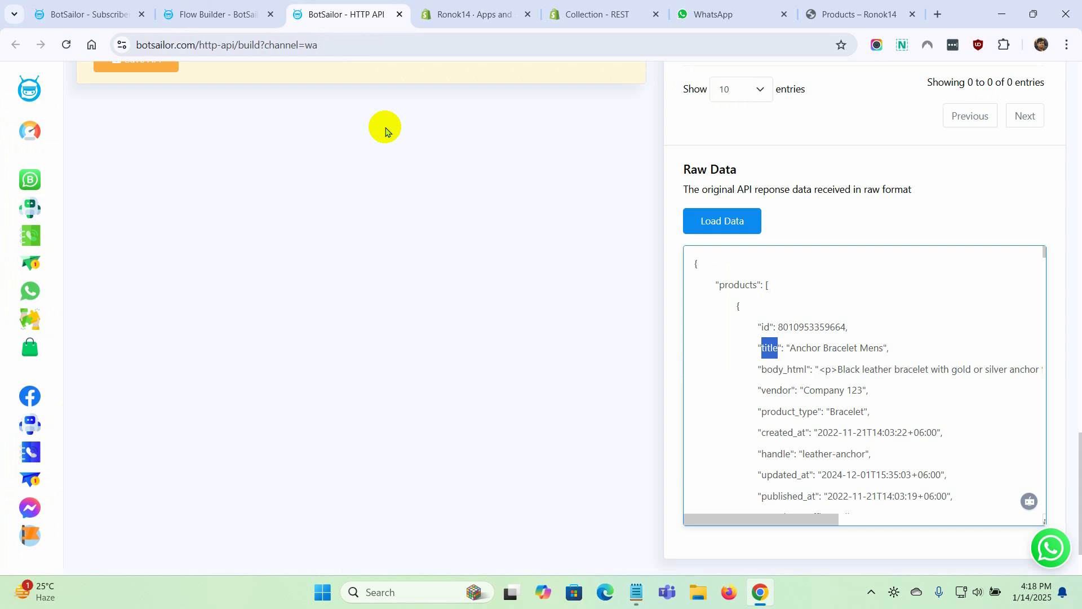
pyautogui.moveTo(762, 412); pyautogui.dragTo(817, 414)
pyautogui.hotkey('ctrl', 'c')
pyautogui.click(218, 15)
pyautogui.click(74, 333)
pyautogui.press('BackSpace')
pyautogui.write('->#')
pyautogui.hotkey('ctrl', 'v')
pyautogui.write('#')
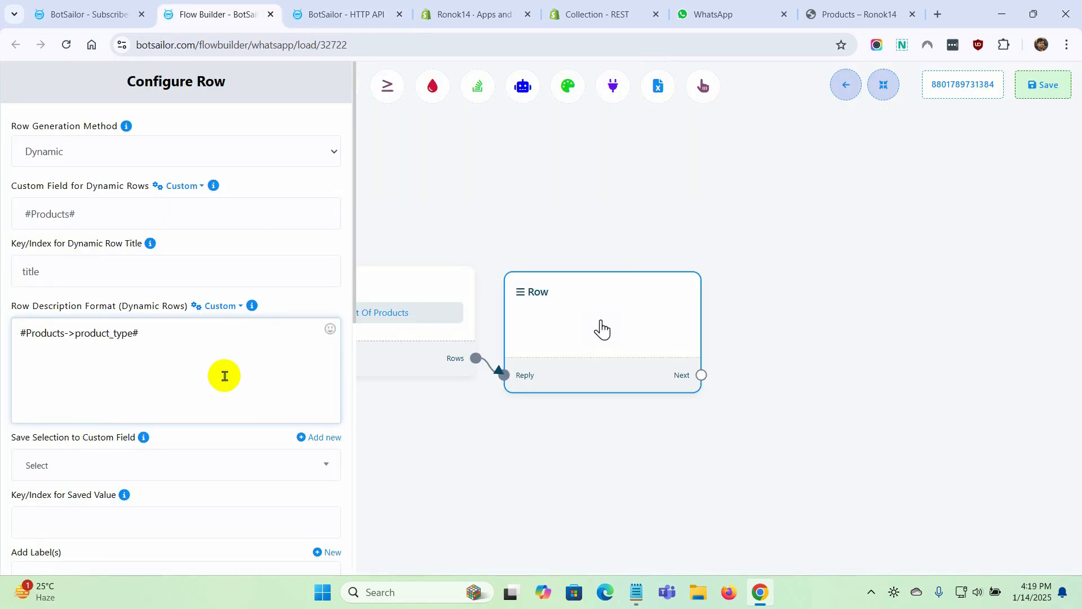
pyautogui.scroll(-2, 208, 427)
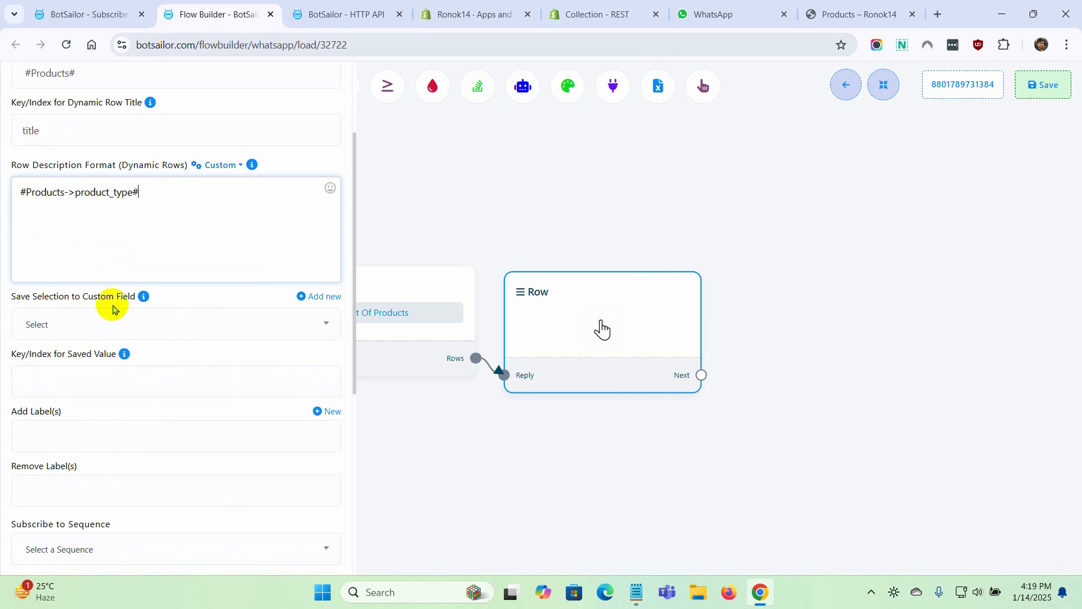
# Create a custom field named Product_Handle with reply type Text, and set the row to save its selection to it
pyautogui.click(213, 325)
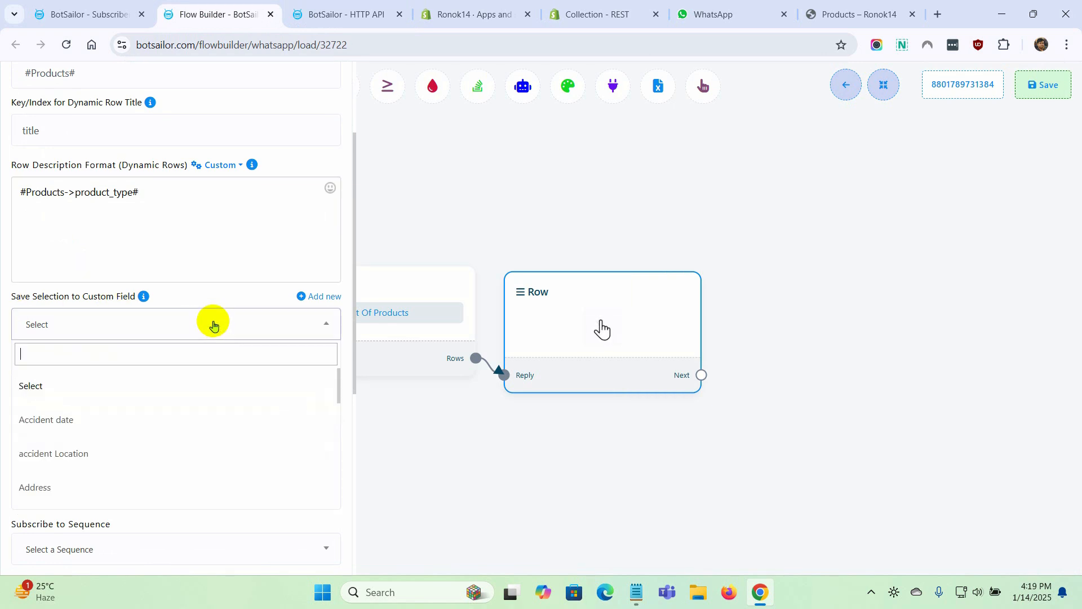
pyautogui.click(213, 324)
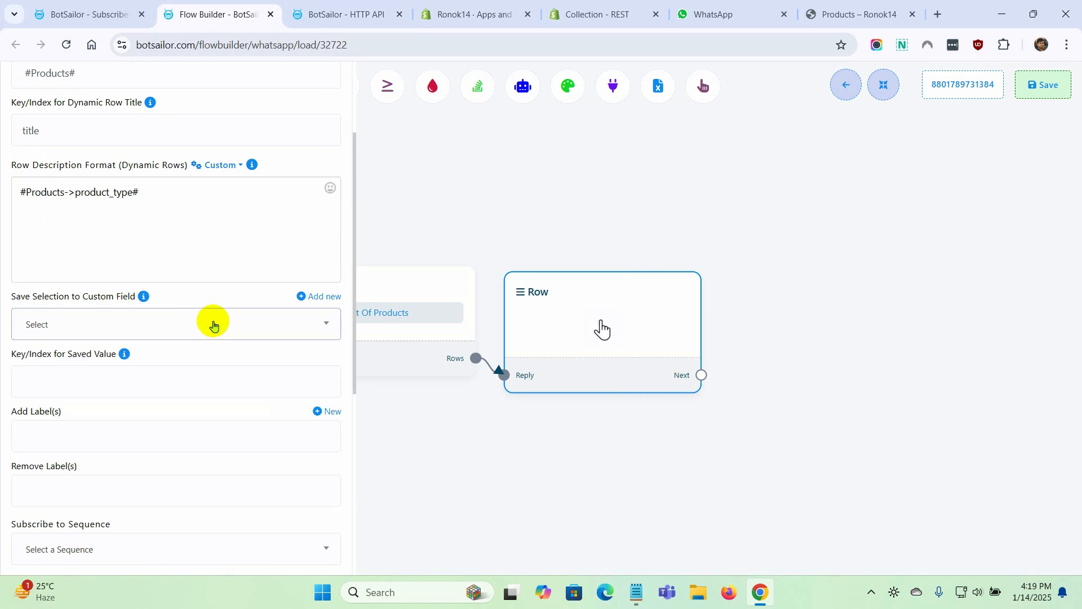
pyautogui.click(324, 297)
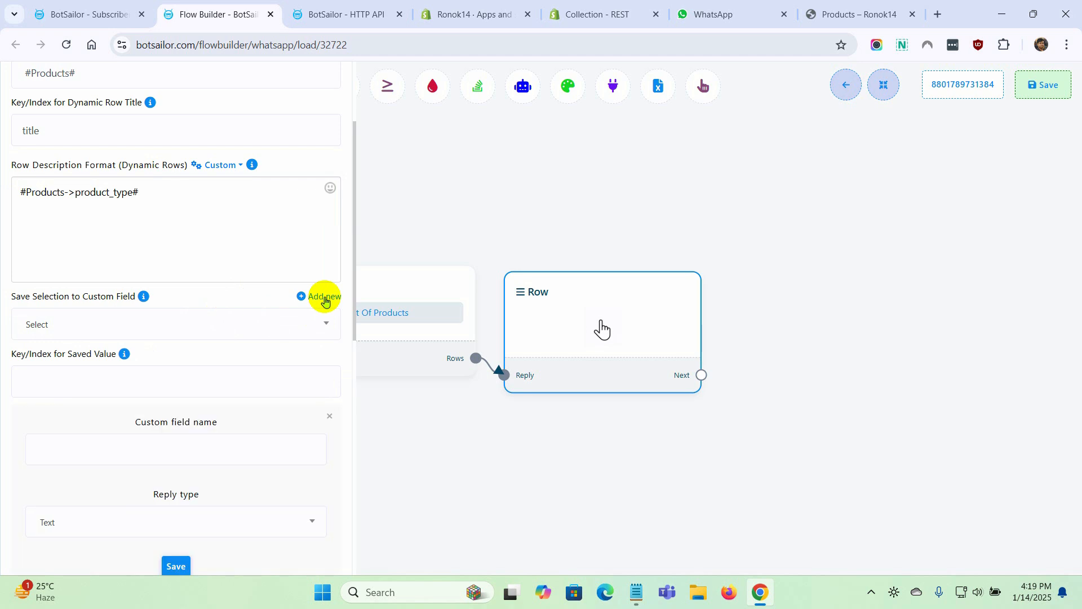
pyautogui.click(188, 461)
pyautogui.write('Product_Handle')
pyautogui.scroll(-3, 186, 460)
pyautogui.click(164, 382)
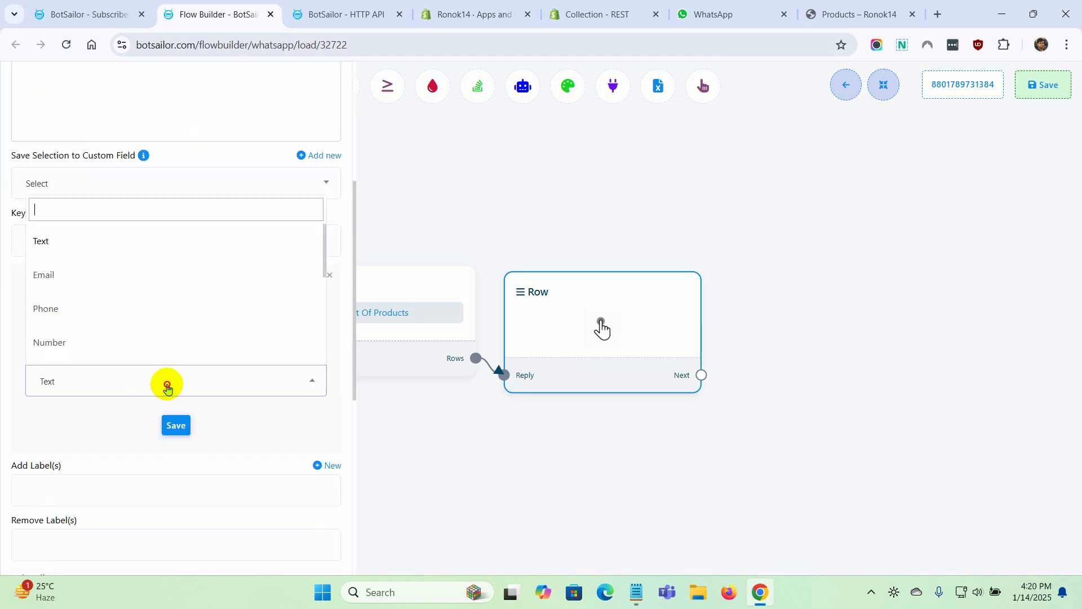
pyautogui.click(75, 247)
pyautogui.click(176, 425)
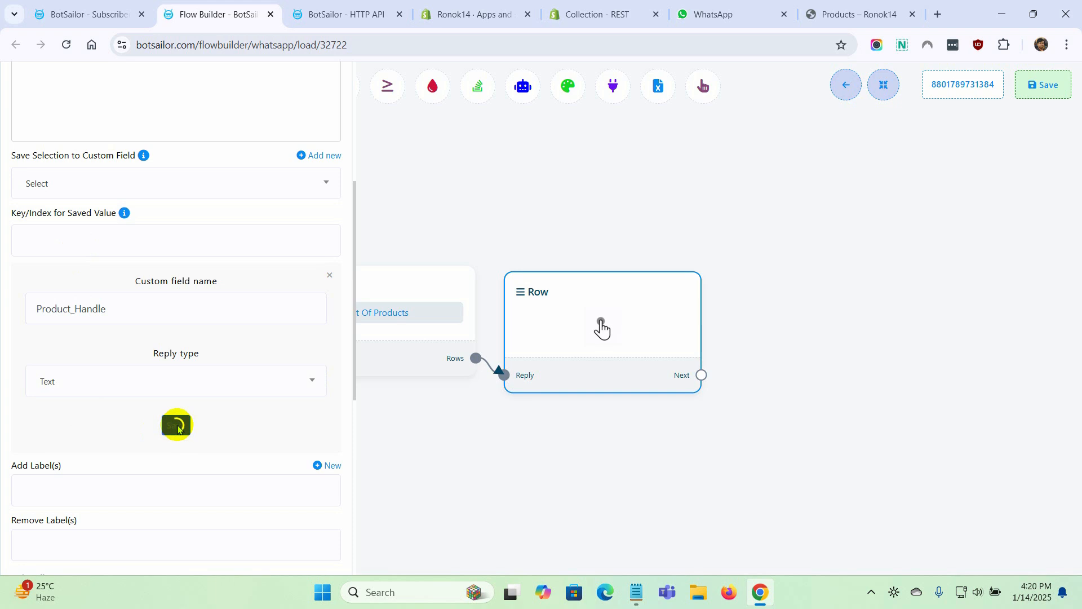
pyautogui.click(175, 393)
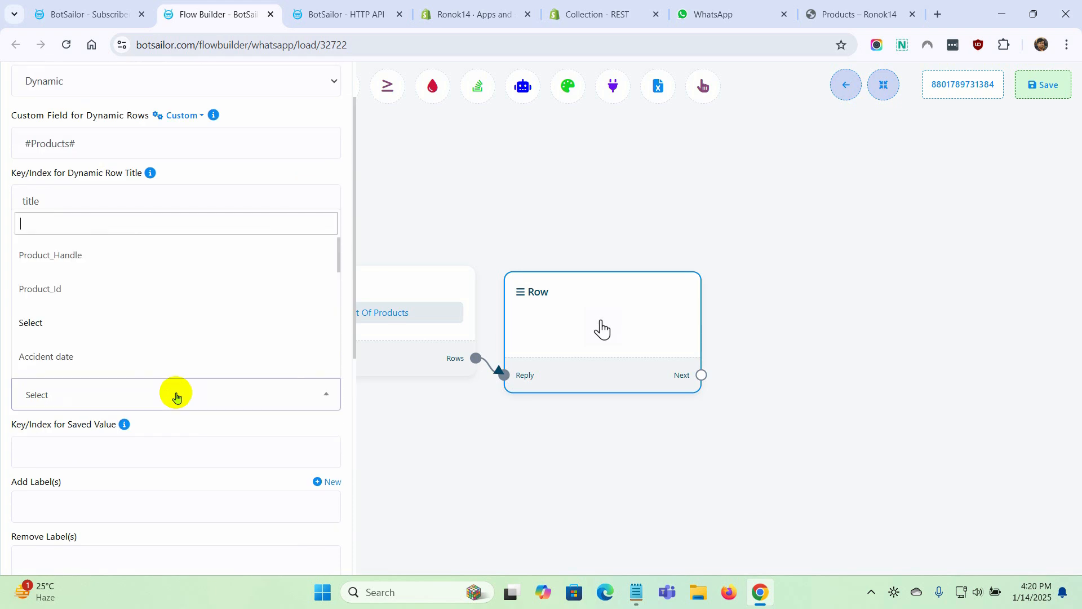
pyautogui.click(81, 258)
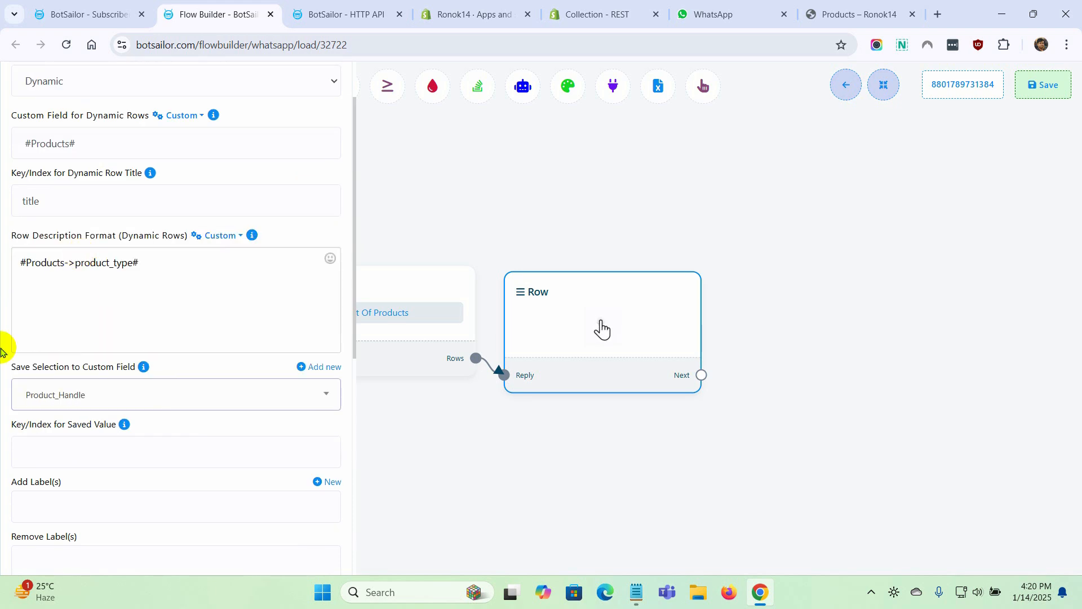
# Set the key for the saved value to handle, copied from the API's raw data, and save the row
pyautogui.scroll(-4, 124, 377)
pyautogui.click(138, 244)
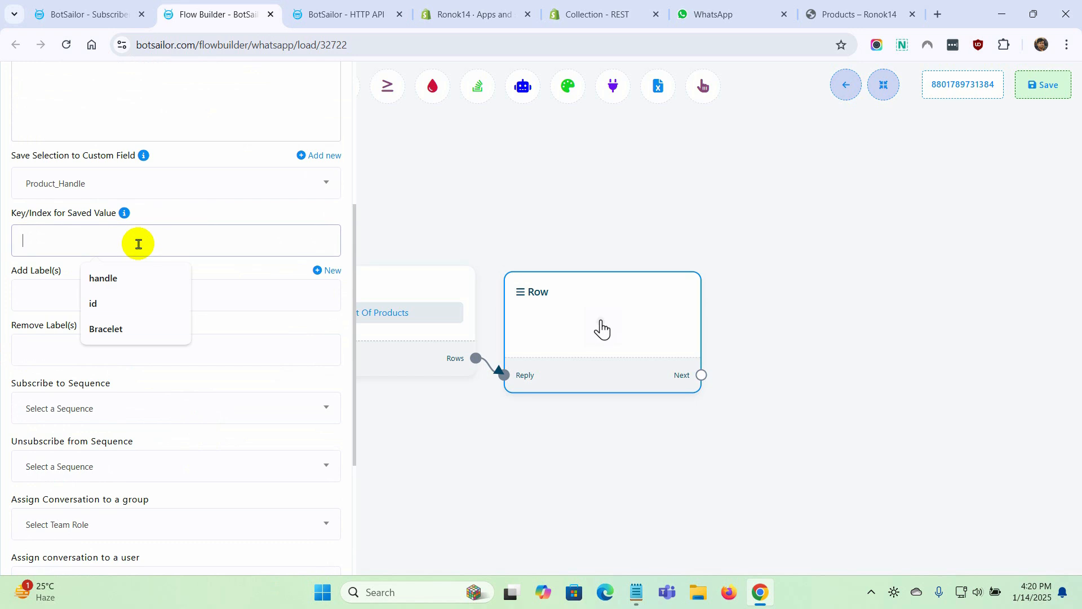
pyautogui.click(334, 16)
pyautogui.doubleClick(776, 454)
pyautogui.hotkey('ctrl', 'c')
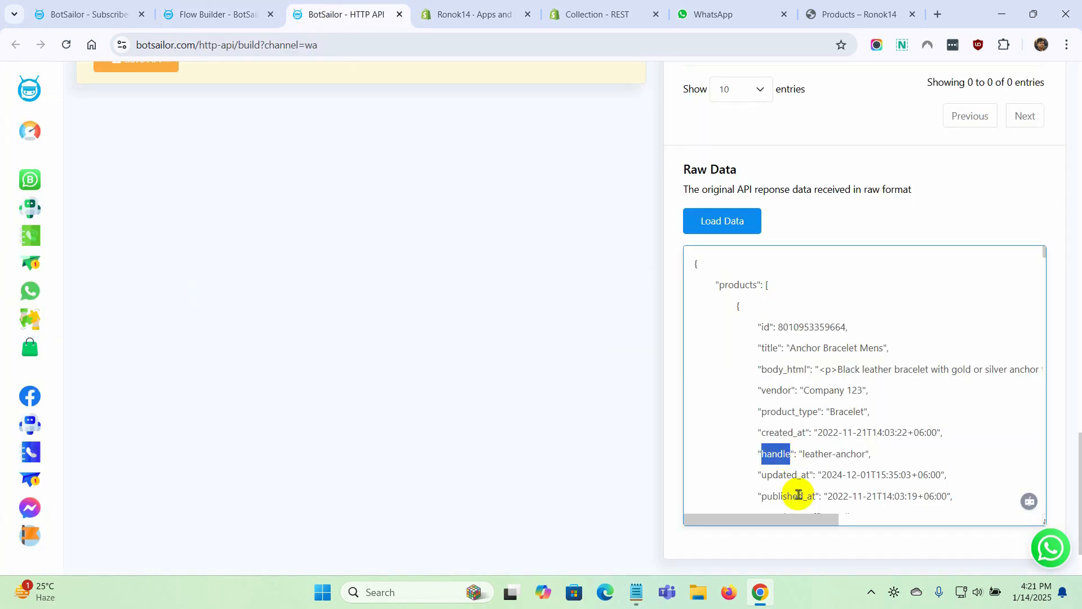
pyautogui.click(225, 14)
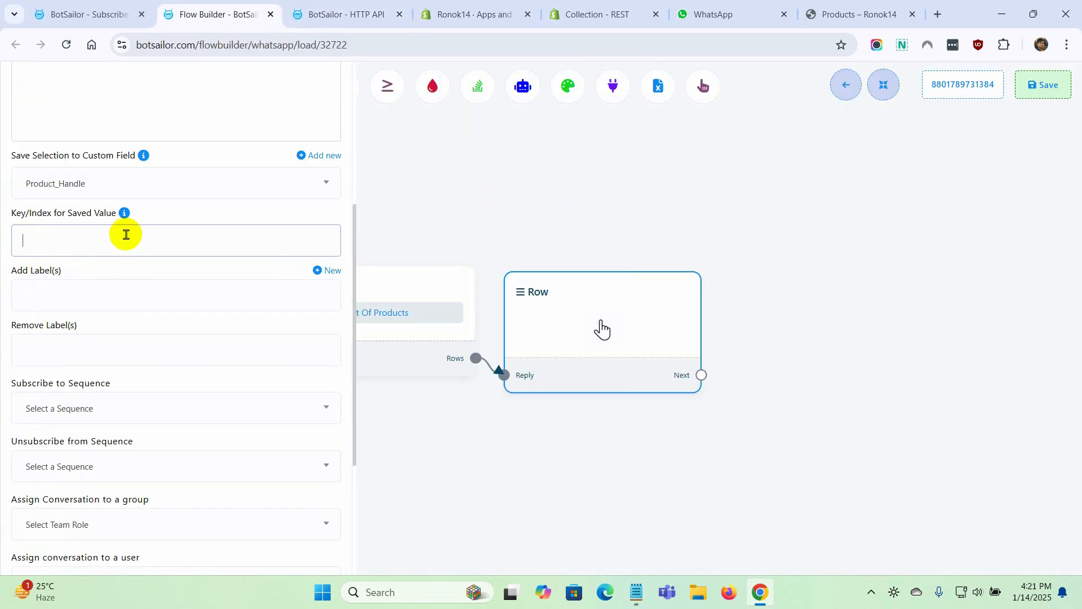
pyautogui.hotkey('ctrl', 'v')
pyautogui.scroll(-4, 112, 338)
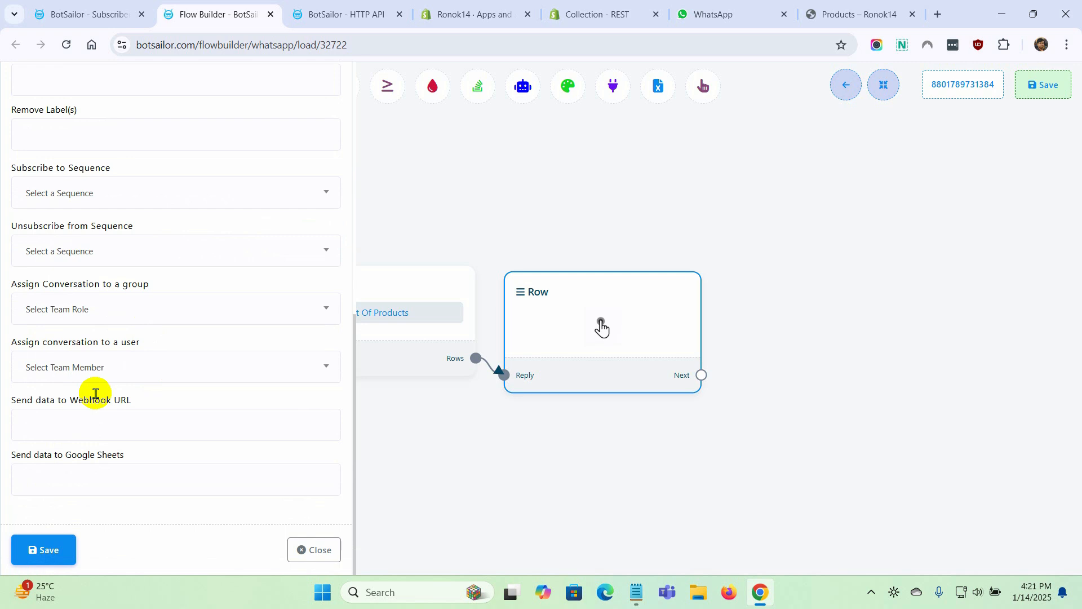
pyautogui.click(45, 549)
# Add a Text message block connected to the Row's Next output, position it beside the Row, and open its configuration
pyautogui.moveTo(711, 411); pyautogui.dragTo(788, 180)
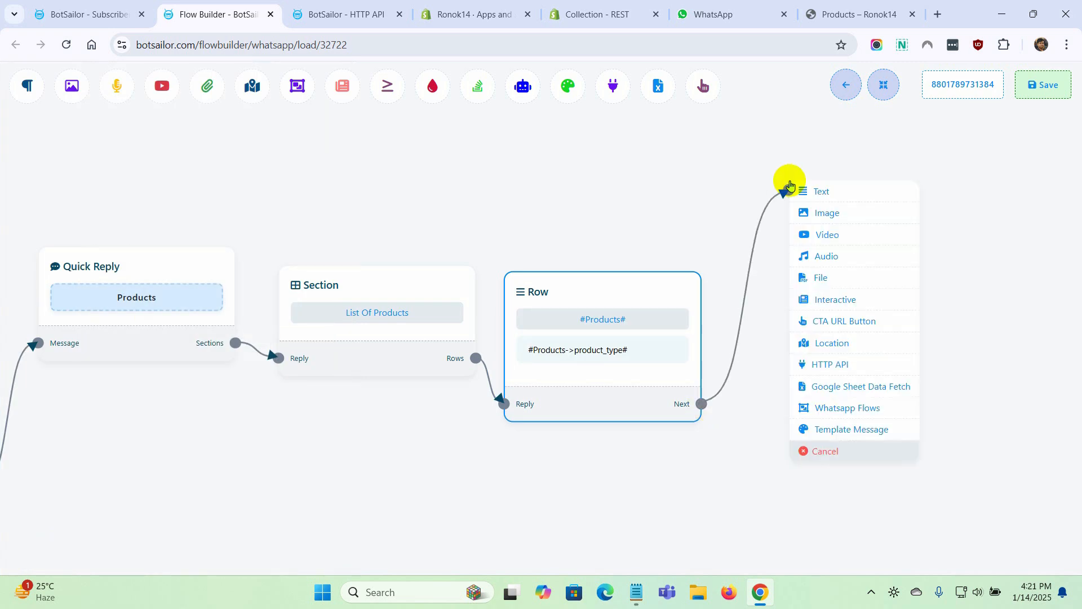
pyautogui.click(831, 188)
pyautogui.moveTo(931, 291); pyautogui.dragTo(847, 289)
pyautogui.doubleClick(842, 291)
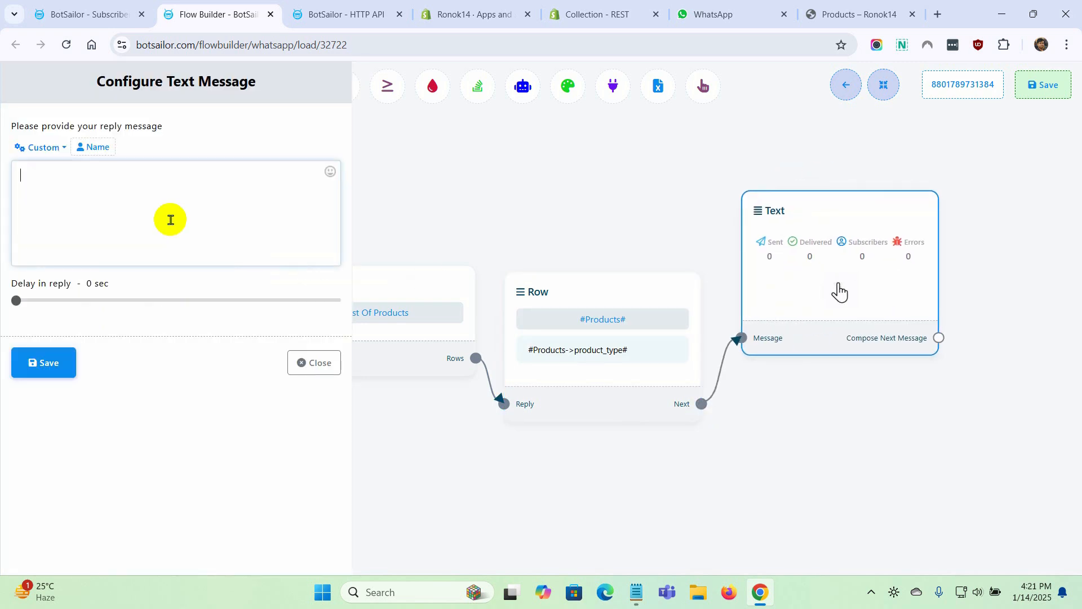
# Enter the reply "Thank you for choosing the product from us. Please click on the below URL to checkout for the product. Thank you." and "Product URL:"
pyautogui.write('Thank you for choosing the product from us. Please click on the below URL to checkout for the product. Thank you.')
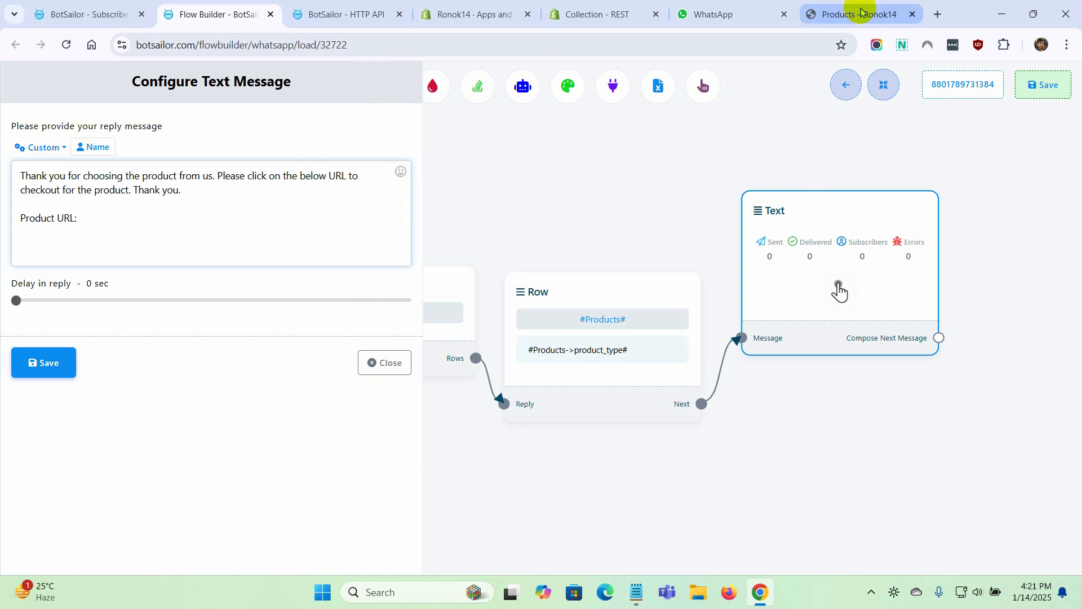
# Copy the Anchor Bracelet Mens page address from the Shopify store and paste it after "Product URL:" in the reply message
pyautogui.click(860, 11)
pyautogui.click(466, 342)
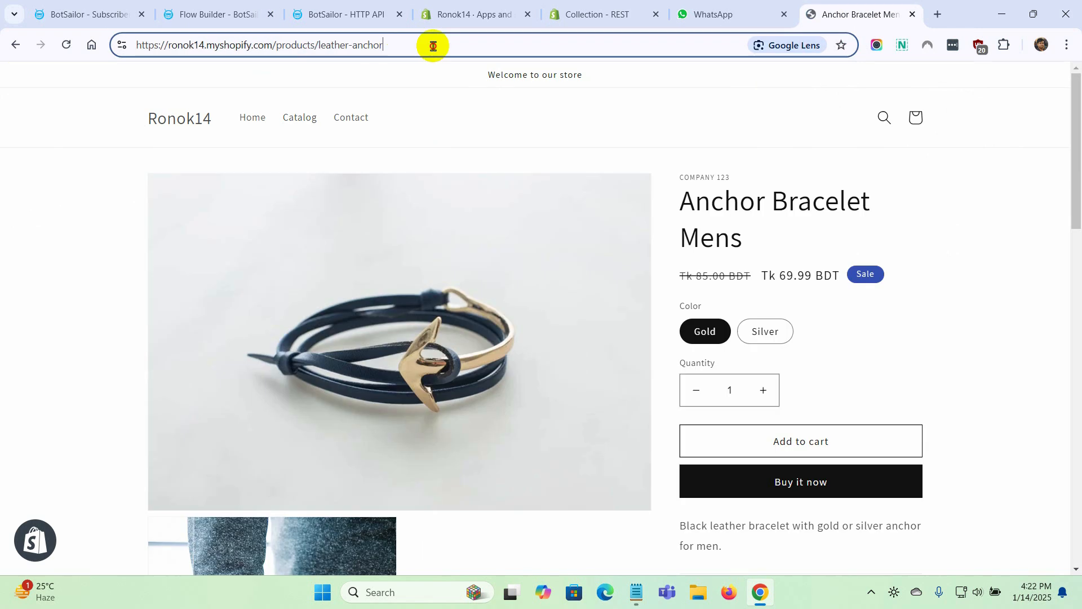
pyautogui.click(432, 44)
pyautogui.hotkey('ctrl', 'c')
pyautogui.click(217, 14)
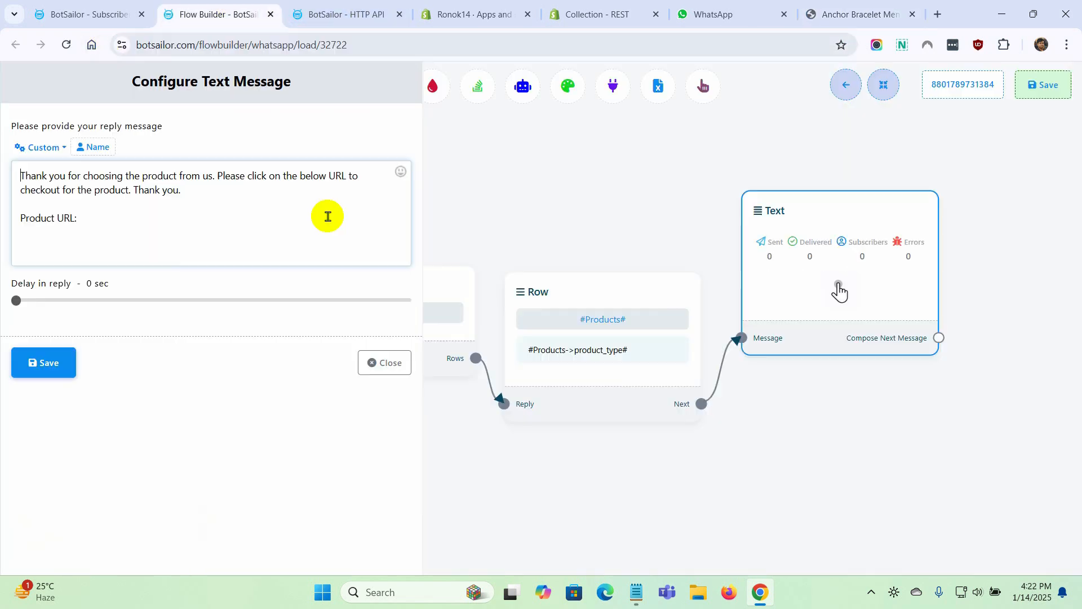
pyautogui.hotkey('ctrl', 'v')
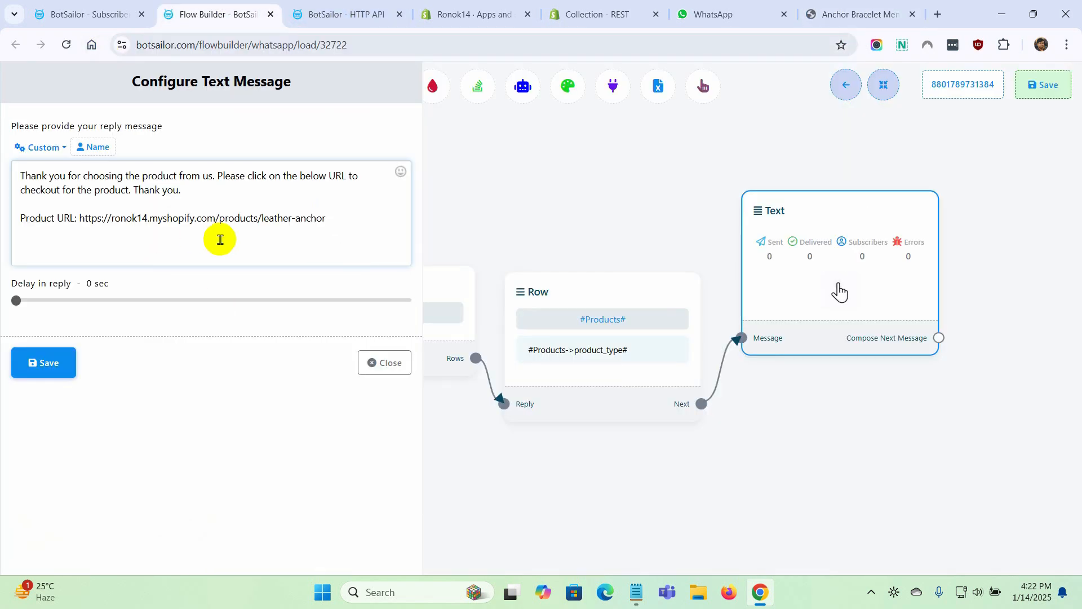
# Replace leather-anchor in the URL with the #Product_Handle# variable, without a space after /products/, and save the message and the whole flow
pyautogui.moveTo(262, 218); pyautogui.dragTo(327, 219)
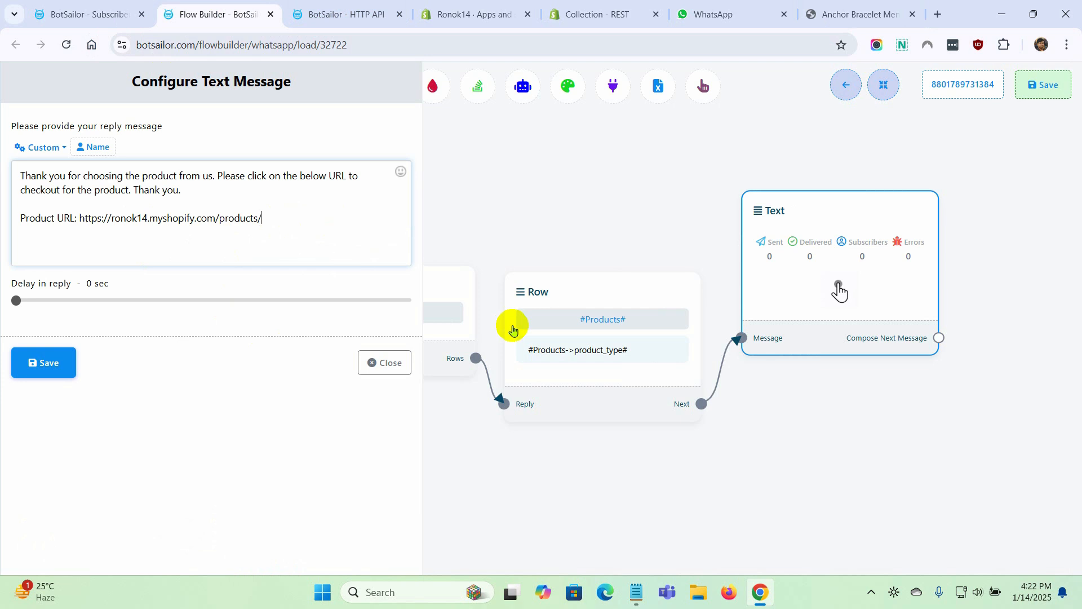
pyautogui.click(34, 147)
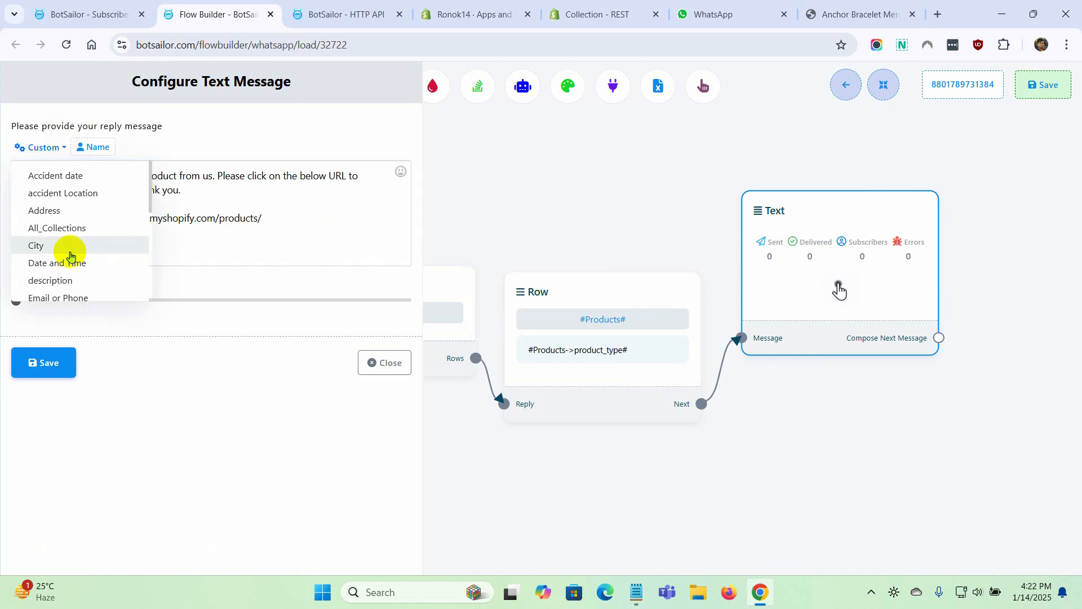
pyautogui.scroll(-5, 70, 255)
pyautogui.click(71, 223)
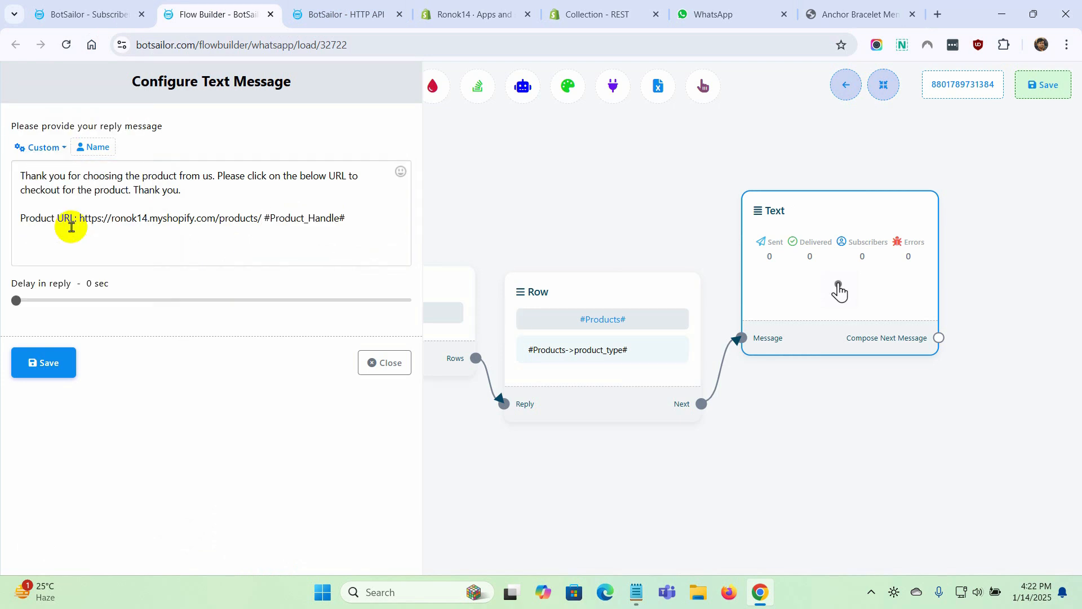
pyautogui.click(262, 218)
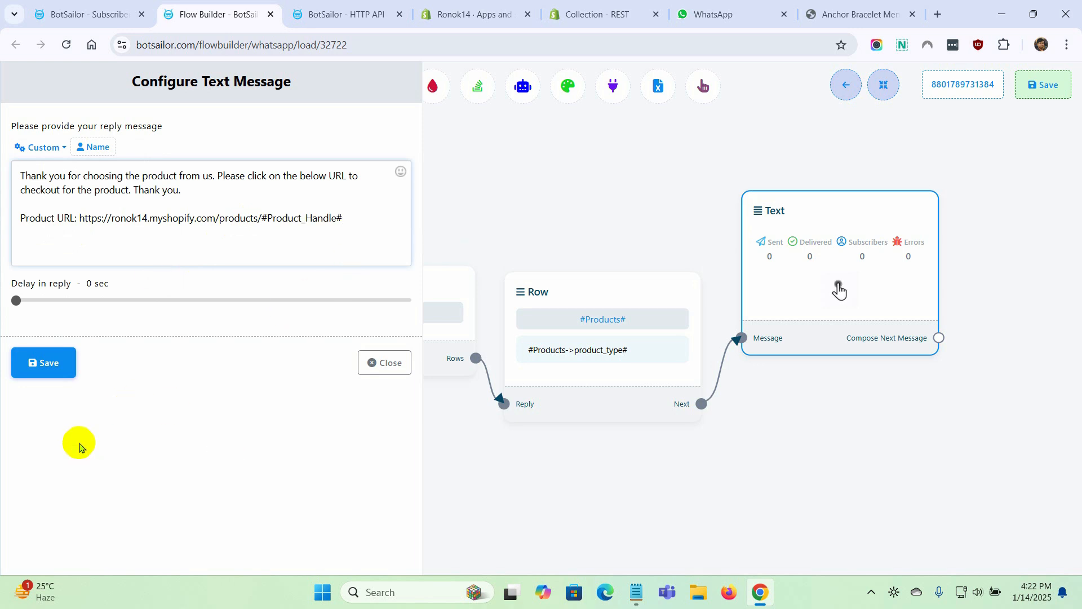
pyautogui.click(49, 364)
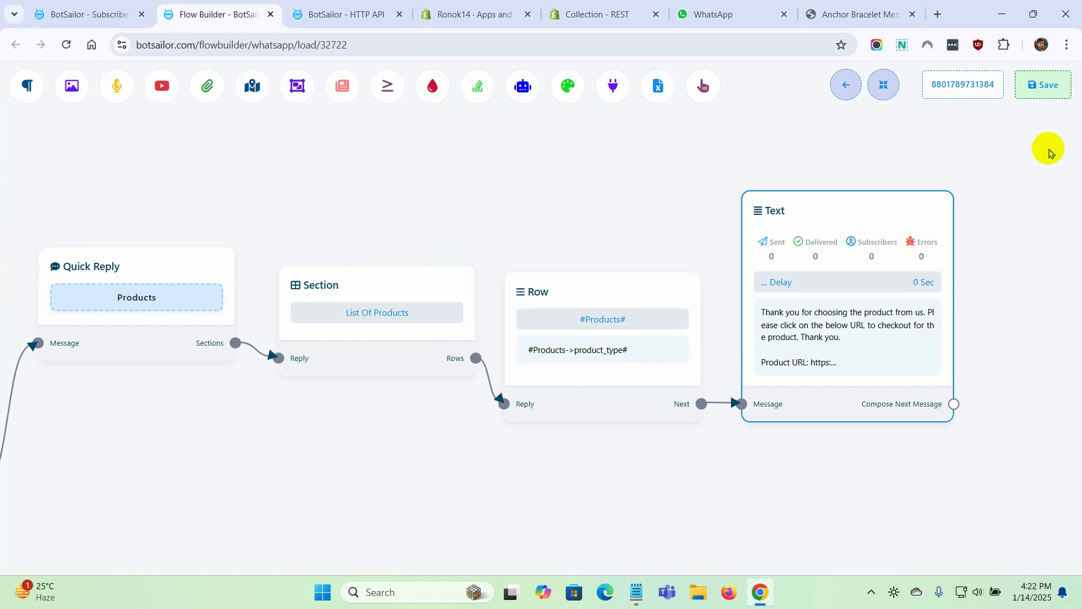
pyautogui.click(1047, 90)
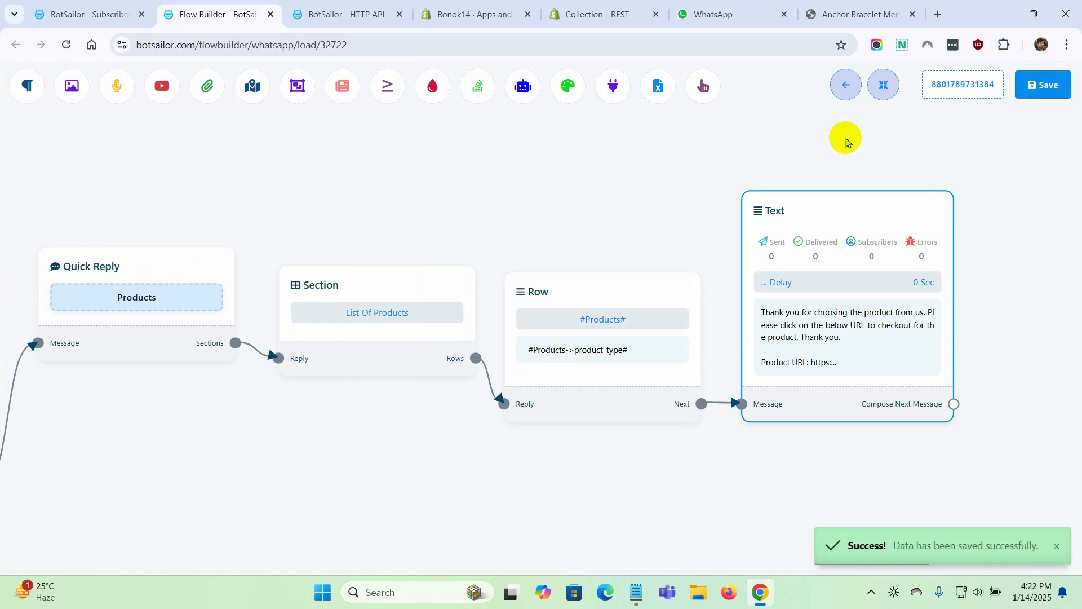
# Test the bot in WhatsApp by sending "products" to The White and submitting Necklace from the category list
pyautogui.click(728, 14)
pyautogui.click(532, 542)
pyautogui.write('products')
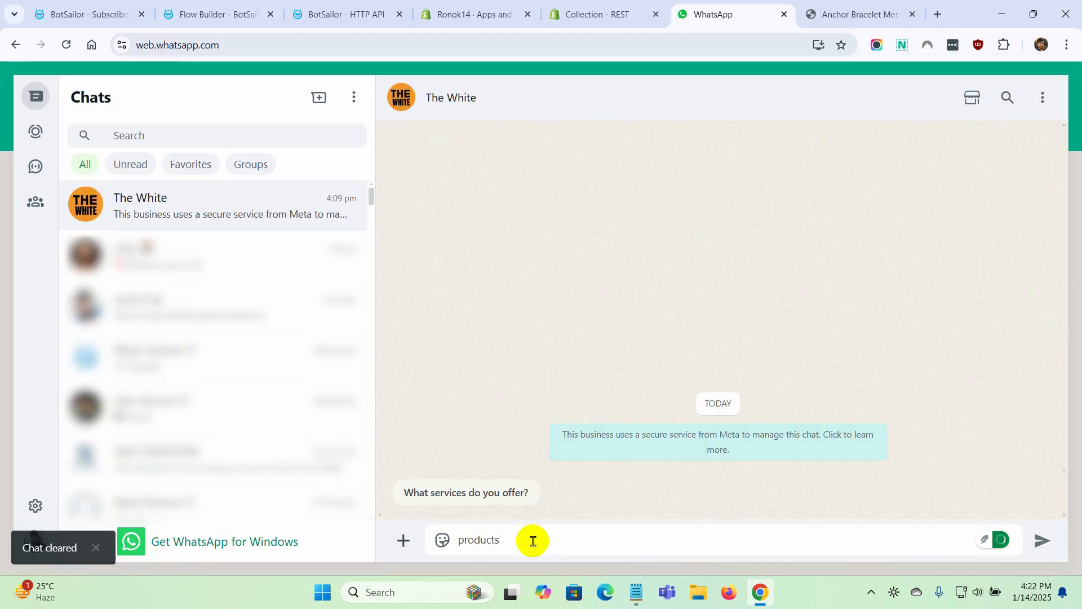
pyautogui.press('Return')
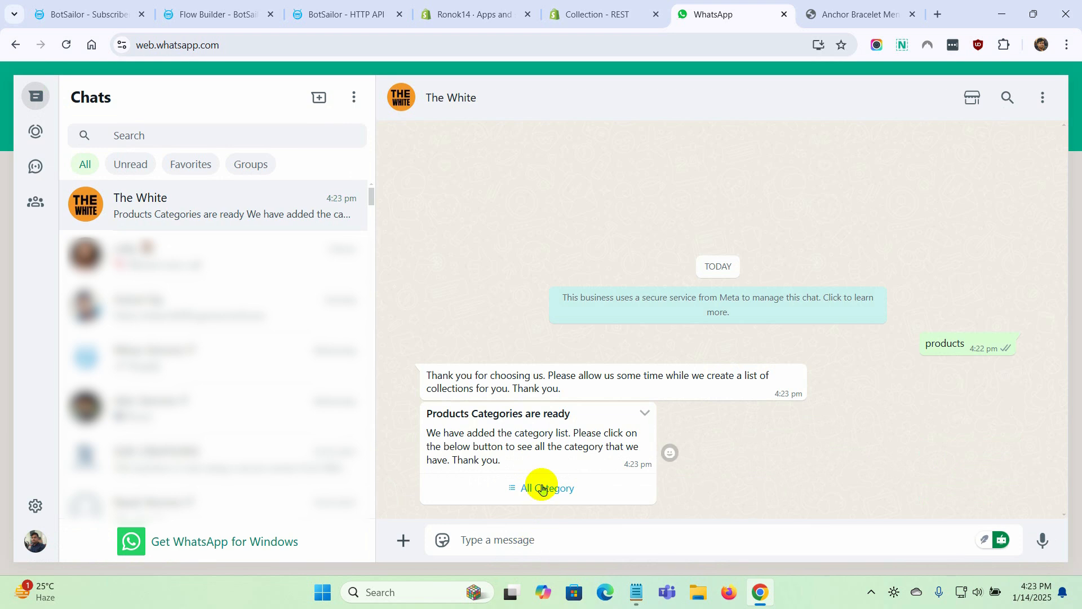
pyautogui.click(540, 485)
pyautogui.click(515, 278)
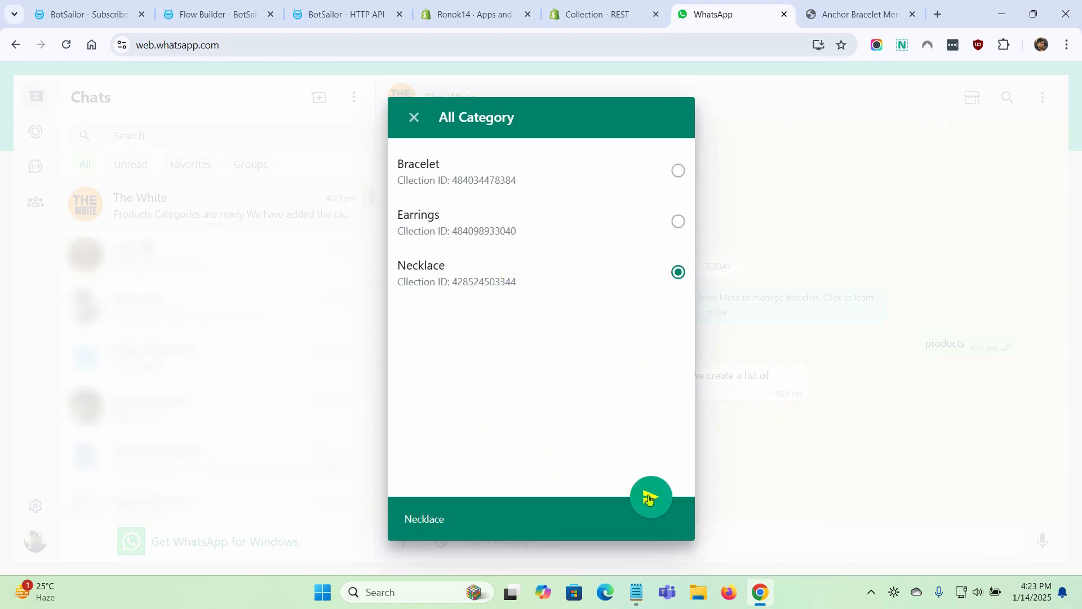
pyautogui.click(649, 497)
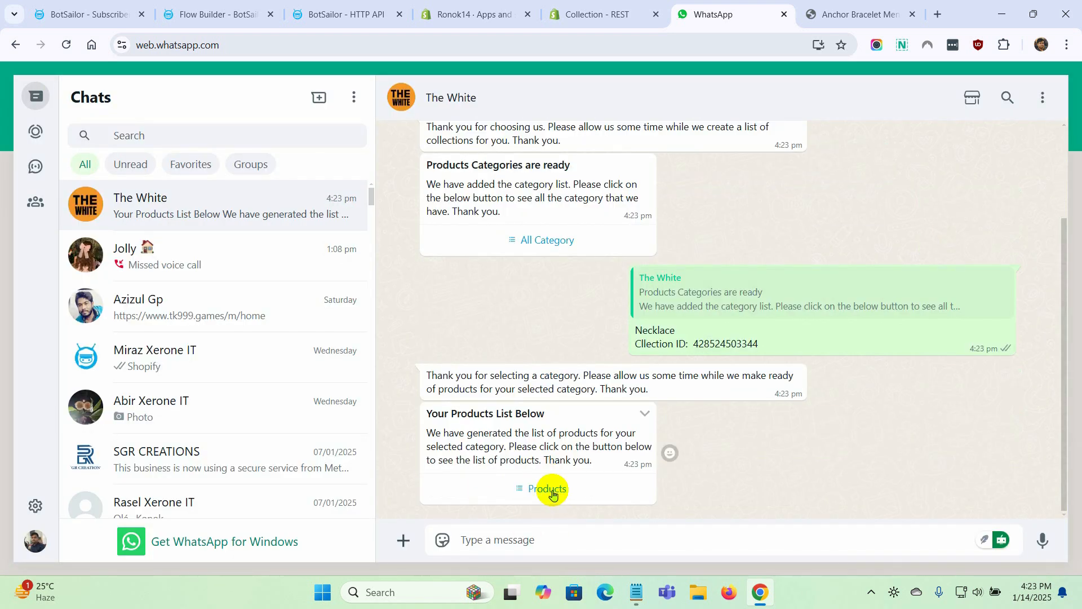
# Submit Gold Bird Necklace from the bot's product list, open the returned product URL, and check the store page
pyautogui.click(547, 488)
pyautogui.scroll(-5, 507, 310)
pyautogui.click(474, 352)
pyautogui.click(650, 503)
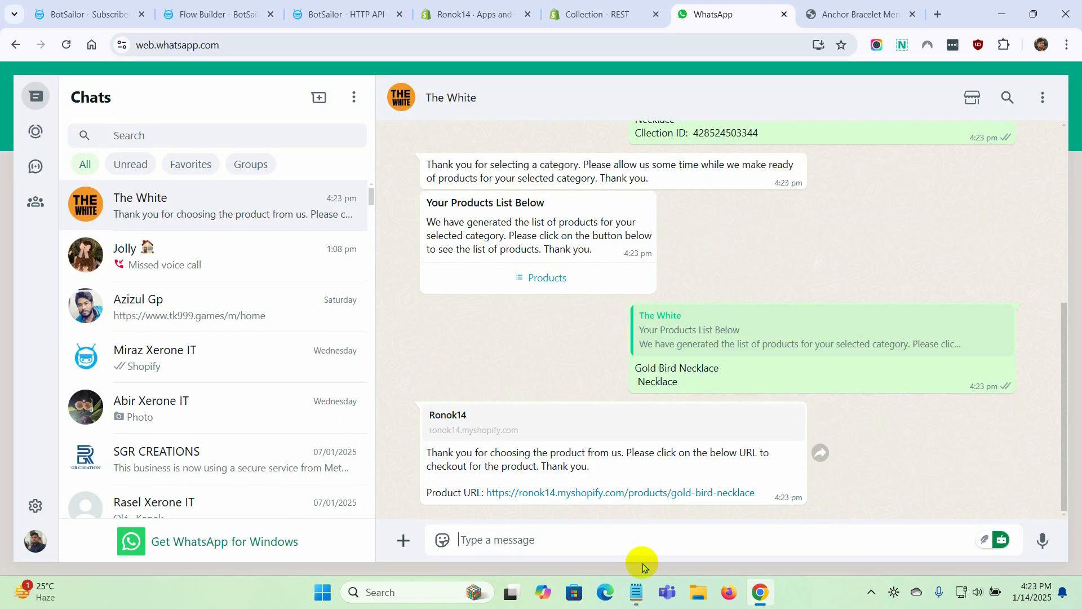
pyautogui.click(600, 492)
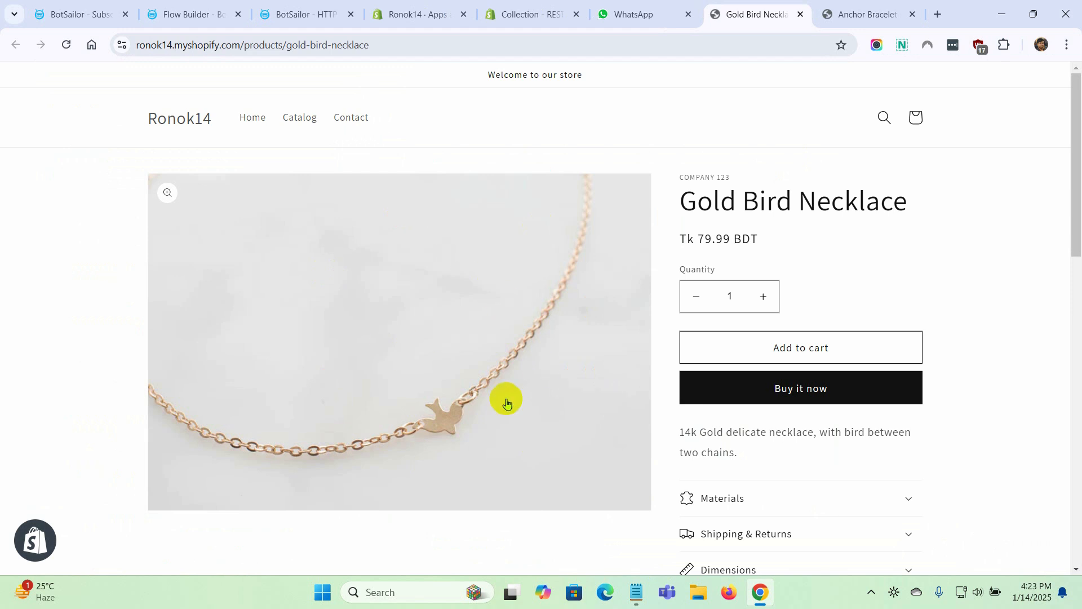
pyautogui.scroll(-5, 506, 402)
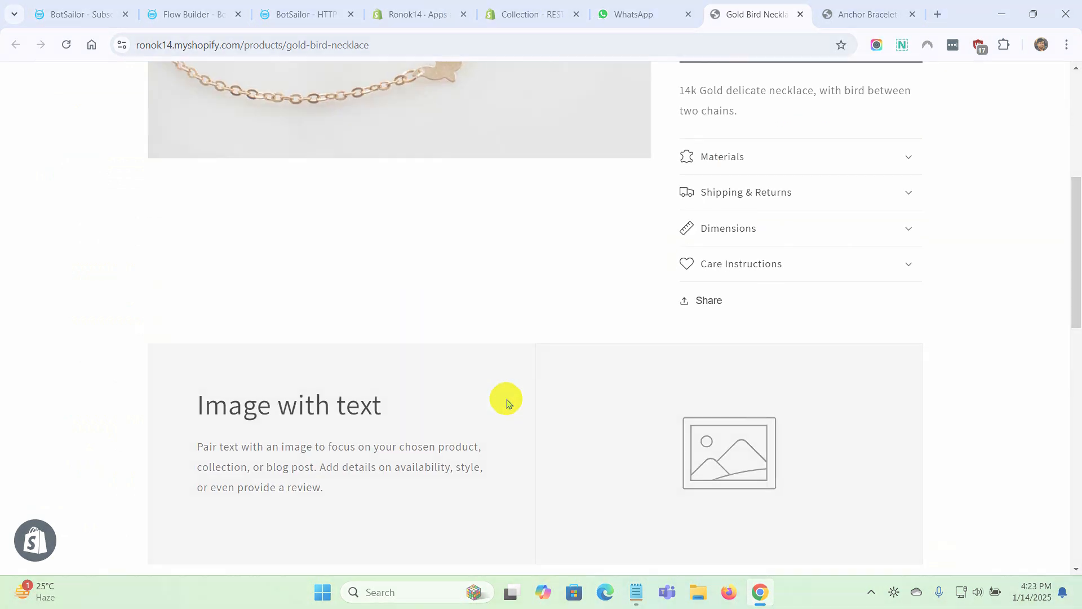